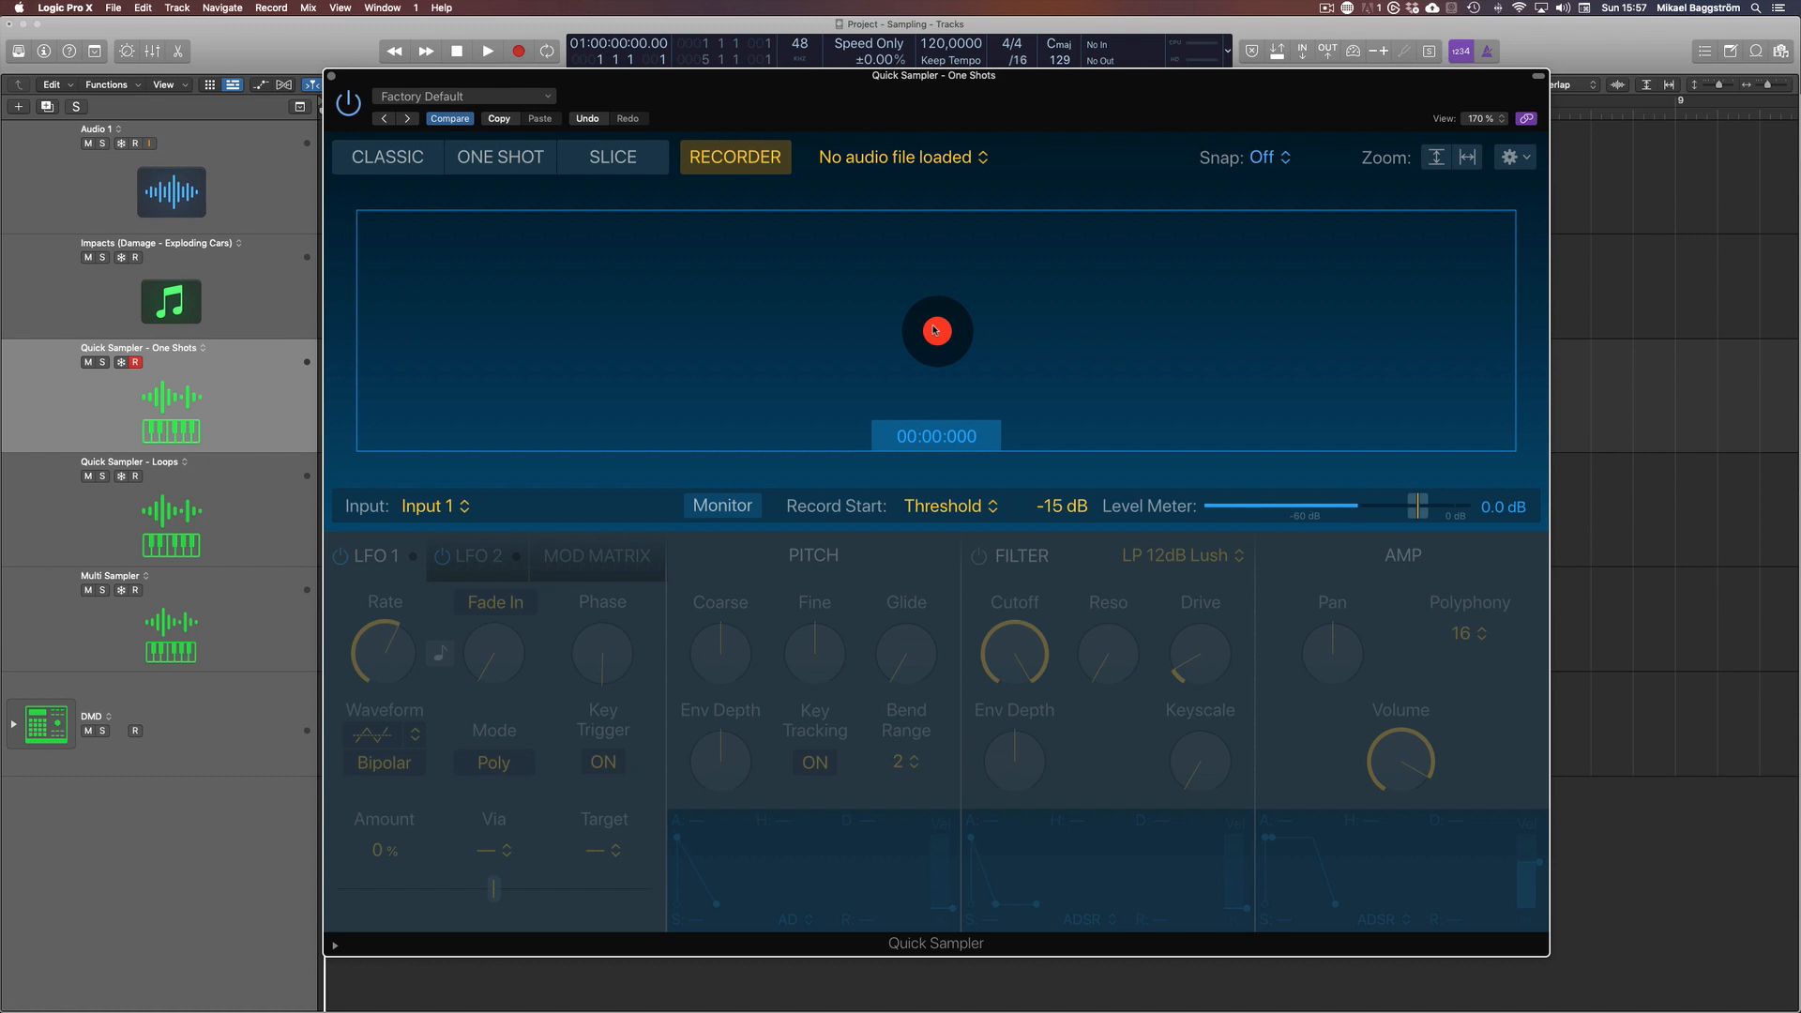
Record a new sample from Input 1 with the threshold start on the Quick Sampler - One Shots track
click(937, 331)
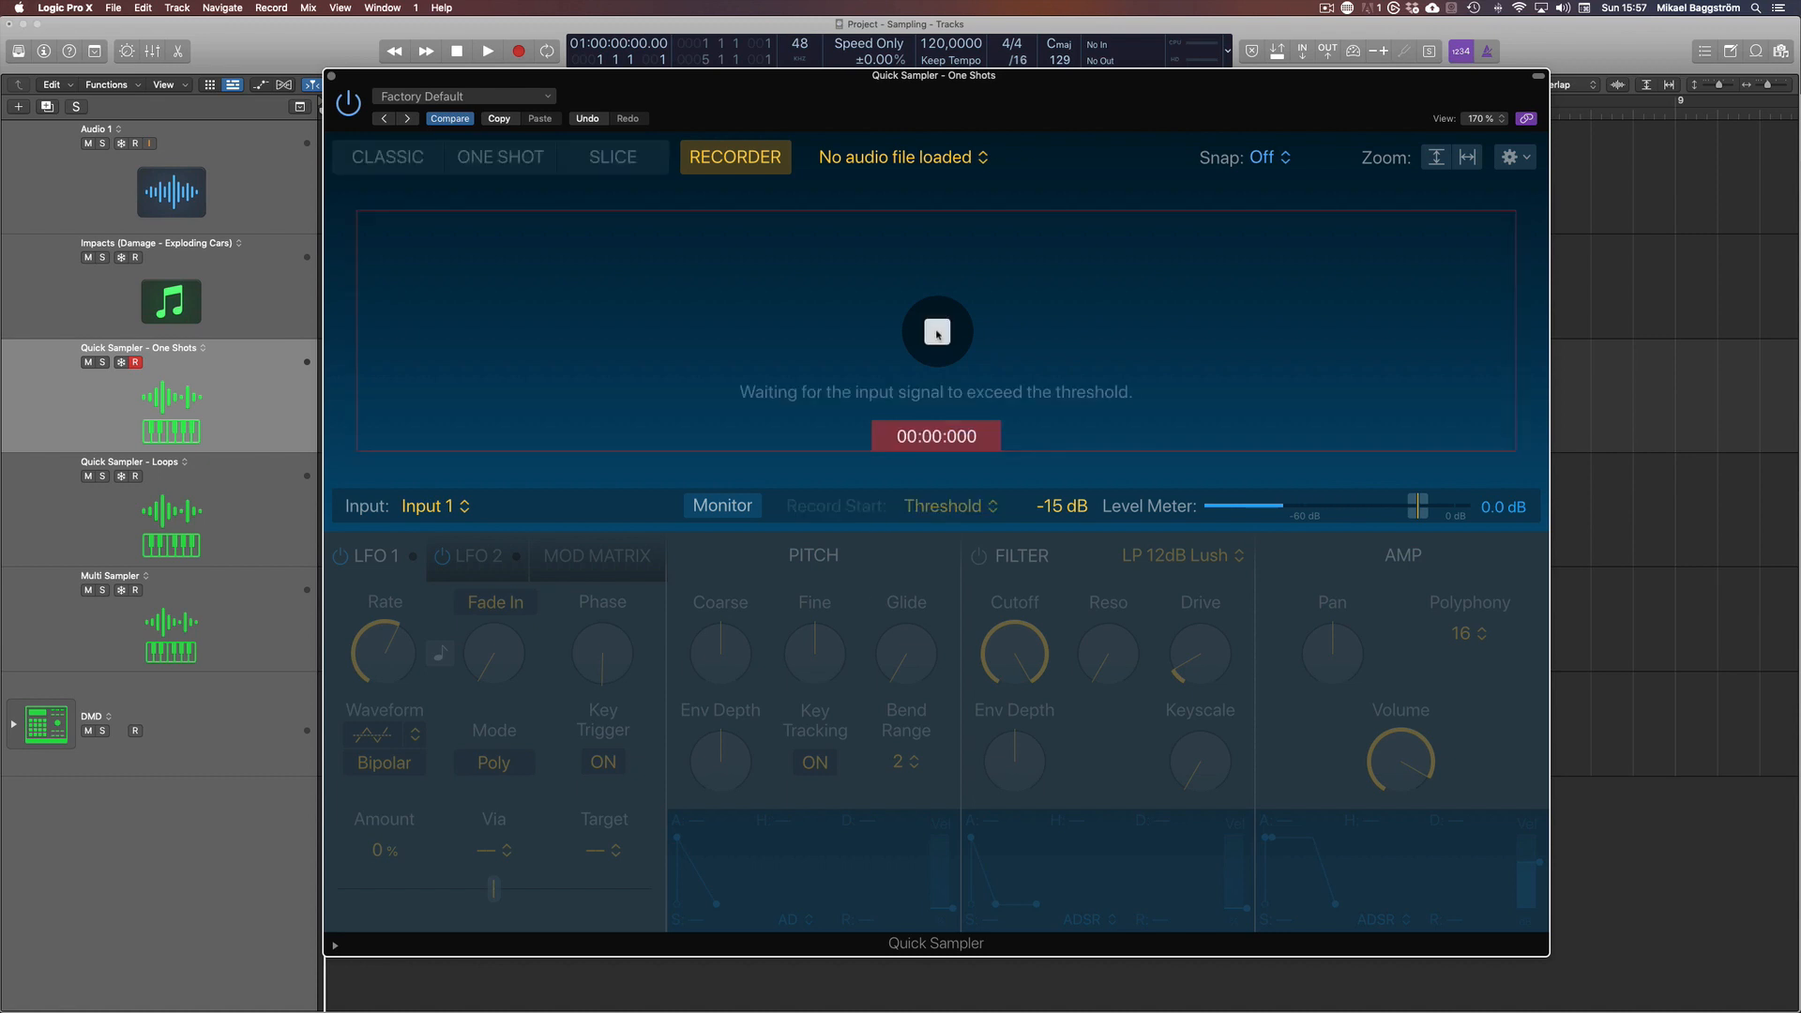
click(937, 332)
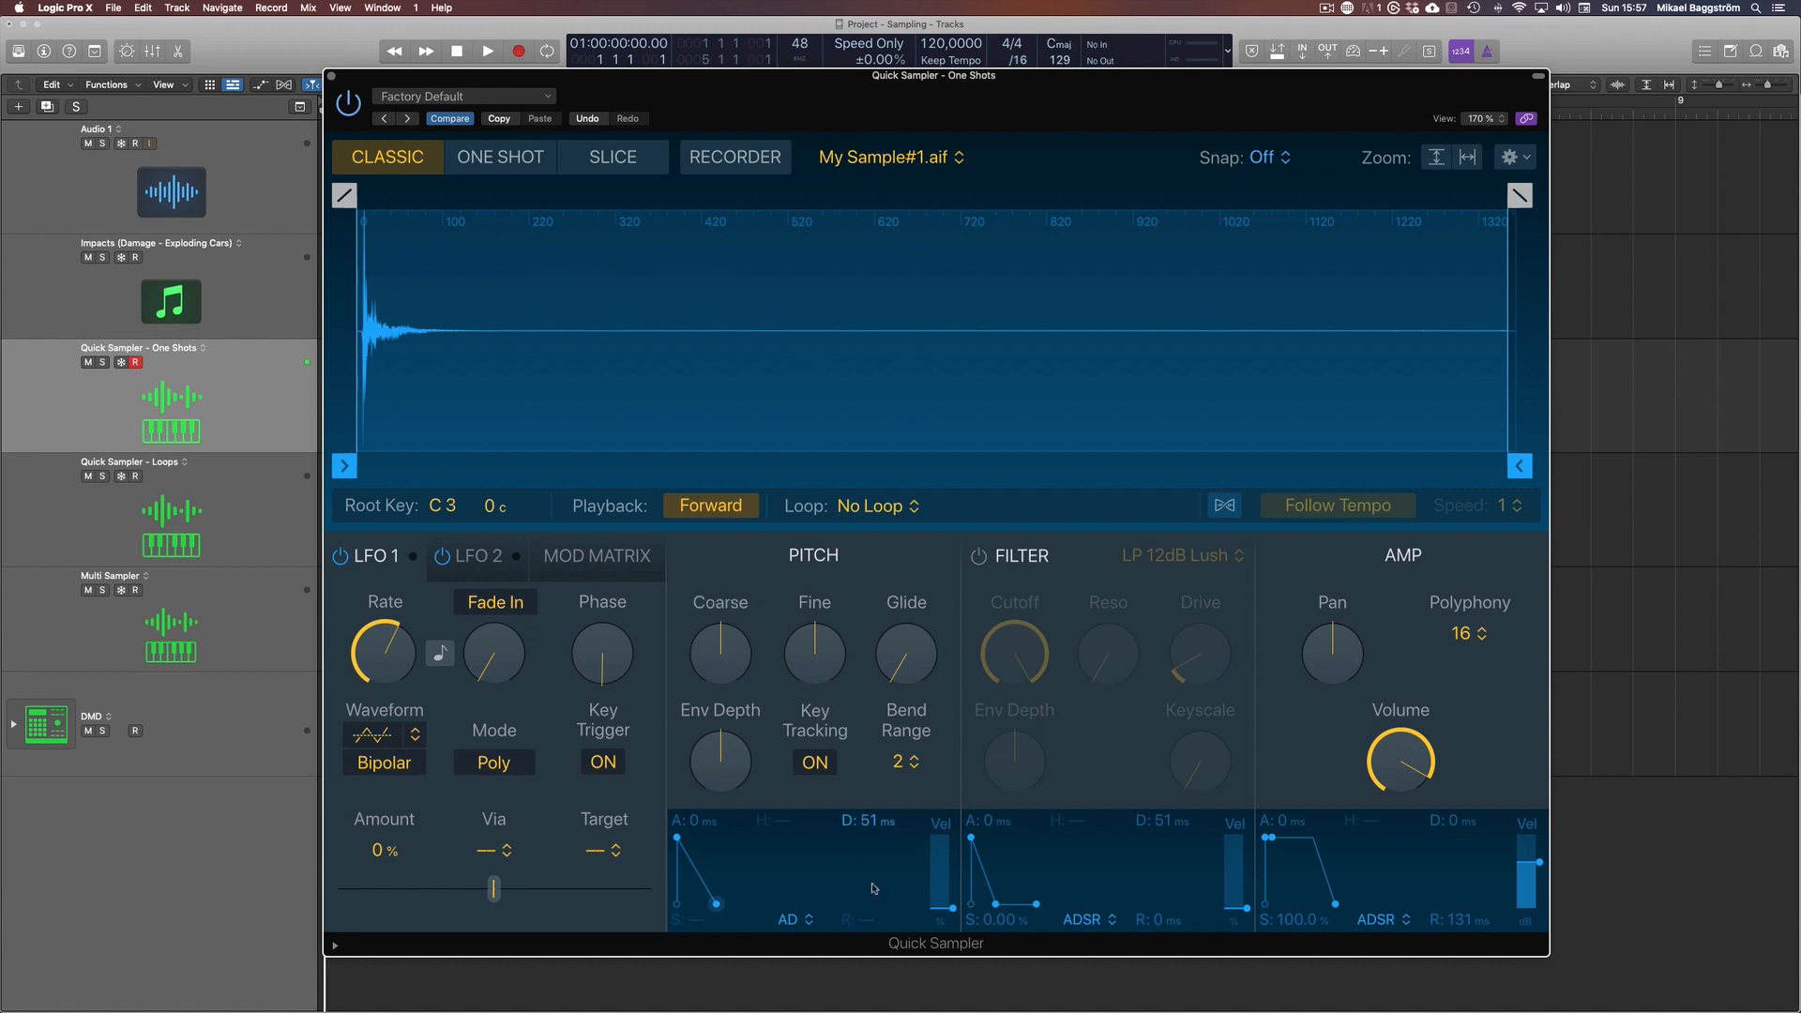
Turn off key tracking for the recorded sample and try a coarse pitch of -2
click(816, 764)
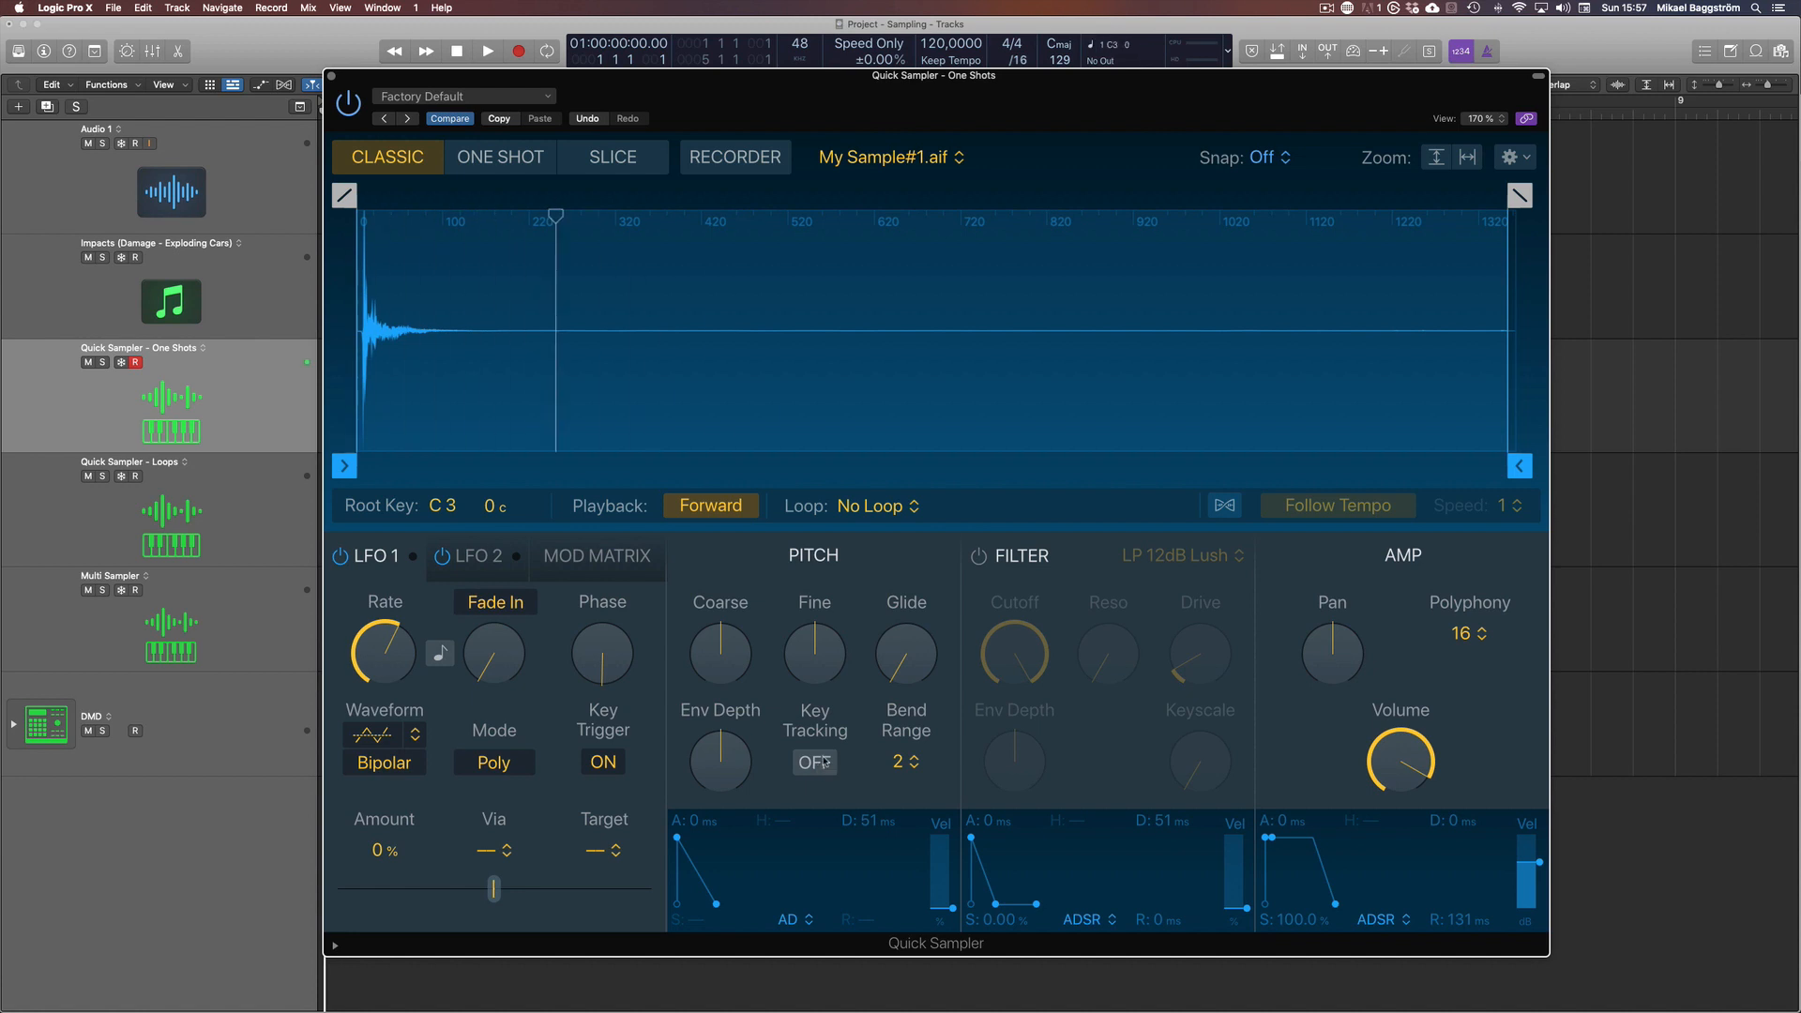
mouse_move(732, 653)
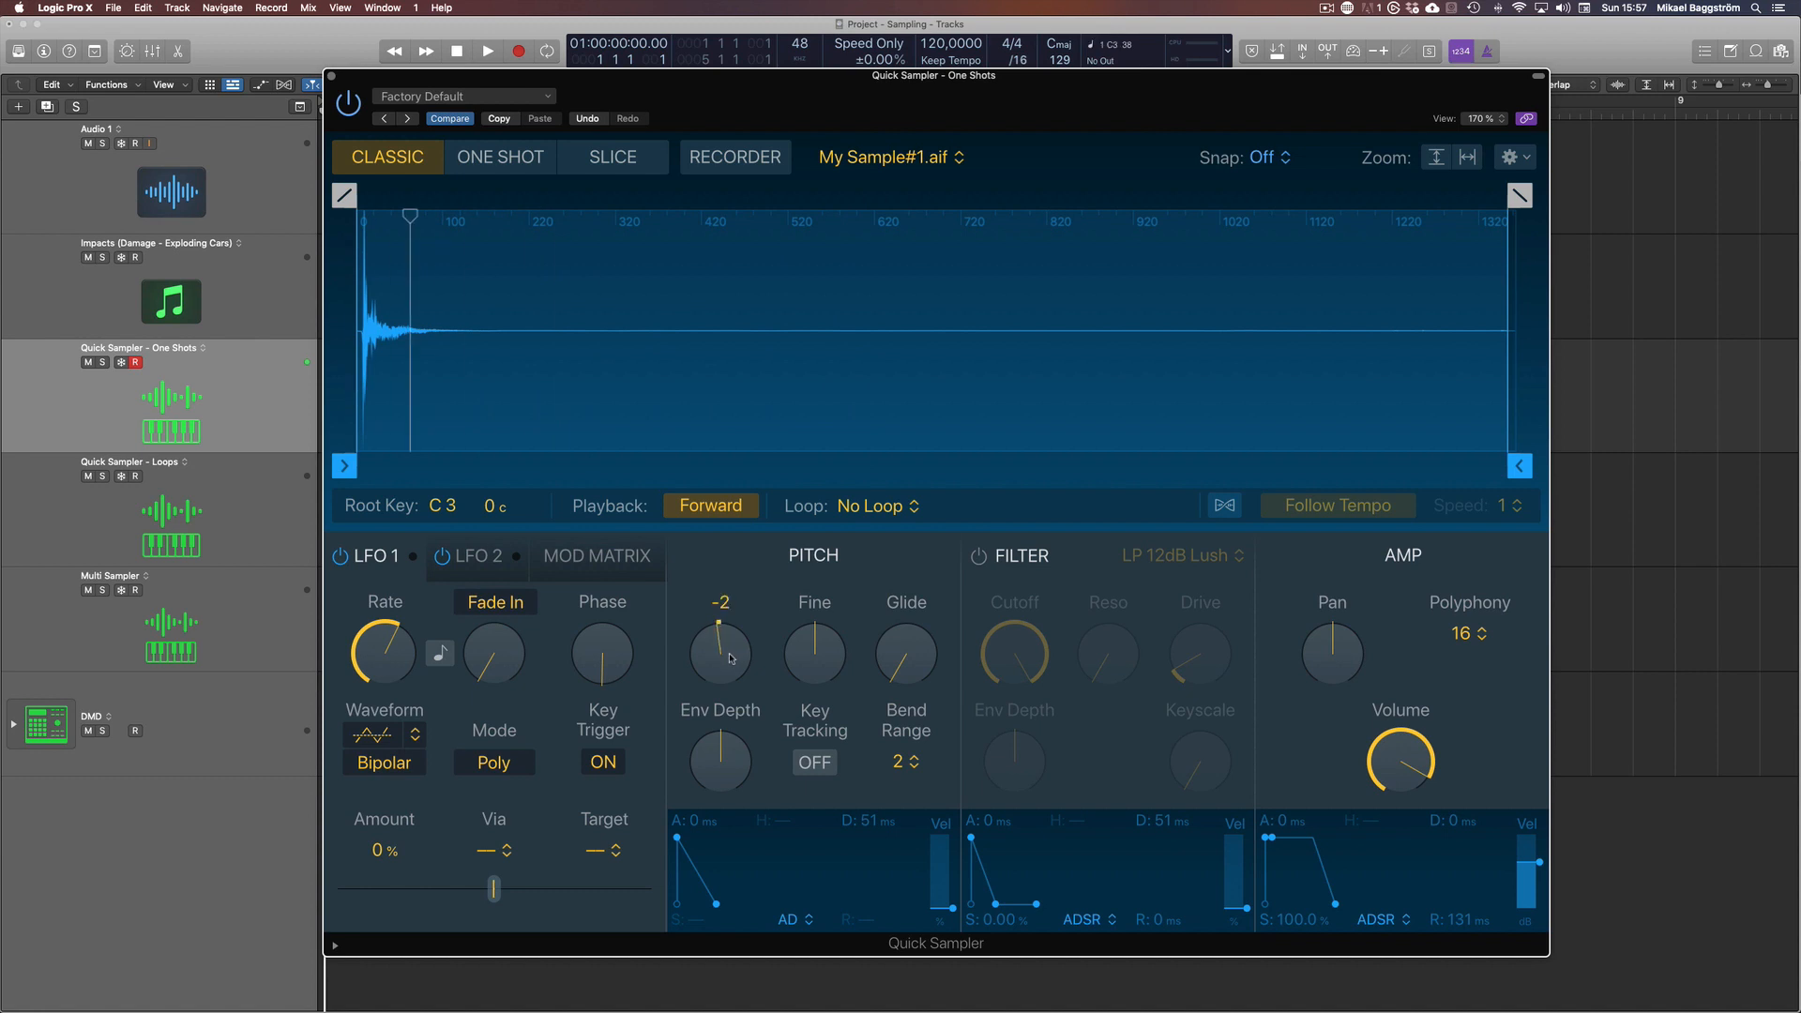
mouse_move(732, 654)
mouse_down()
mouse_move(722, 601)
mouse_move(725, 655)
mouse_up()
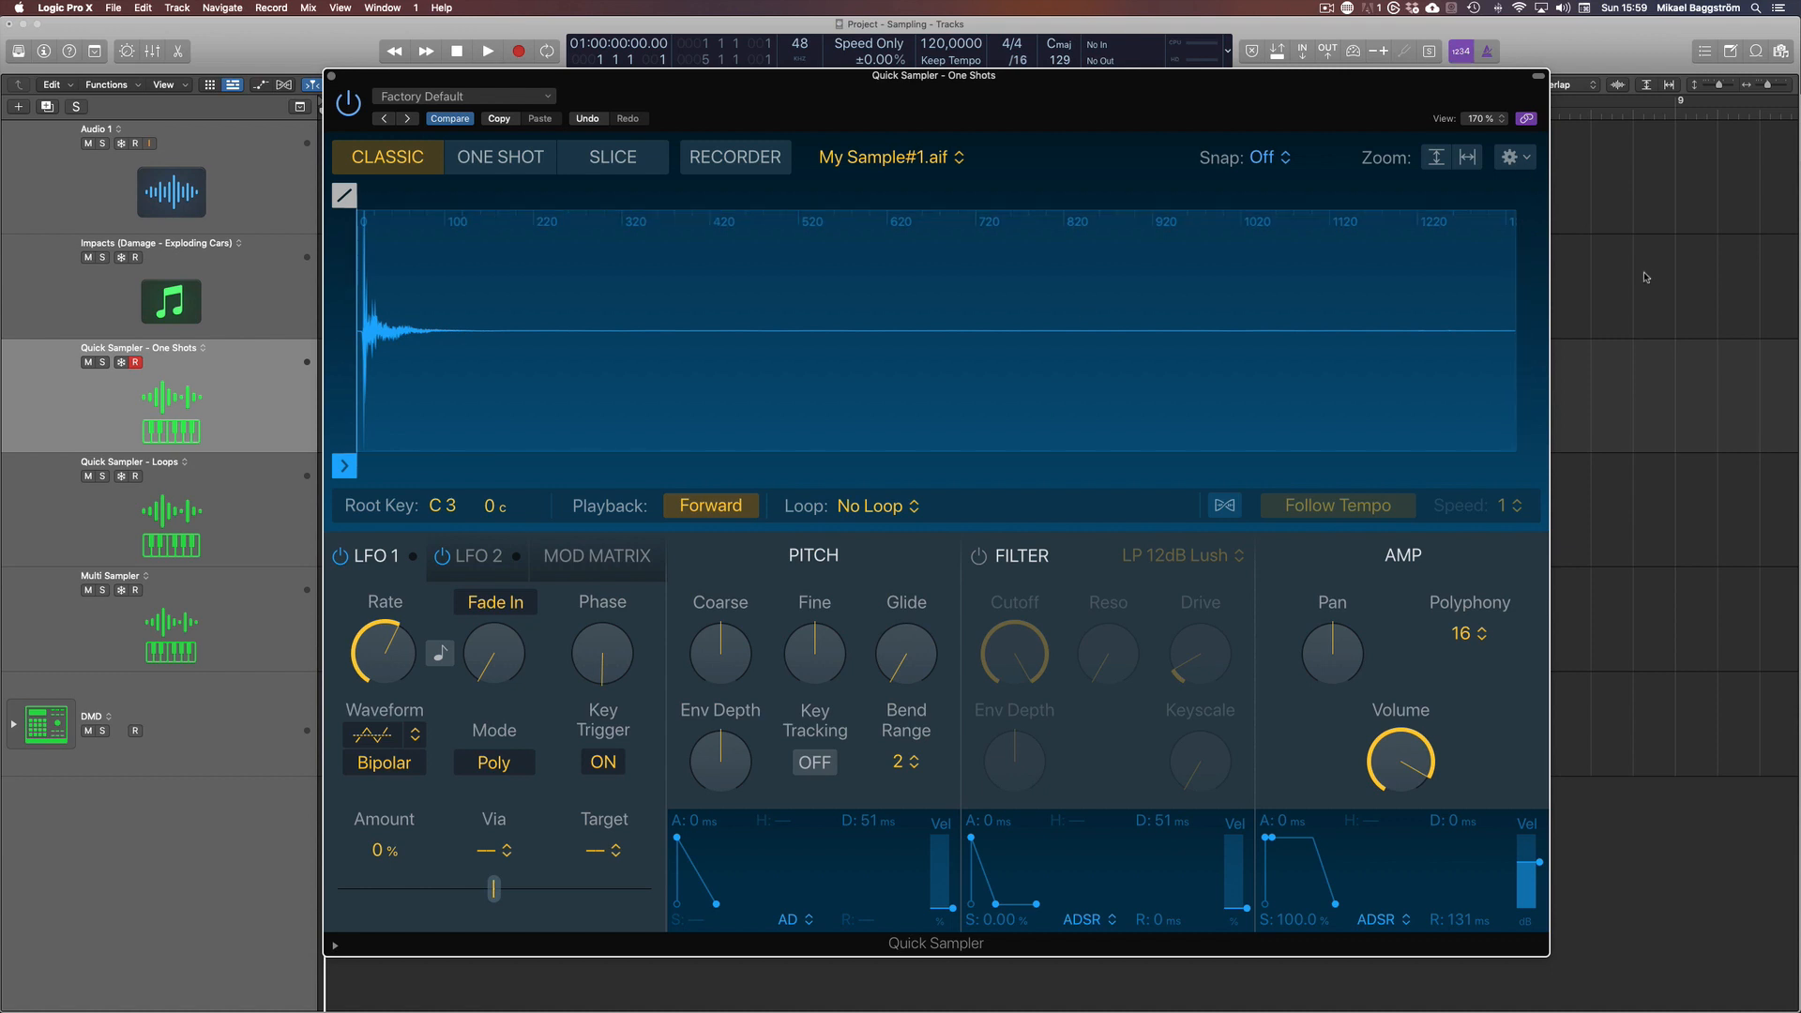
Load the Untitled 3_1#01 audio region from the Audio 1 track into the One Shots Quick Sampler
key(super+w)
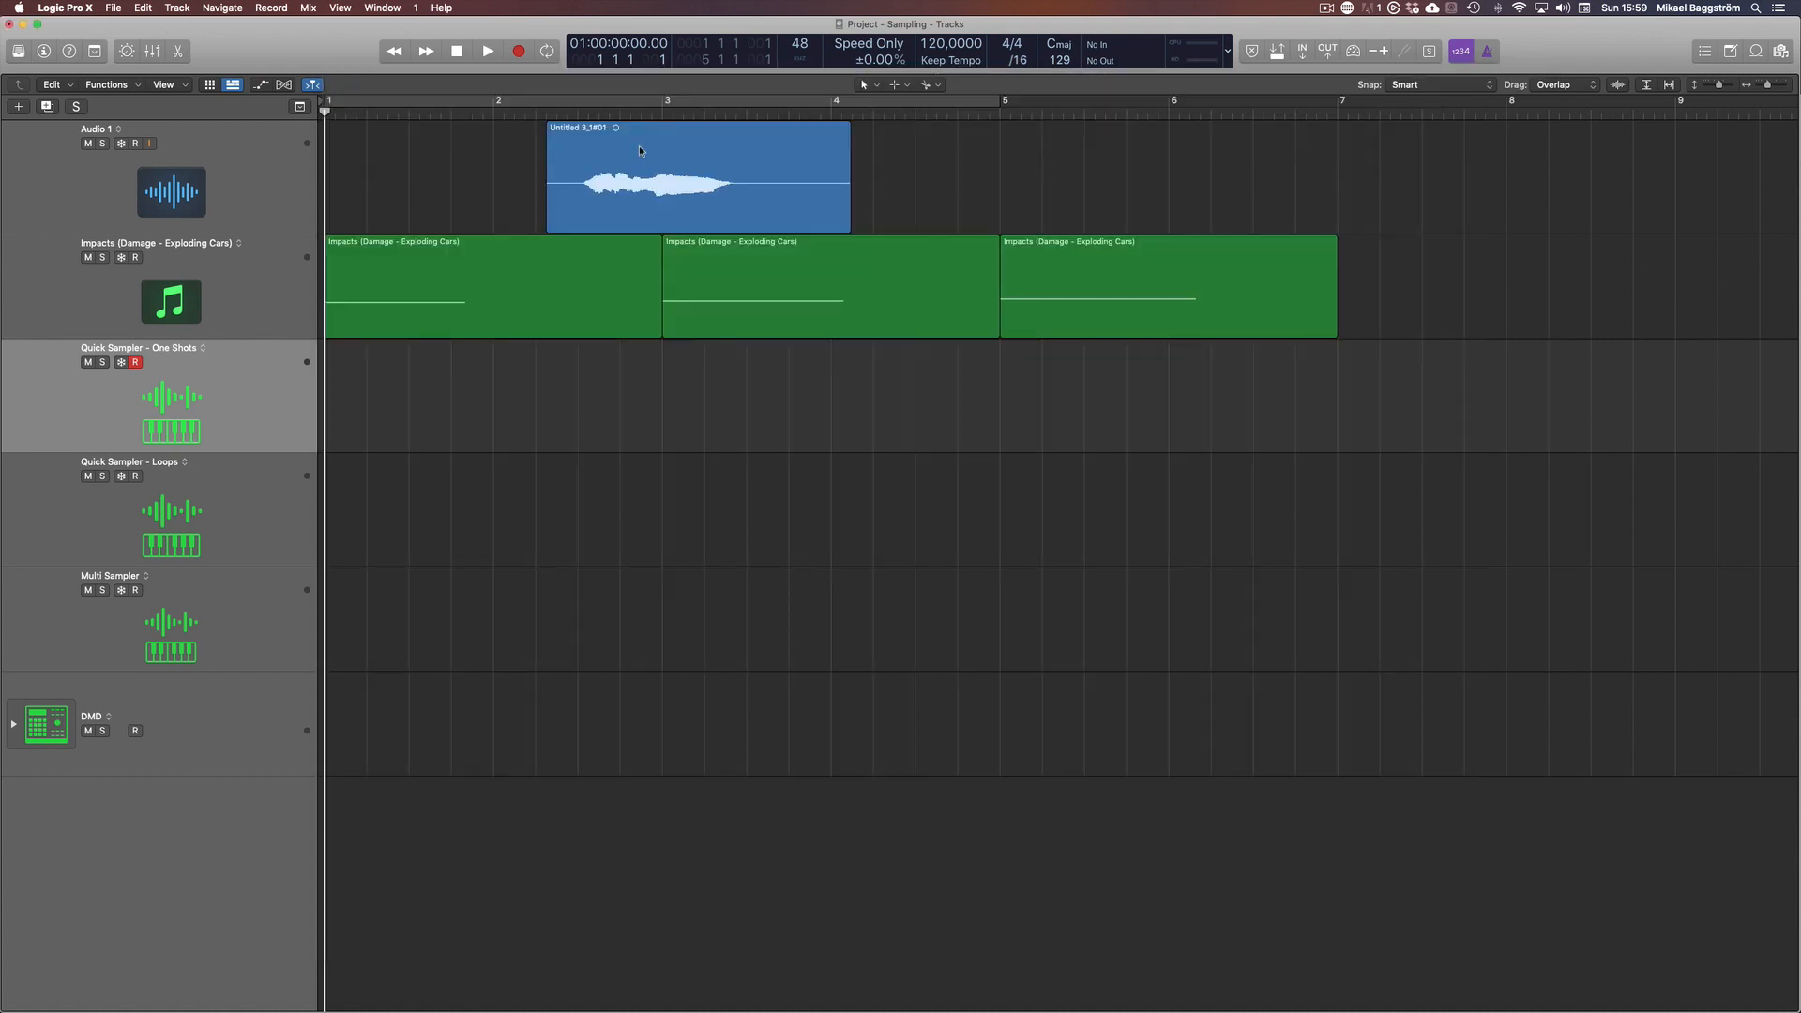
key(v)
drag(738, 112, 1116, 280)
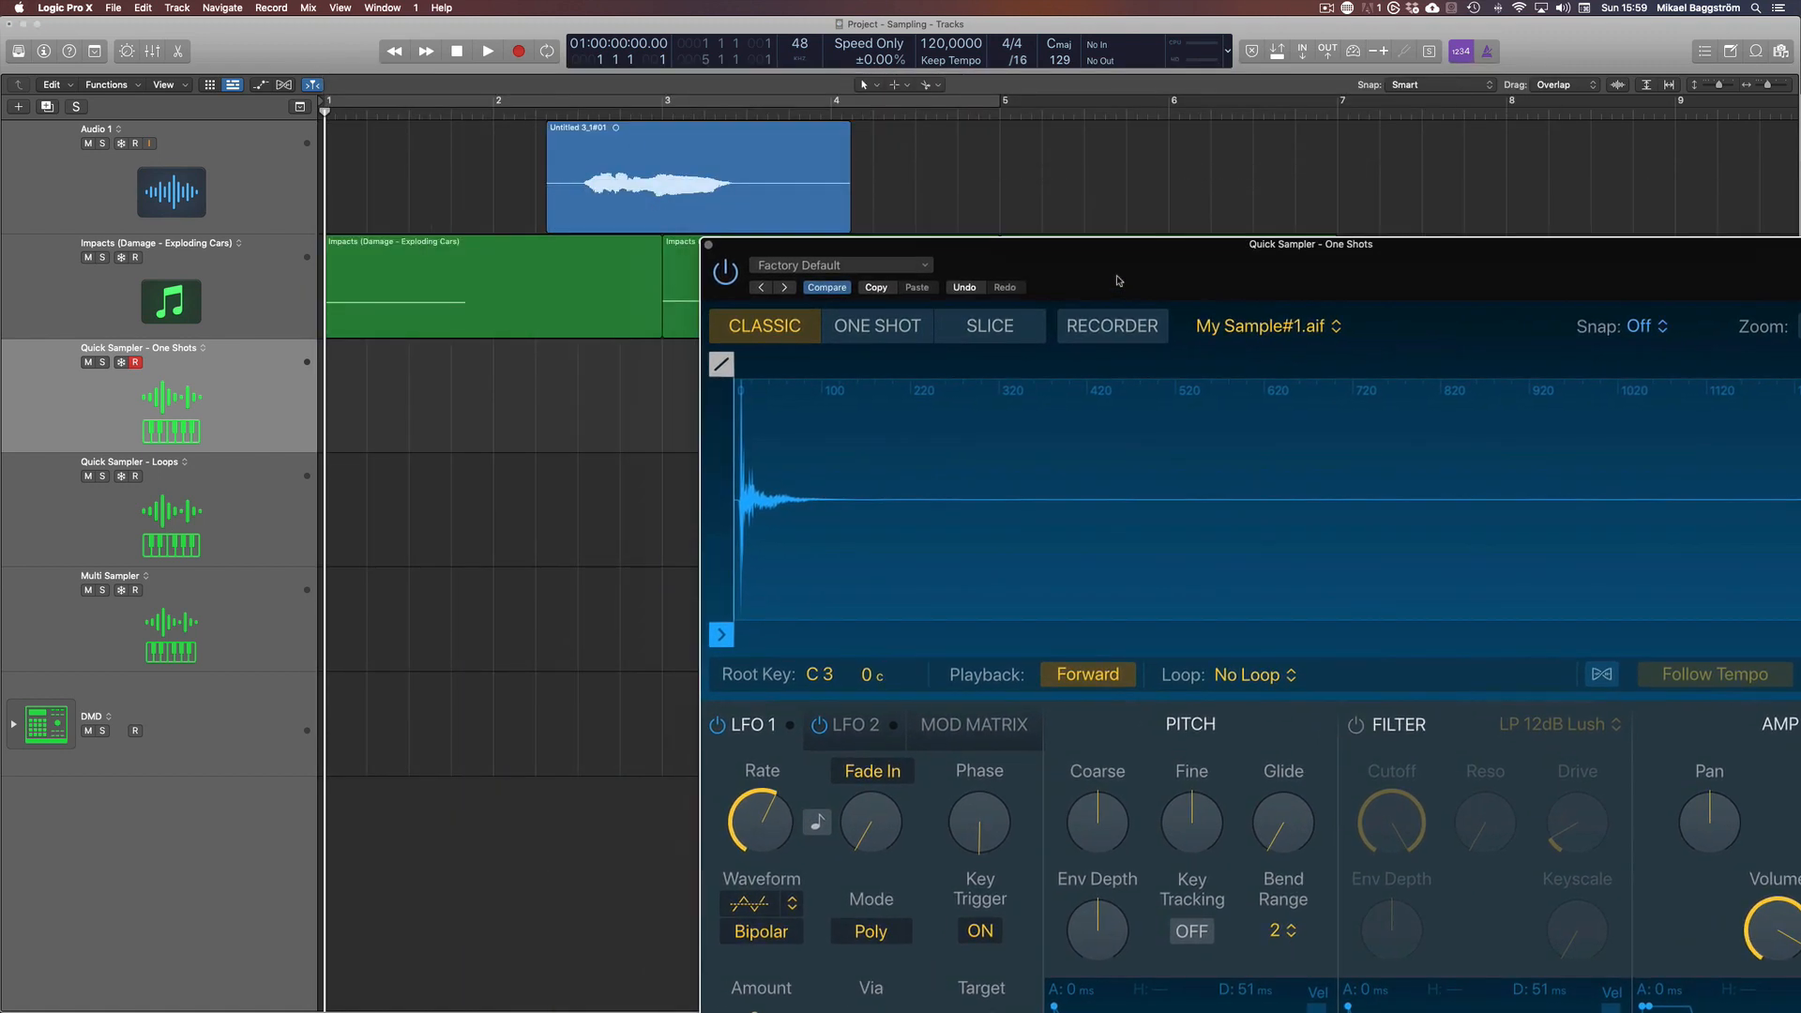
key(v)
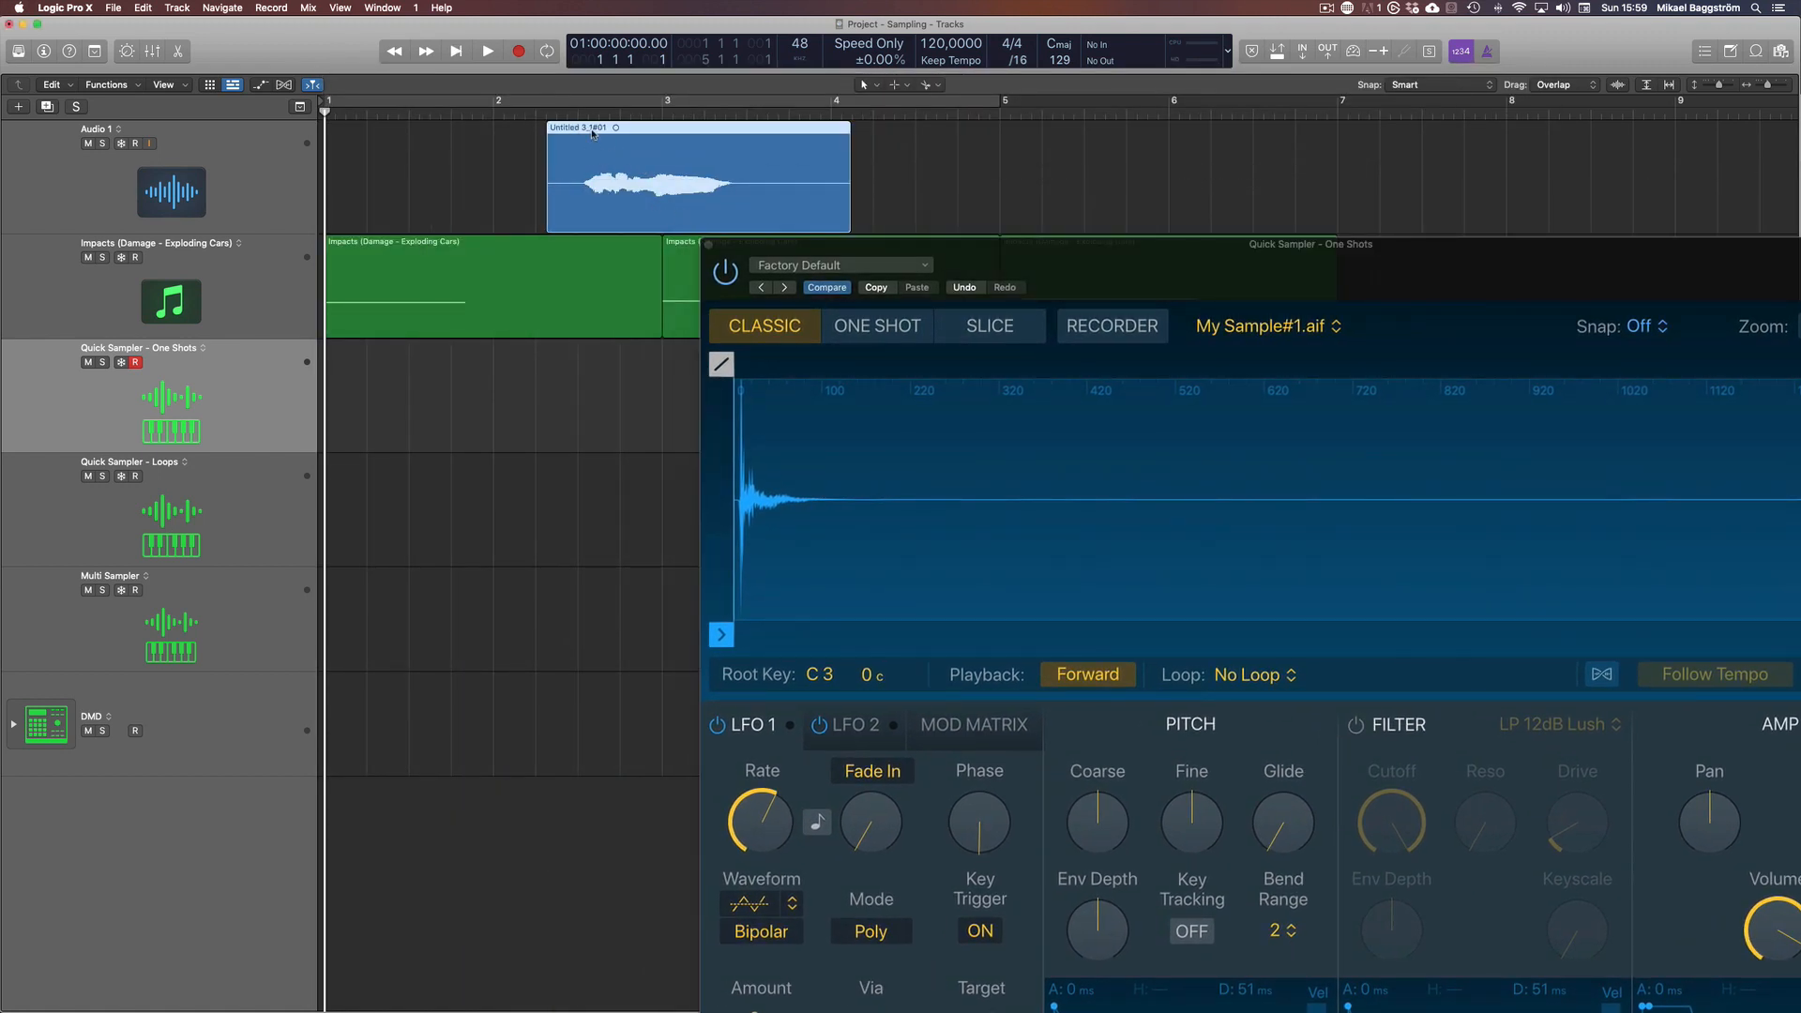
drag(592, 133, 968, 468)
drag(1430, 284, 978, 150)
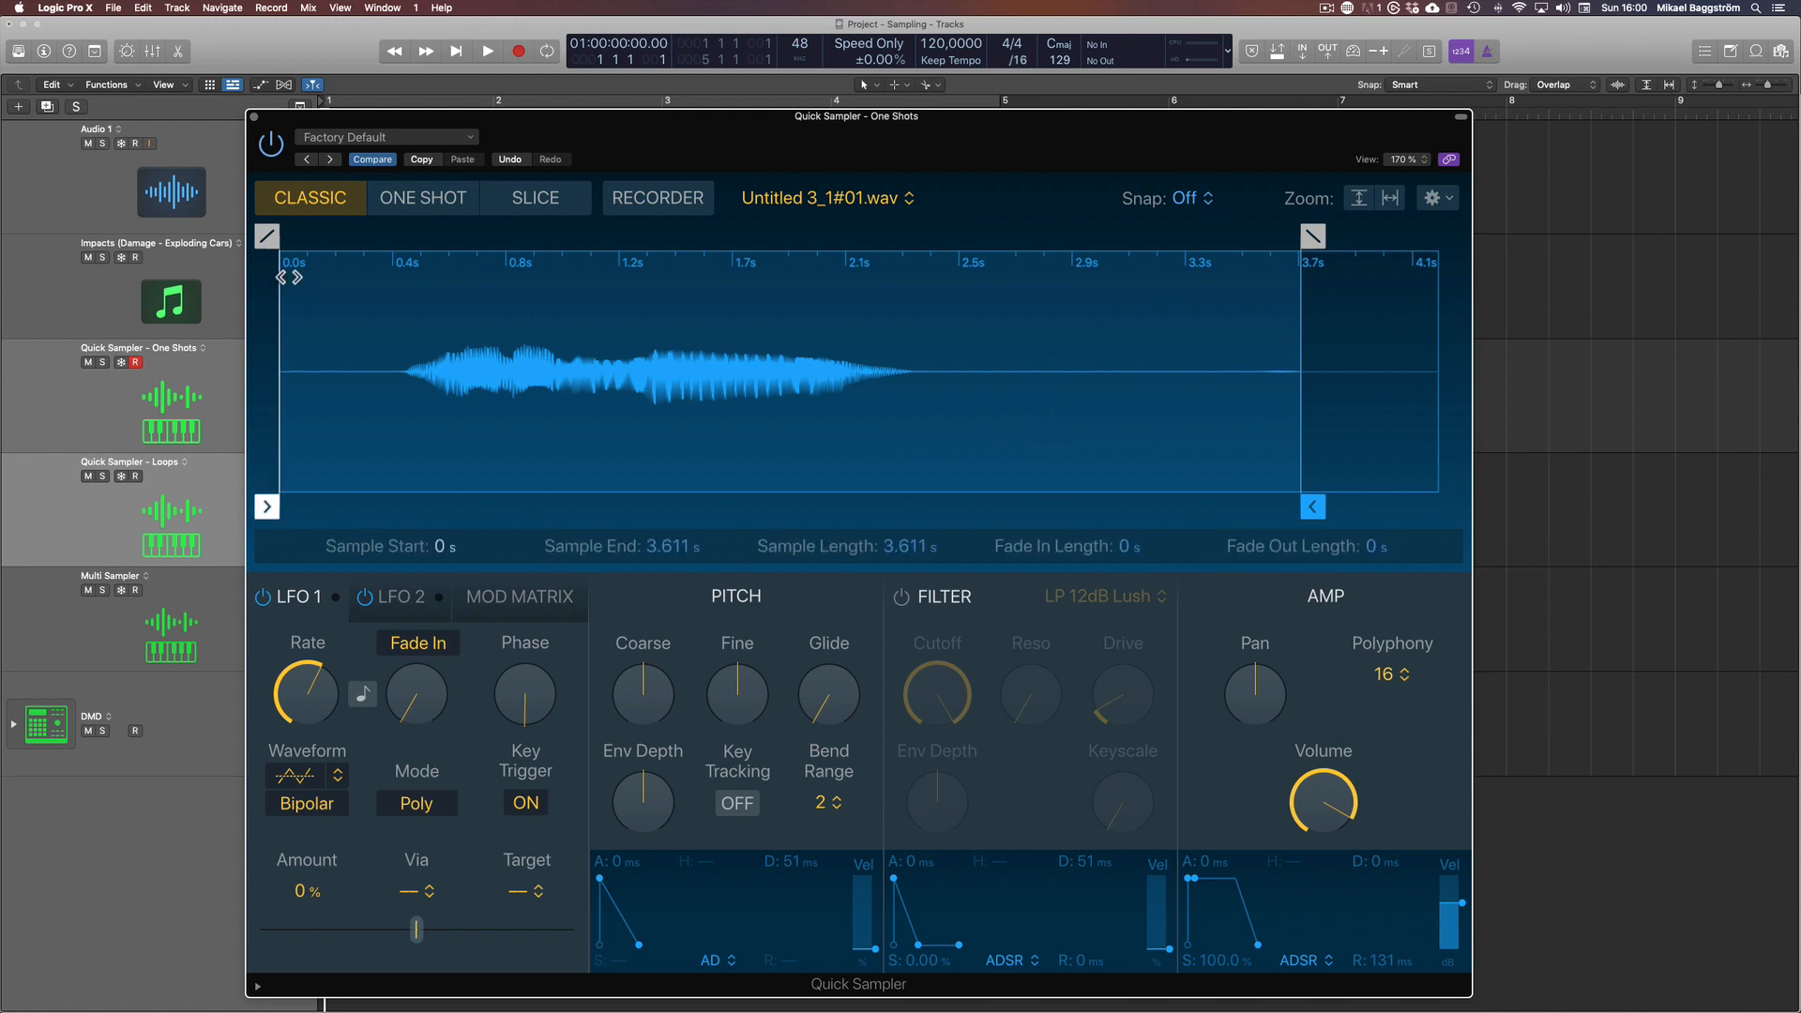
Trim the loaded sample to start at about 0.435 s and end at about 2.274 s, and close the sampler
drag(281, 274, 404, 294)
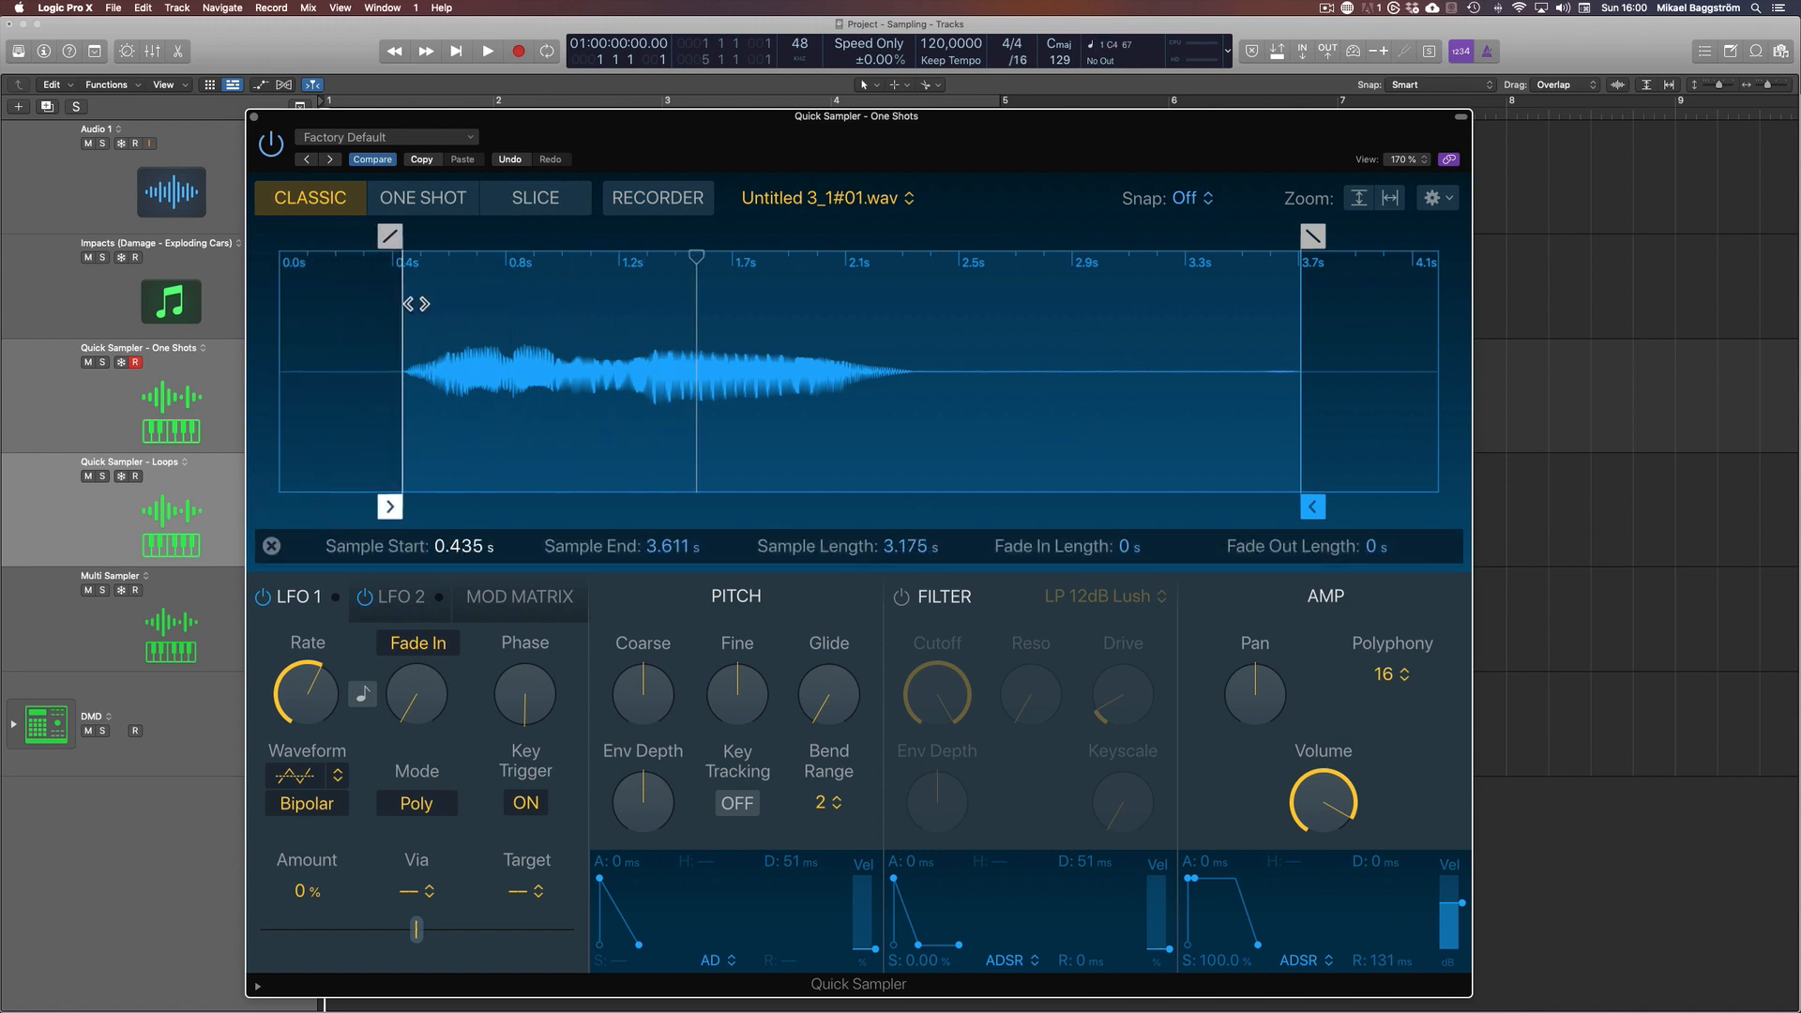
drag(1313, 364, 928, 379)
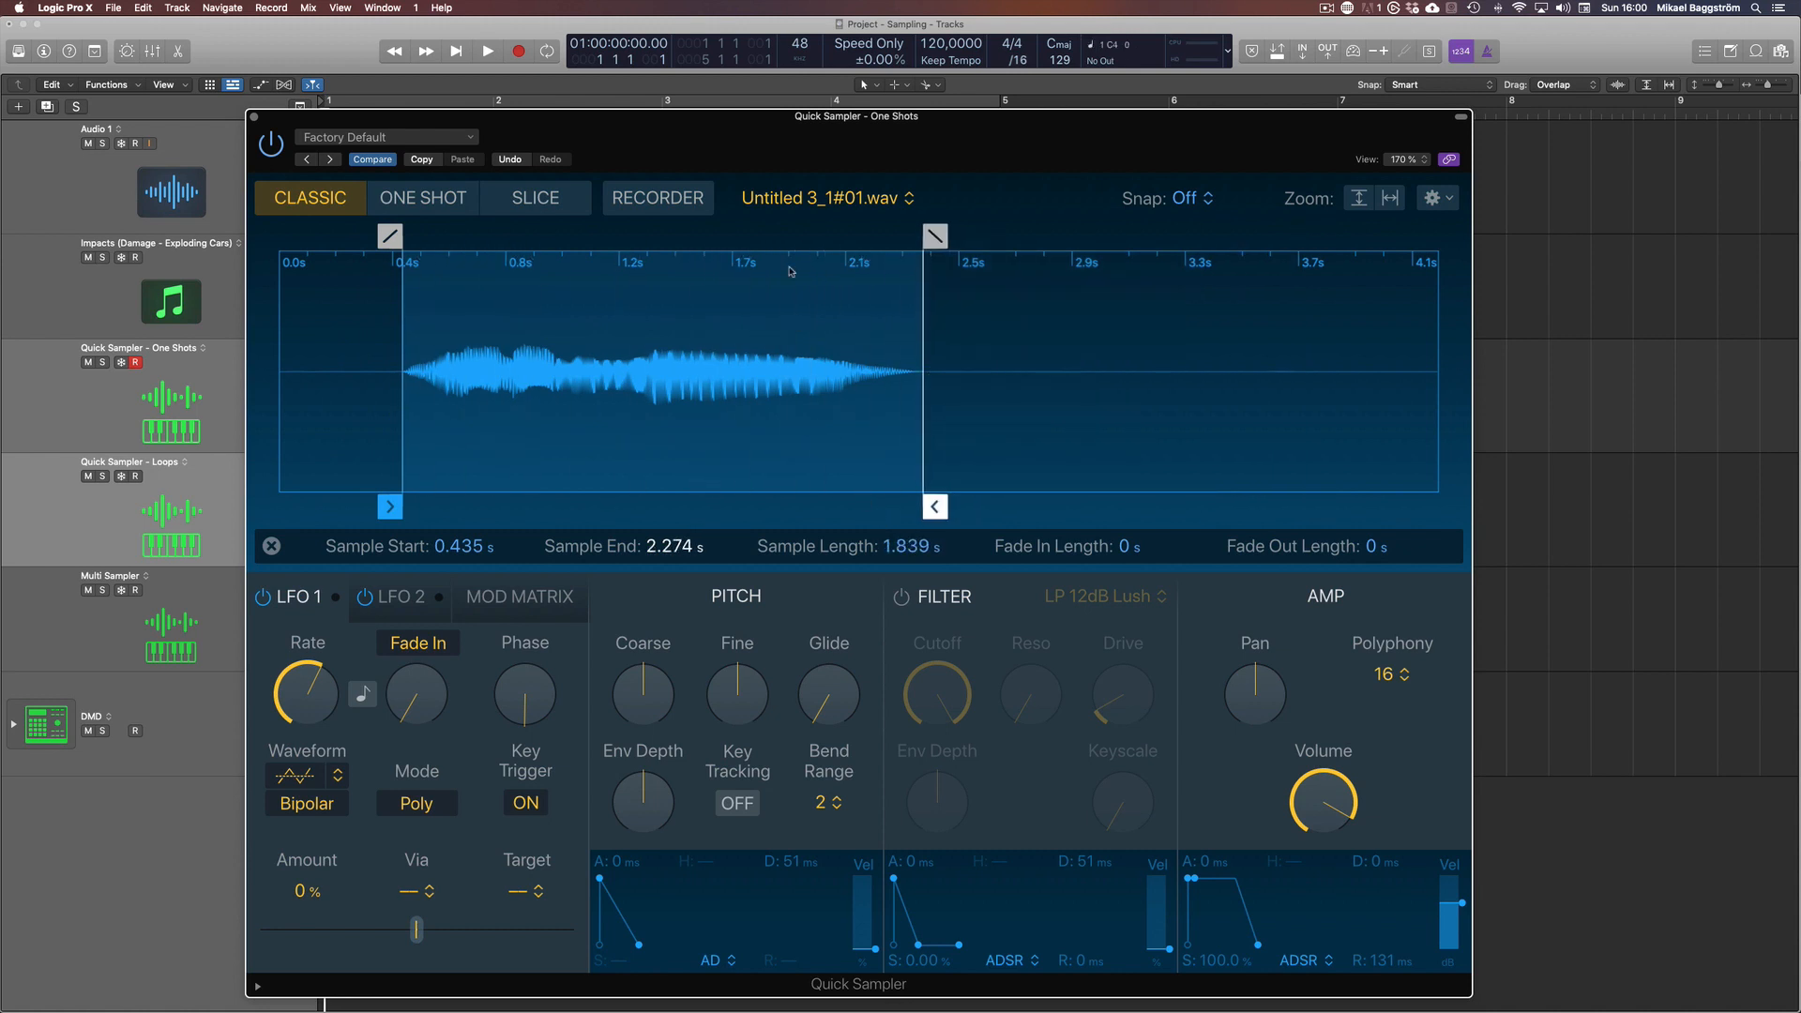
key(super+w)
click(631, 611)
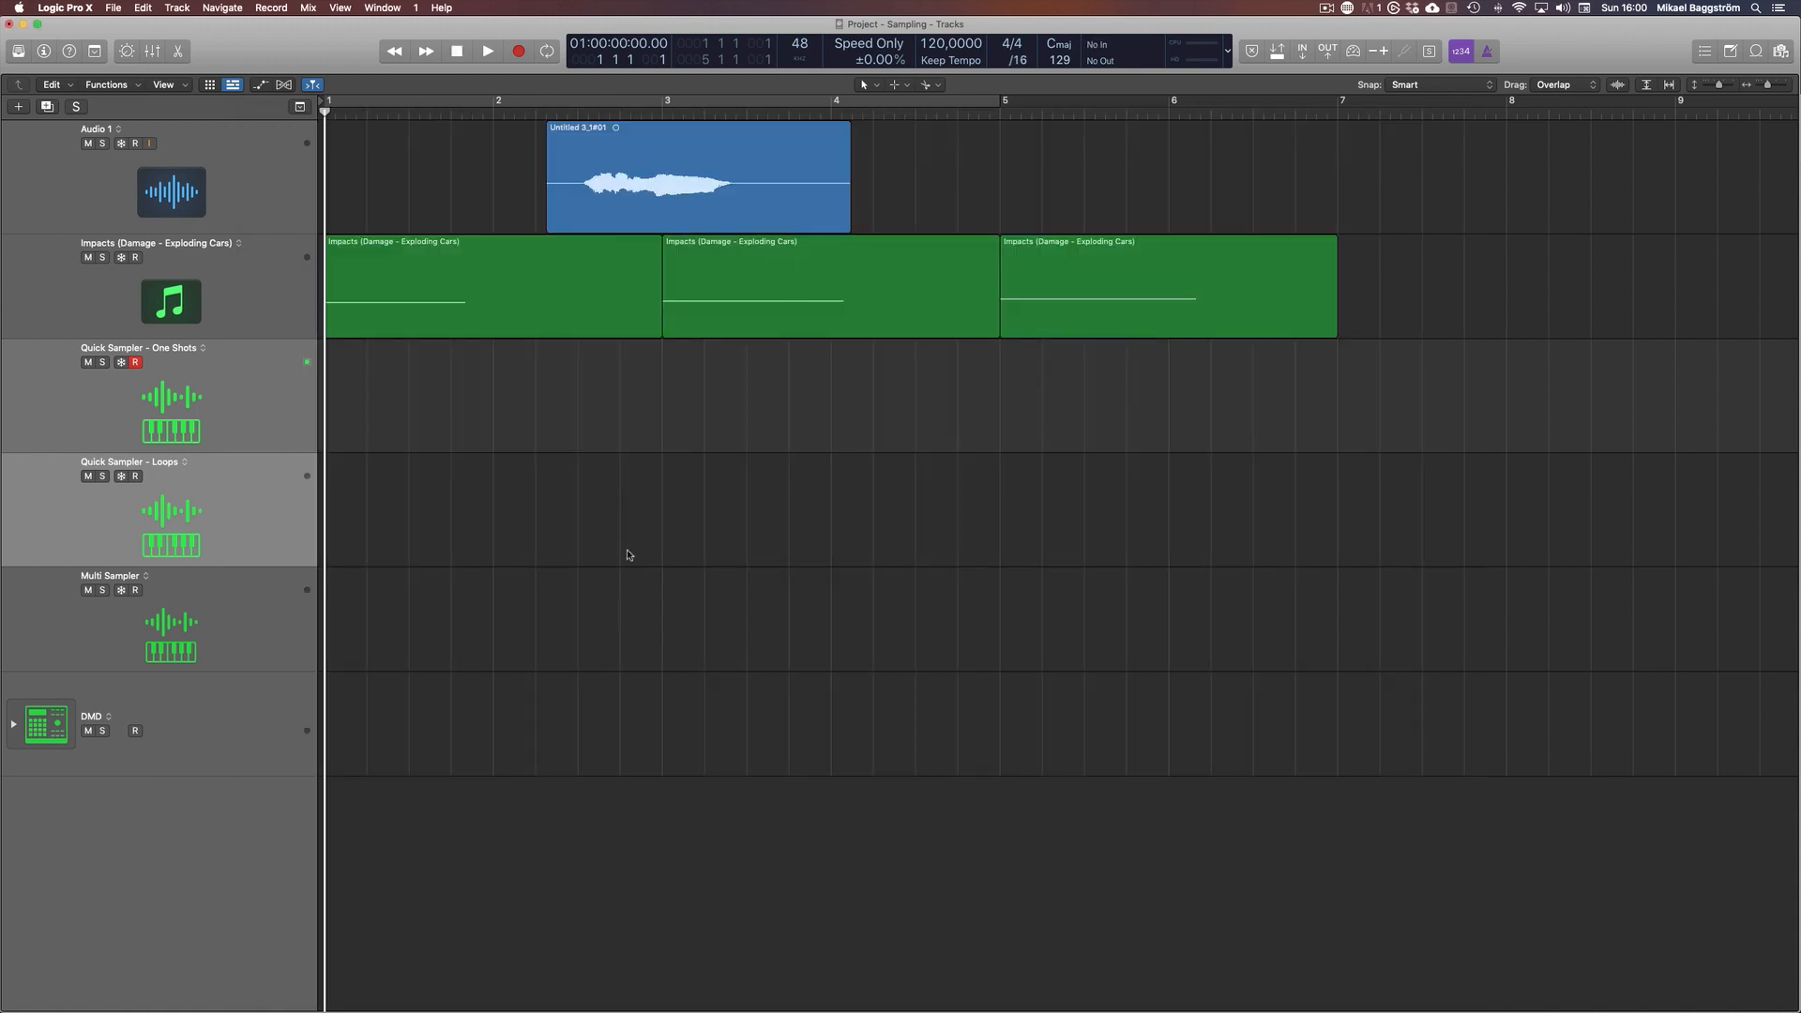
Load the Untitled 3_1#01 region into the Quick Sampler on the Quick Sampler - Loops track and close the sampler
click(571, 170)
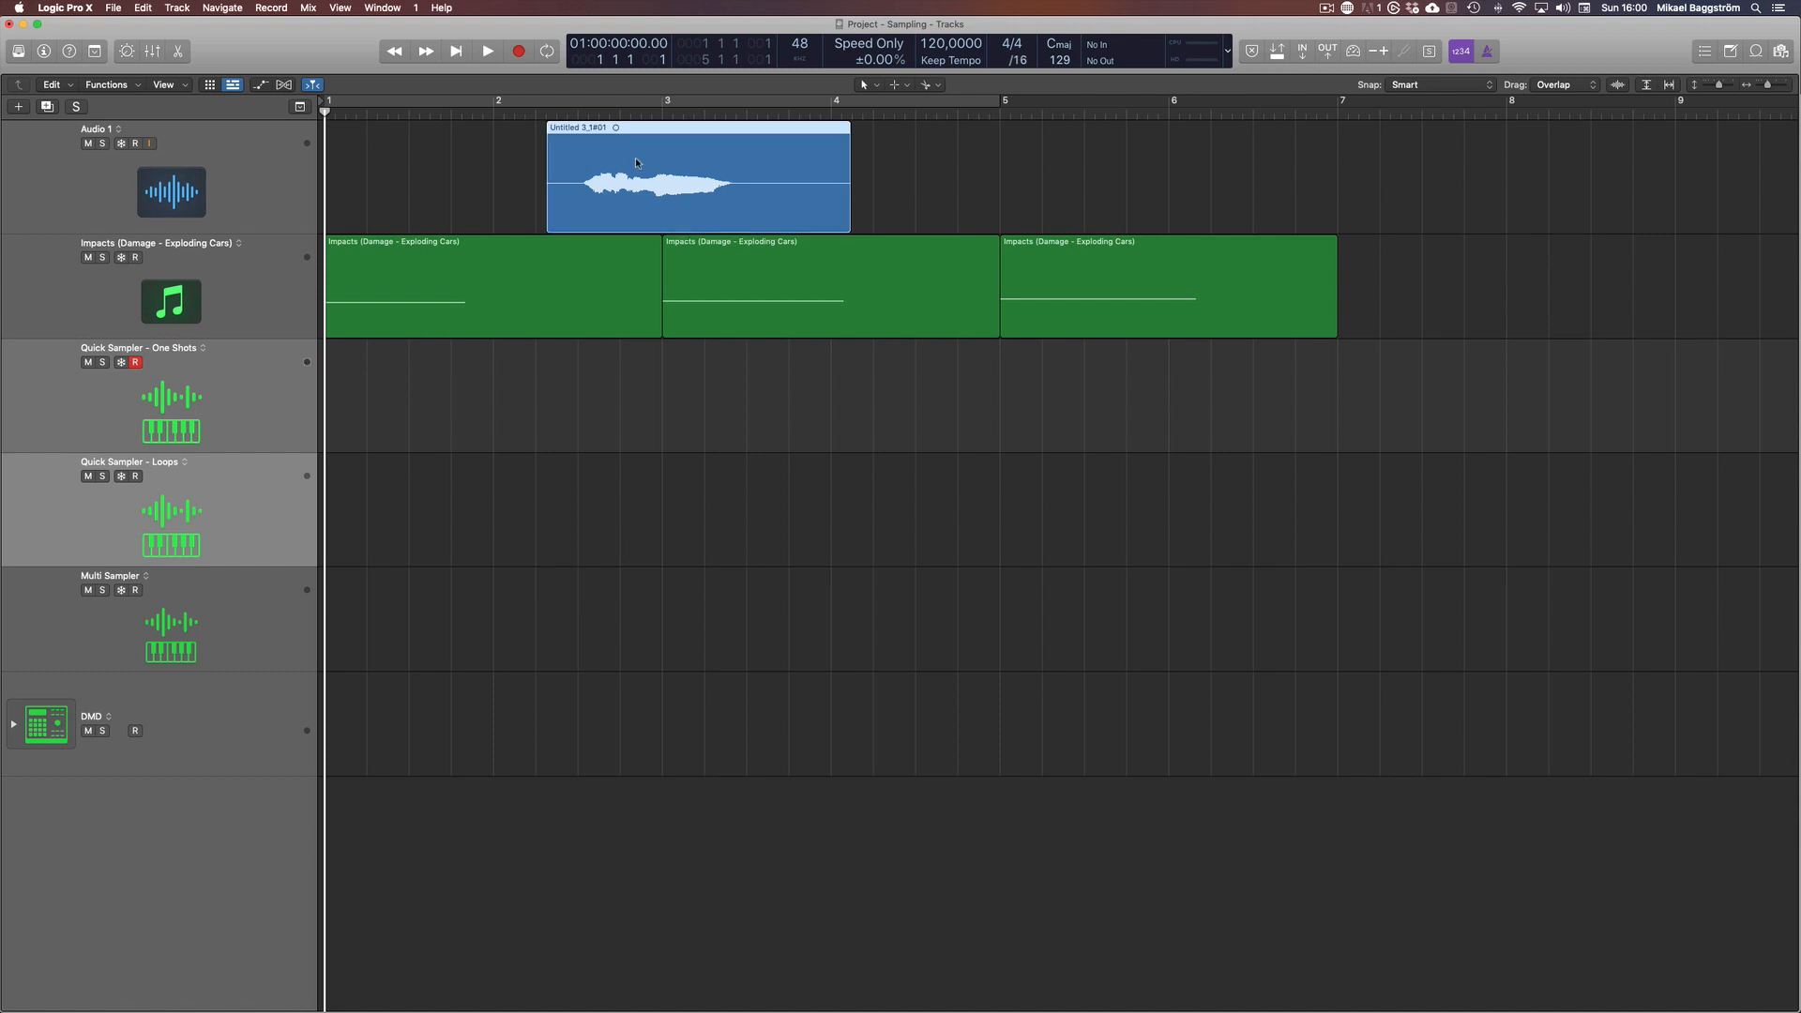
click(227, 509)
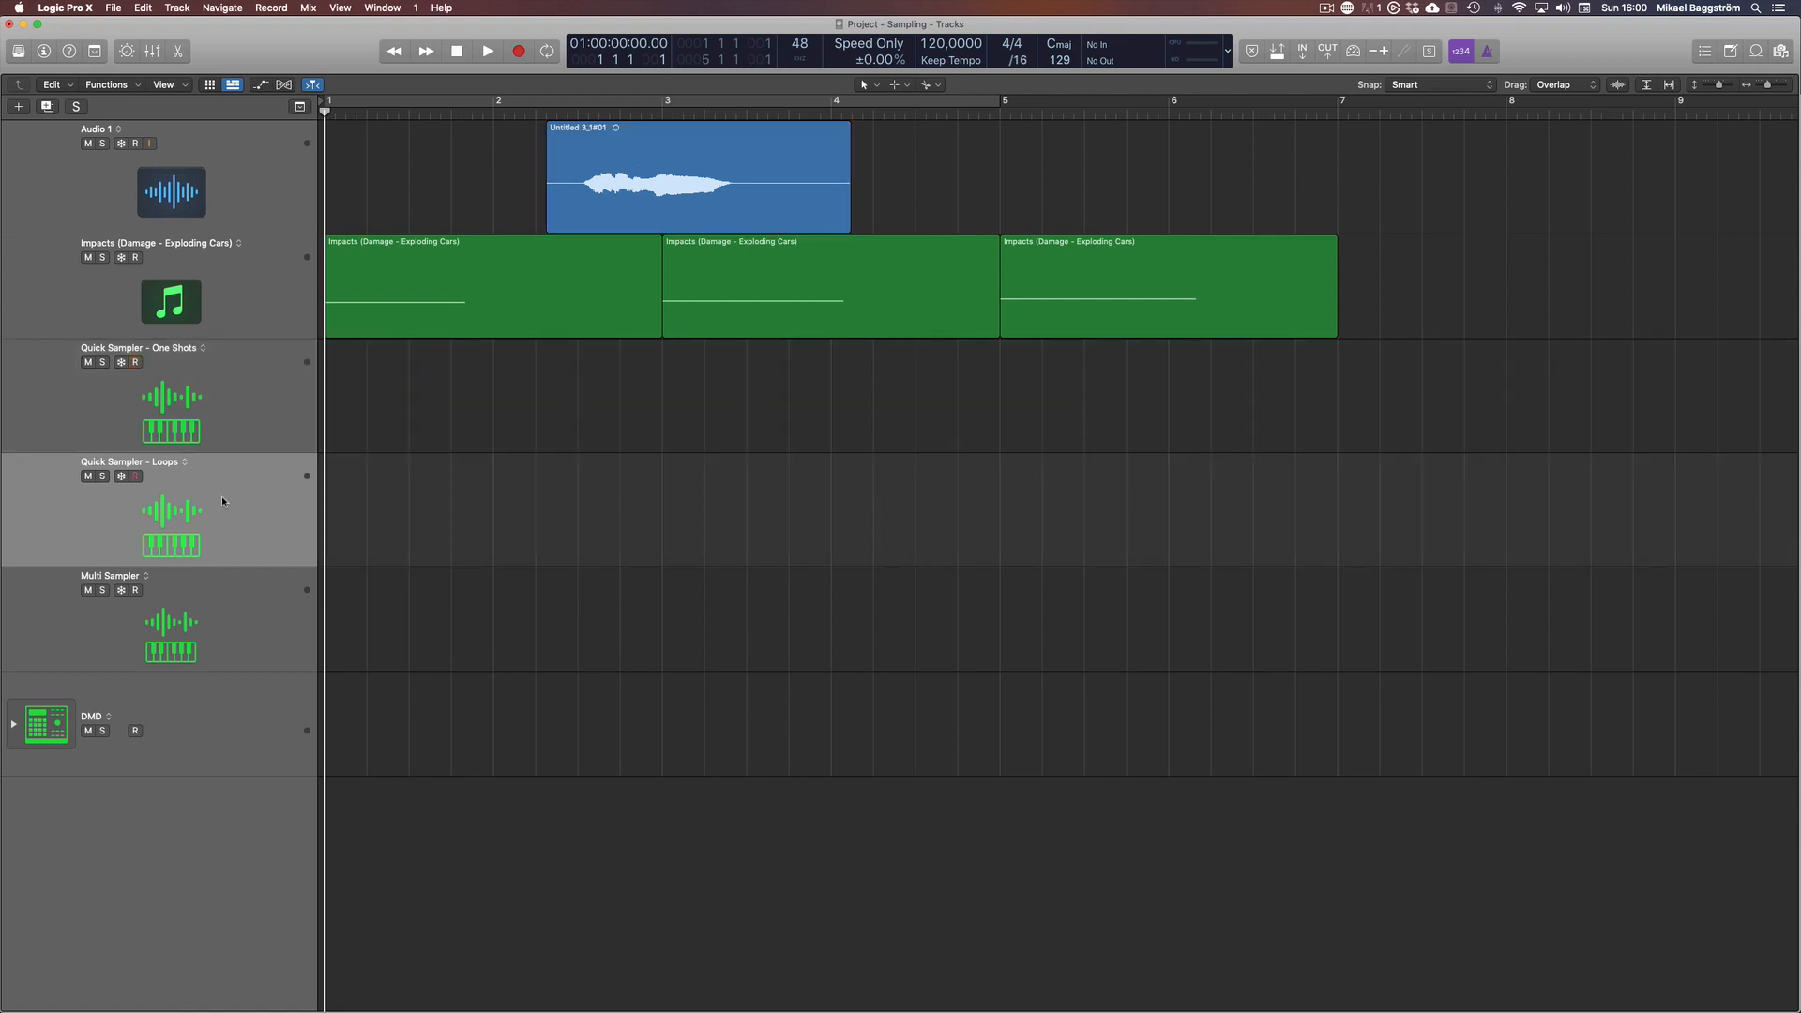
key(v)
drag(777, 136, 741, 214)
drag(618, 161, 1131, 495)
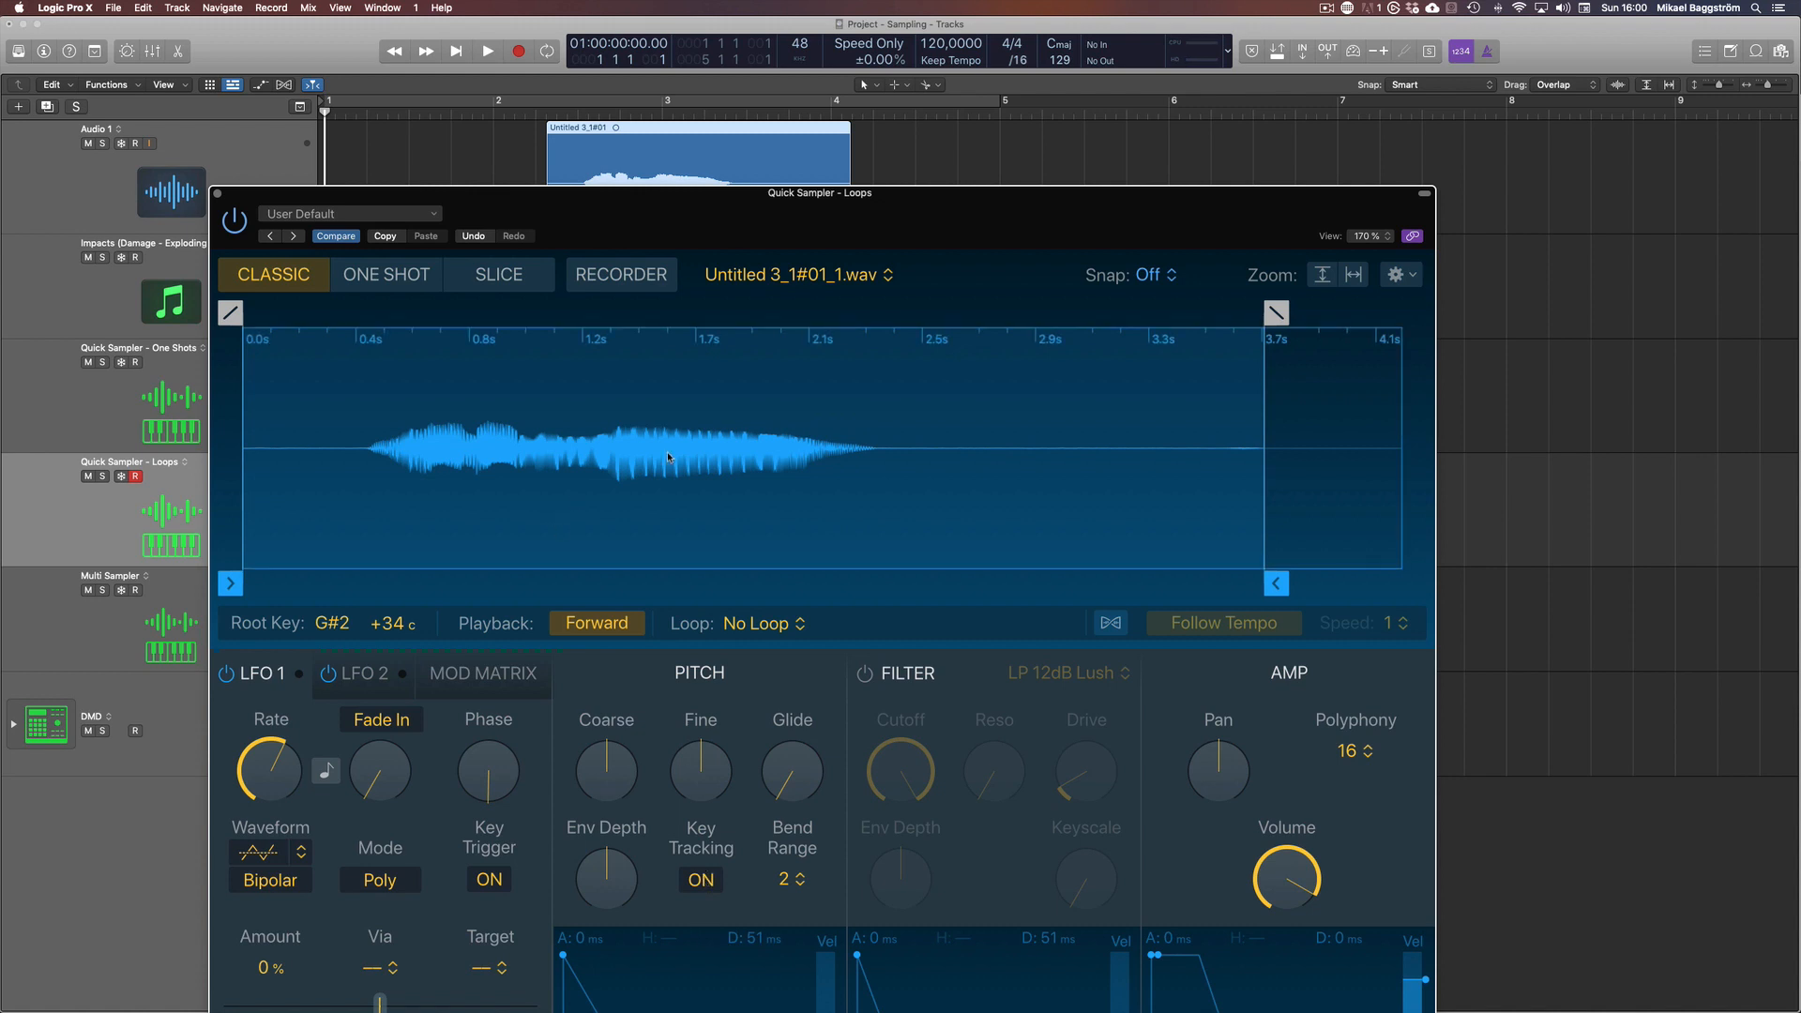
key(super+w)
click(592, 544)
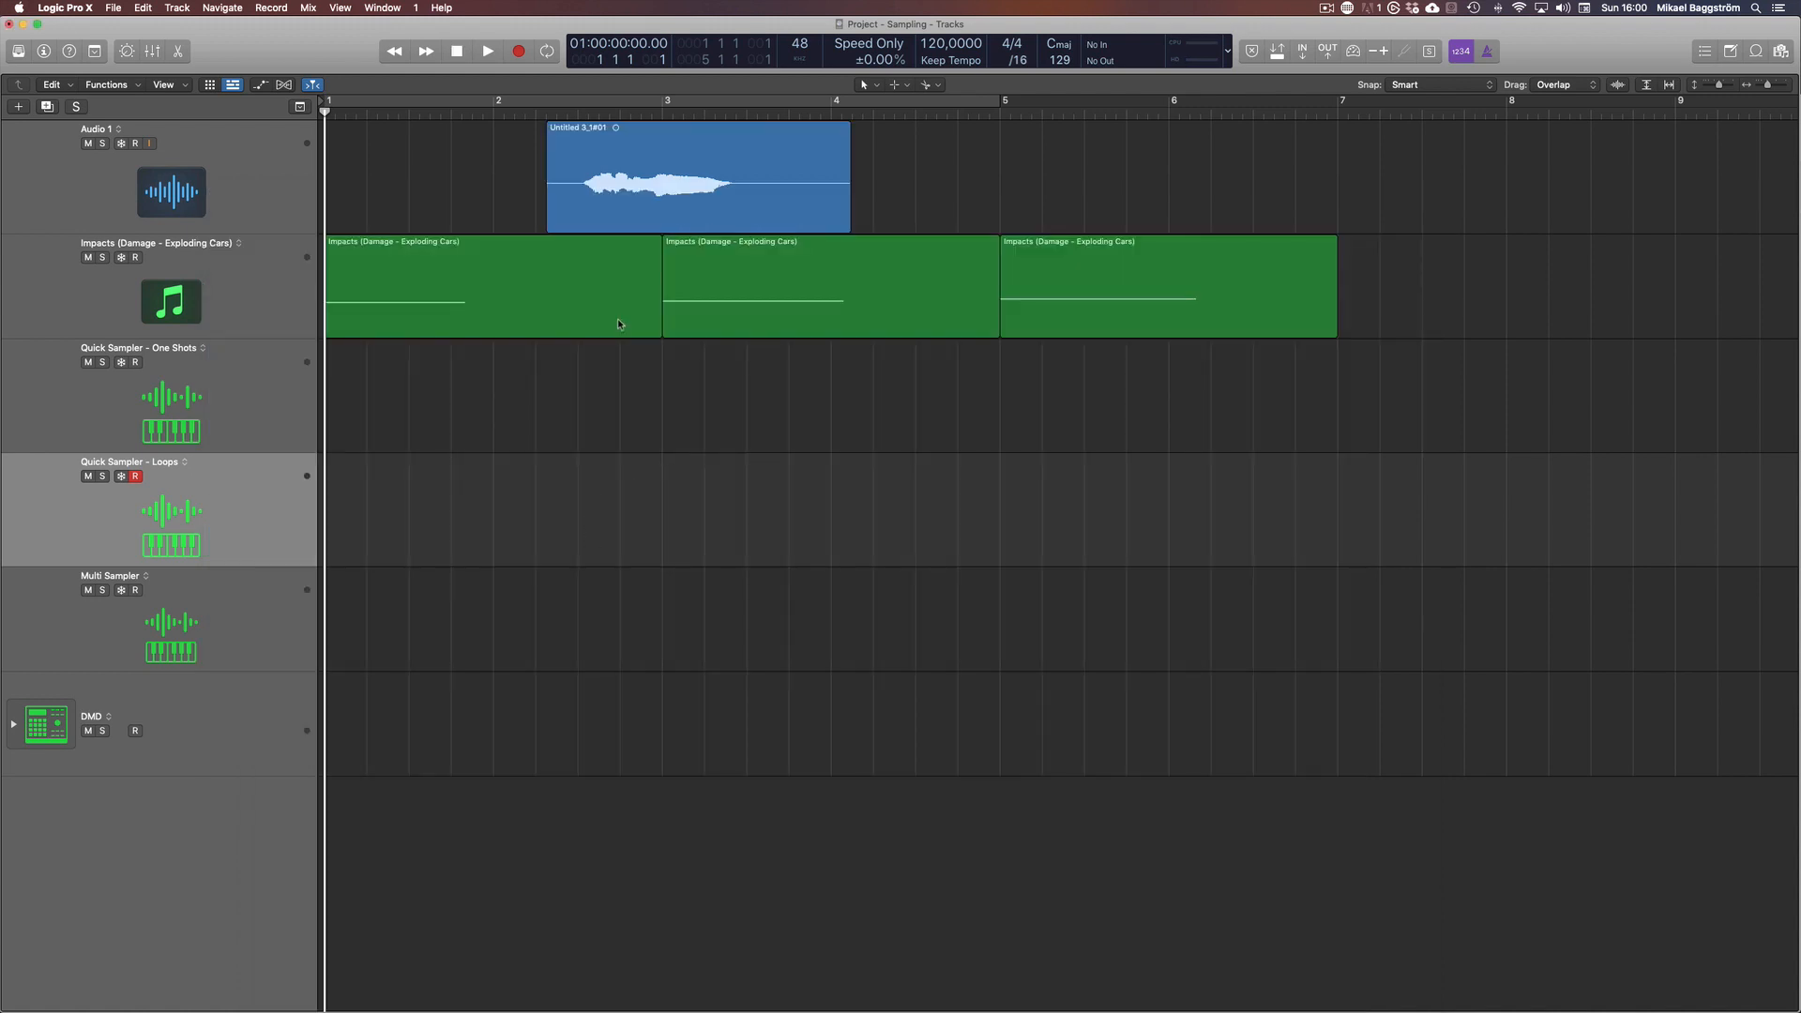
Open Drum Machine Designer for the DMD track, show the inspector, and check the empty C#1 pad and the kit controls
click(238, 624)
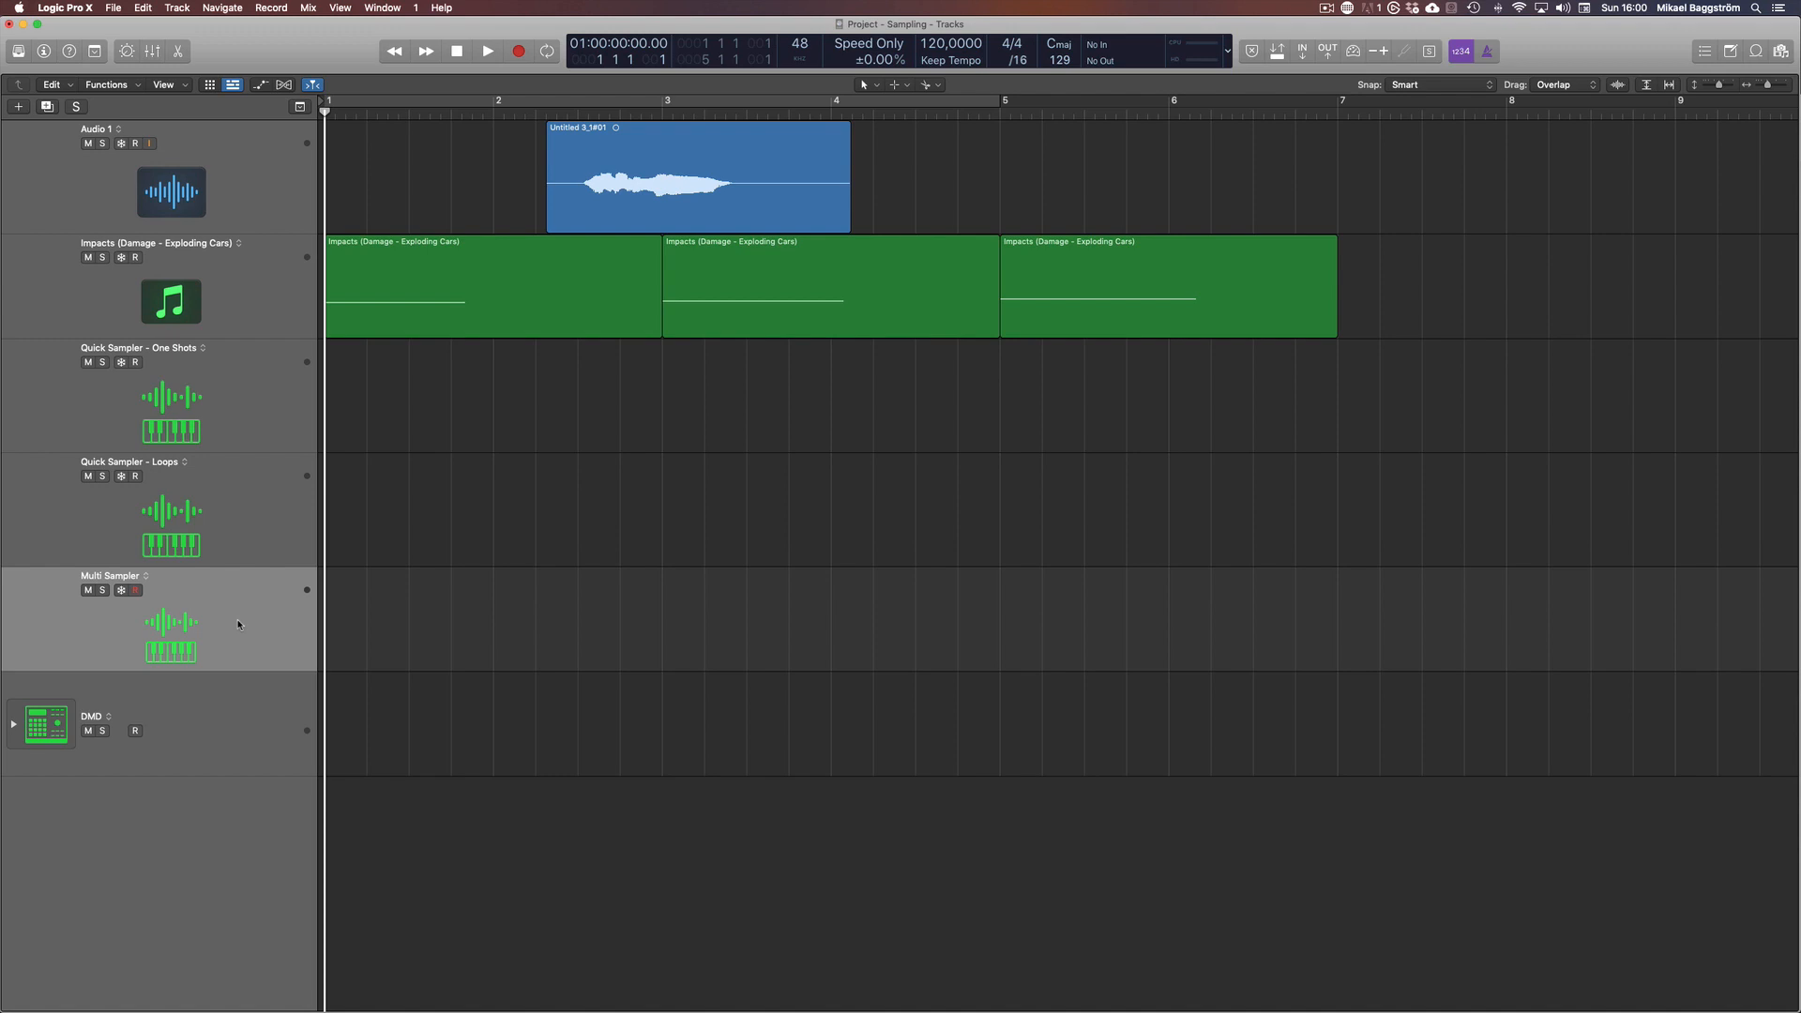
click(221, 718)
key(v)
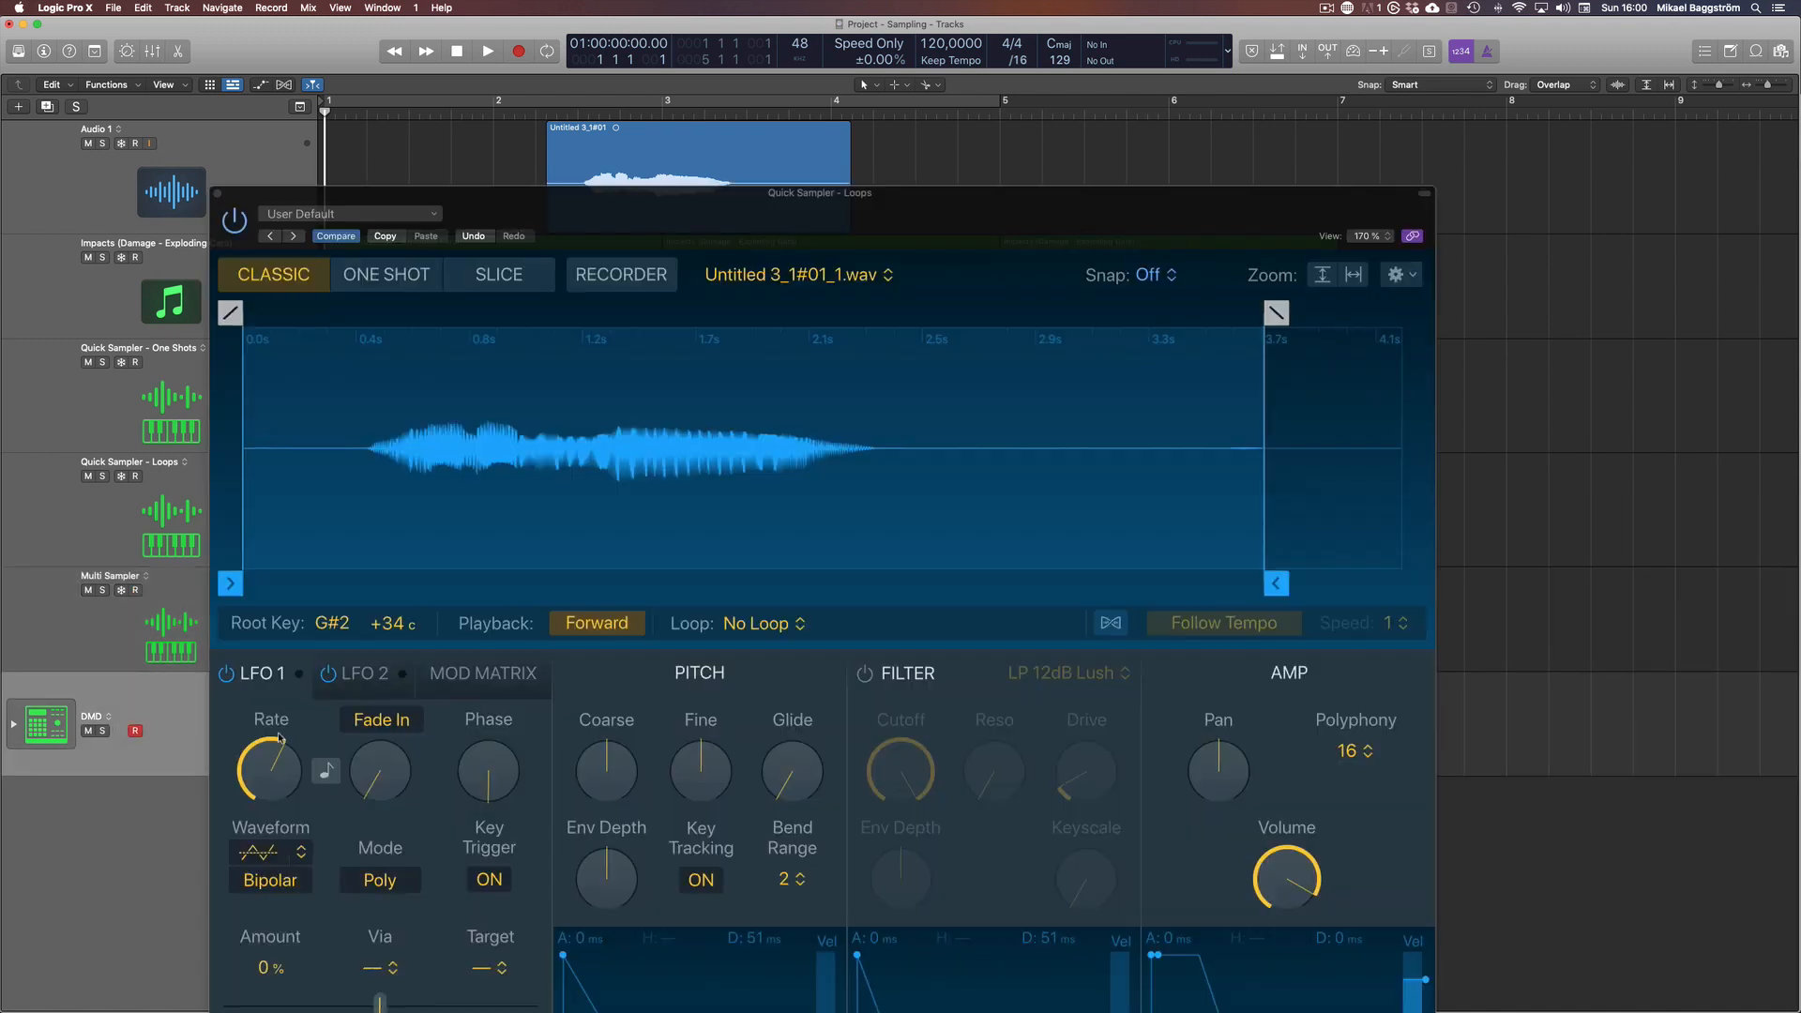
key(v)
key(v)
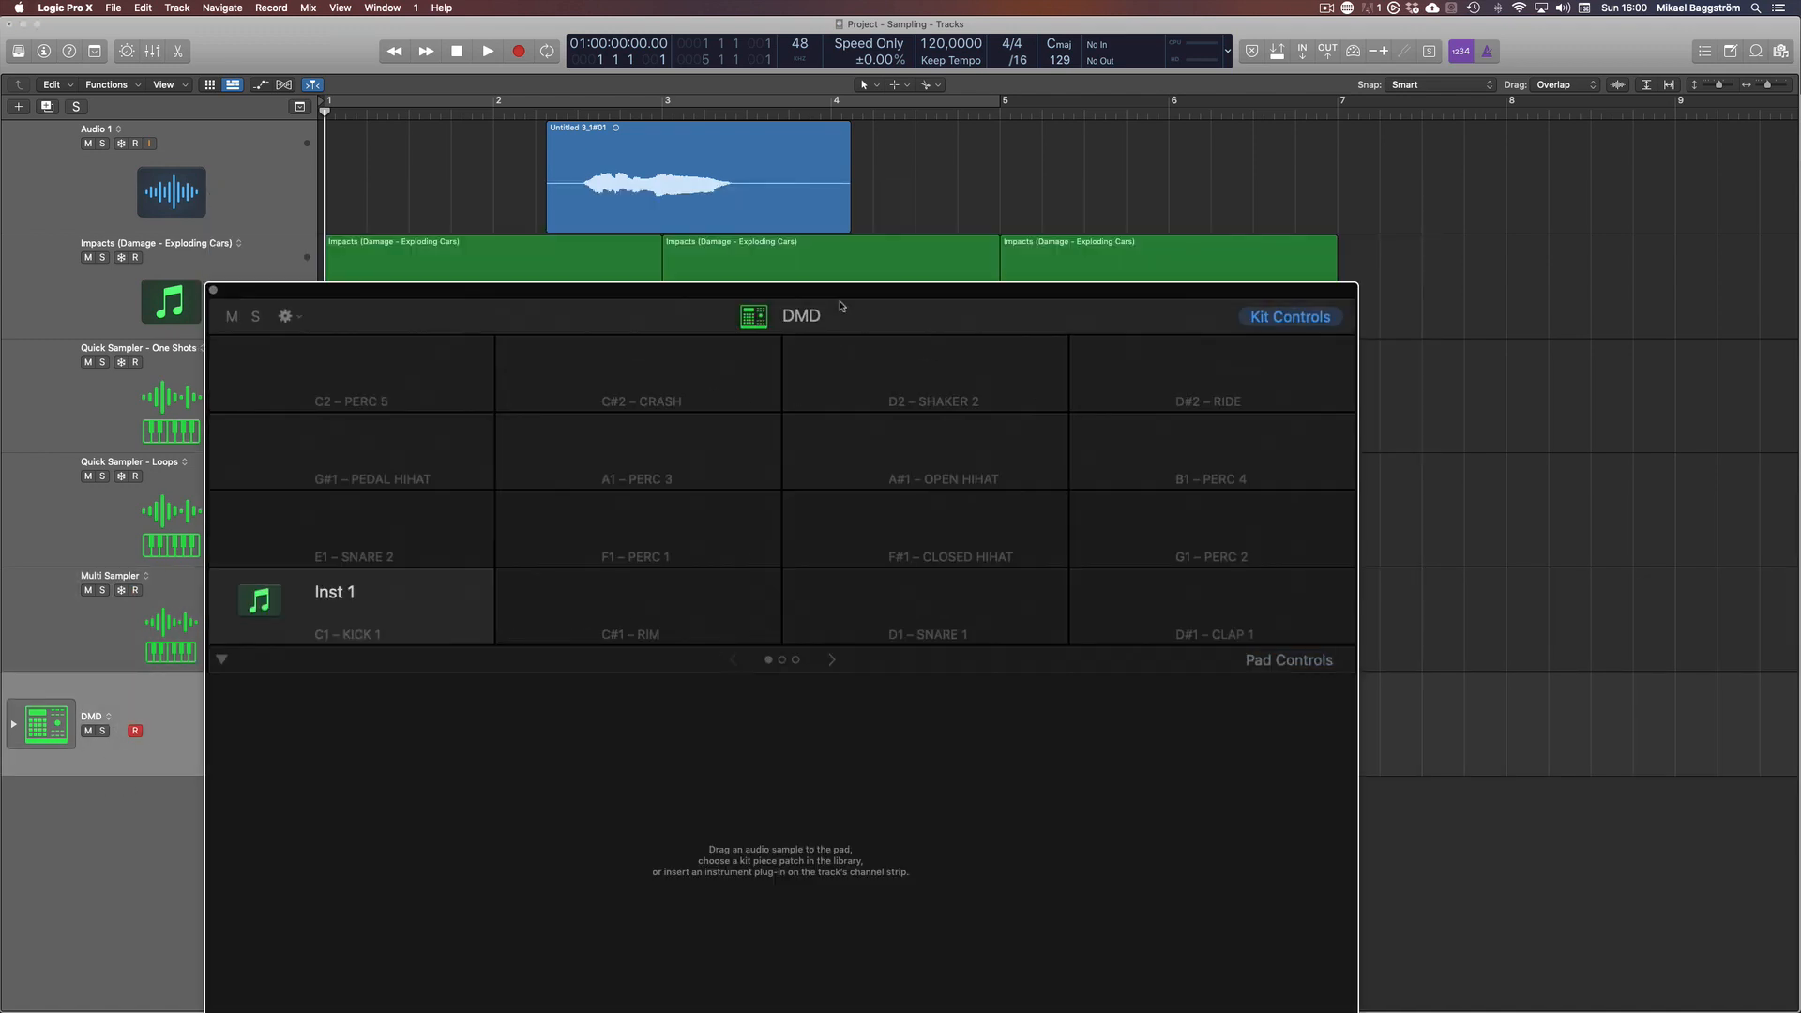
key(i)
drag(874, 297, 887, 145)
mouse_move(395, 466)
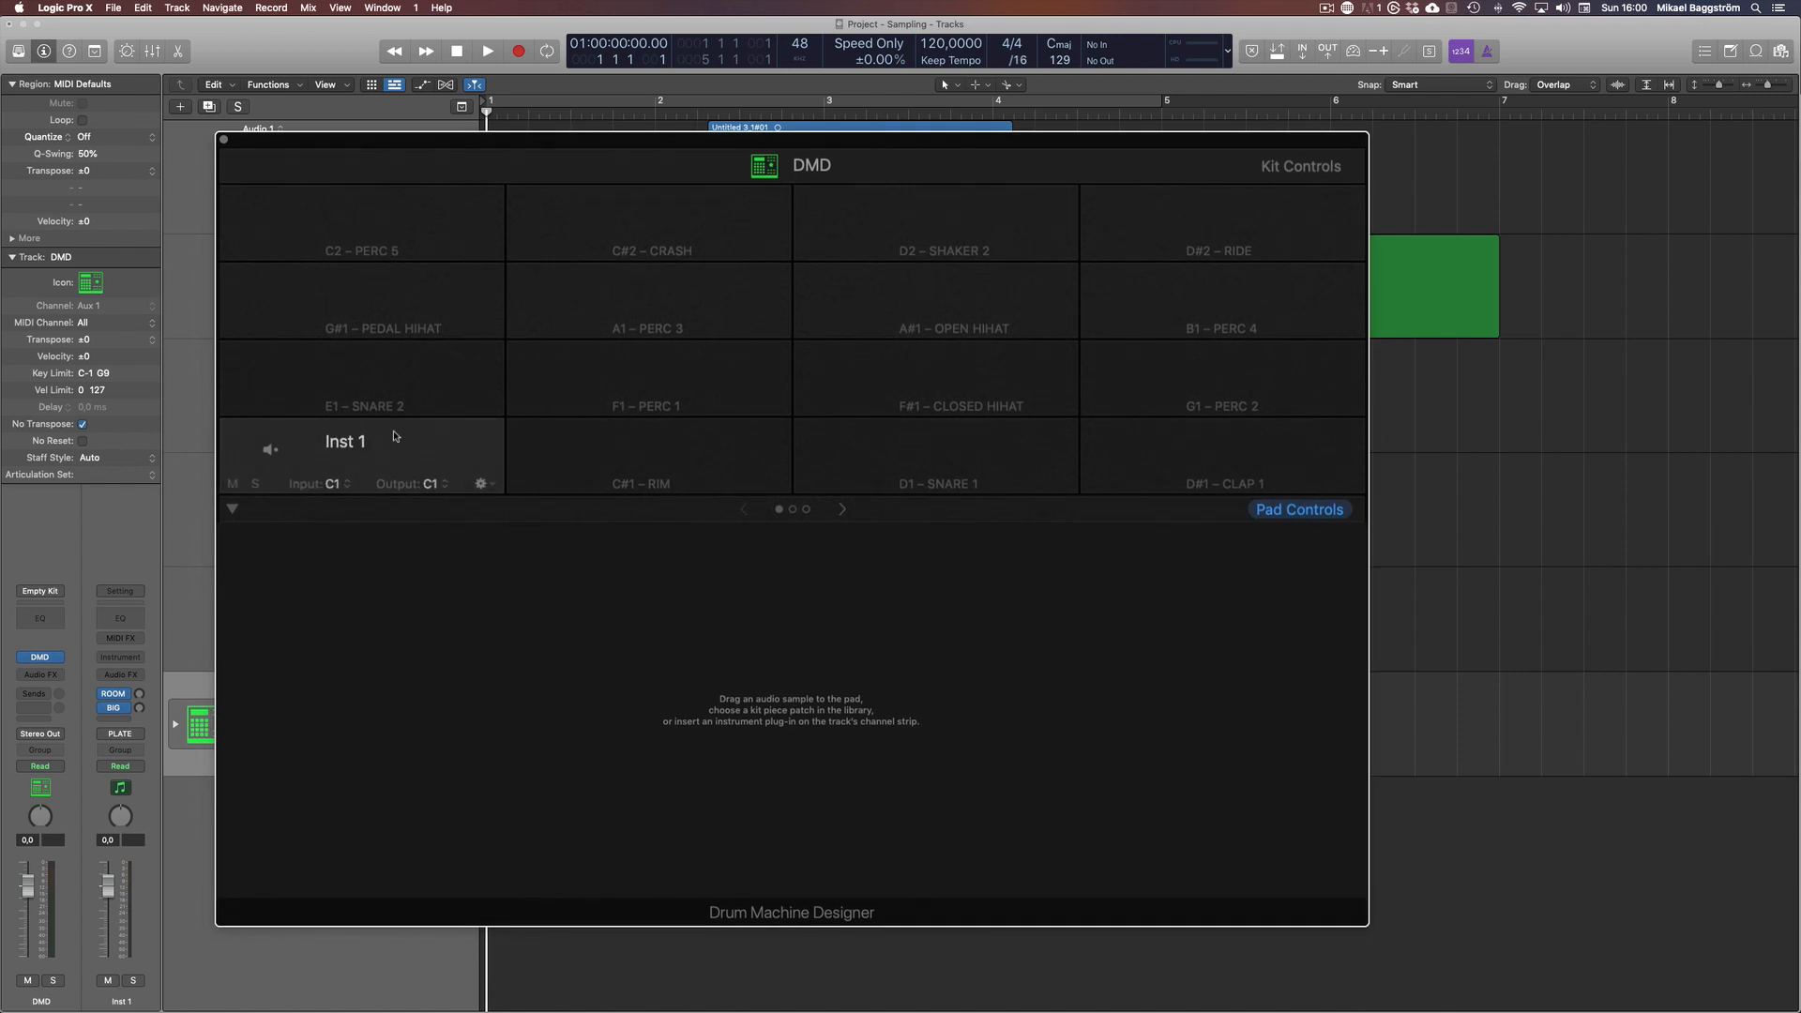
click(664, 443)
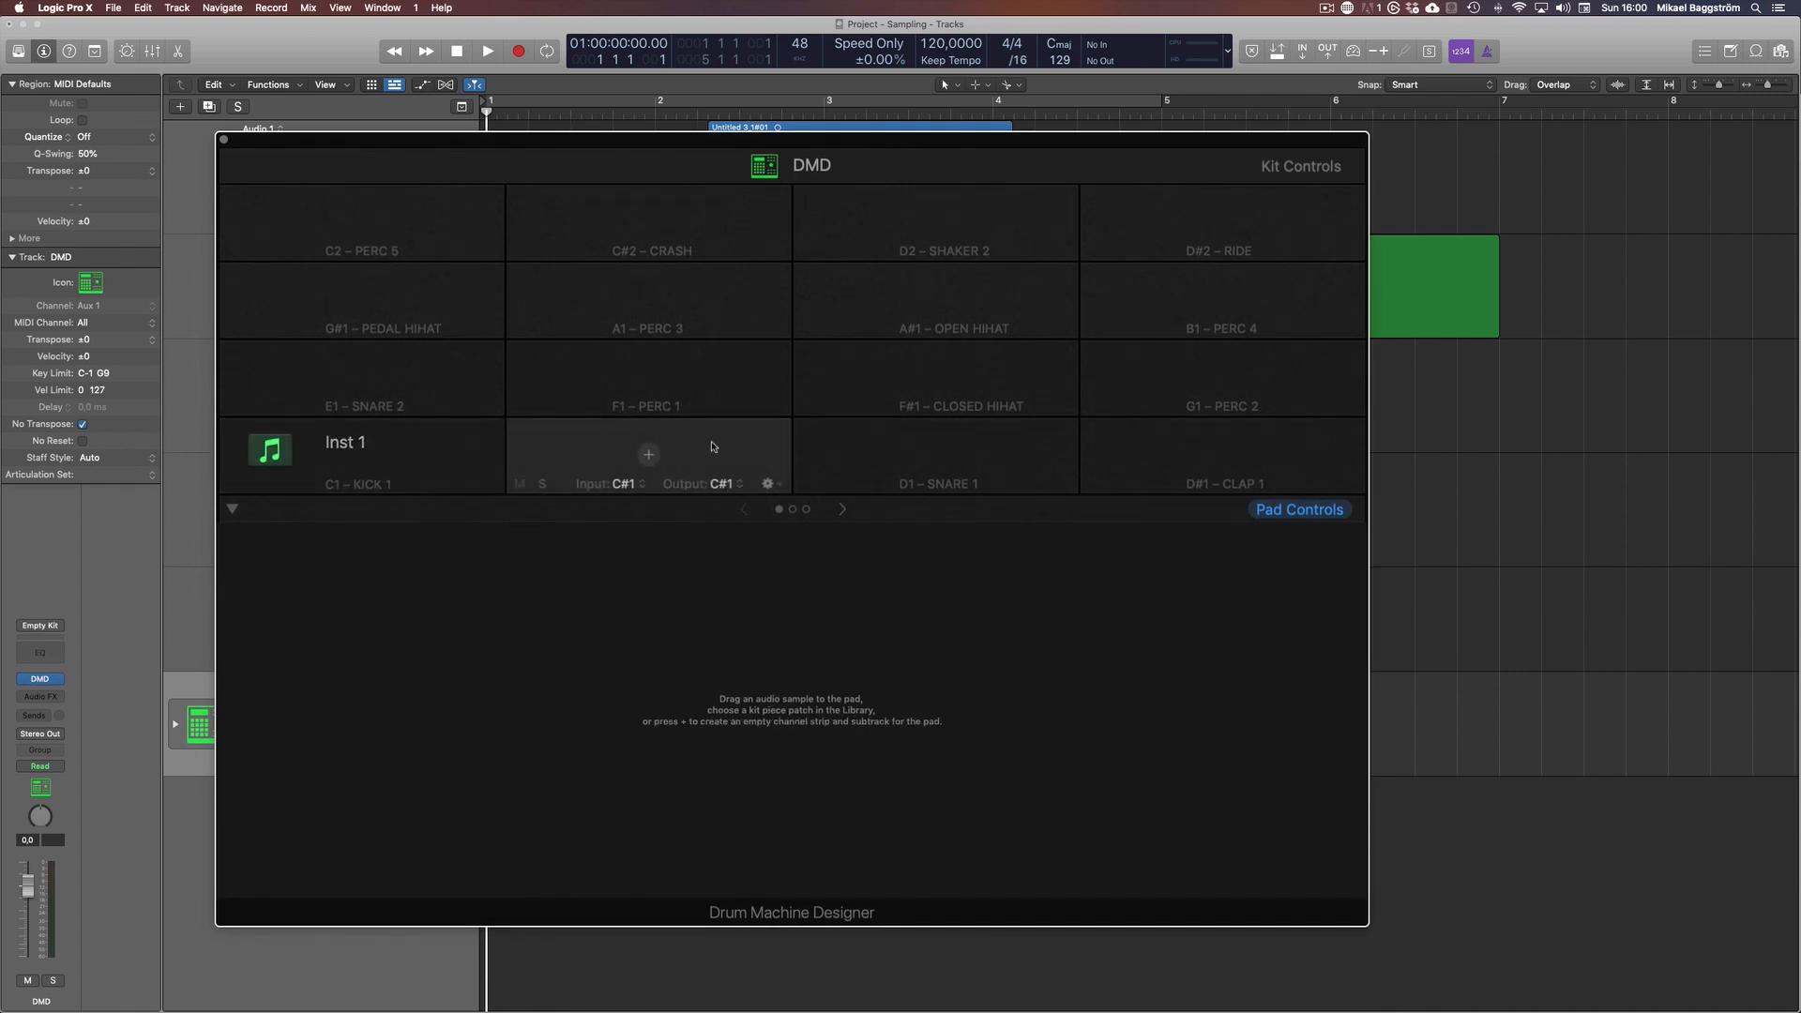
click(946, 169)
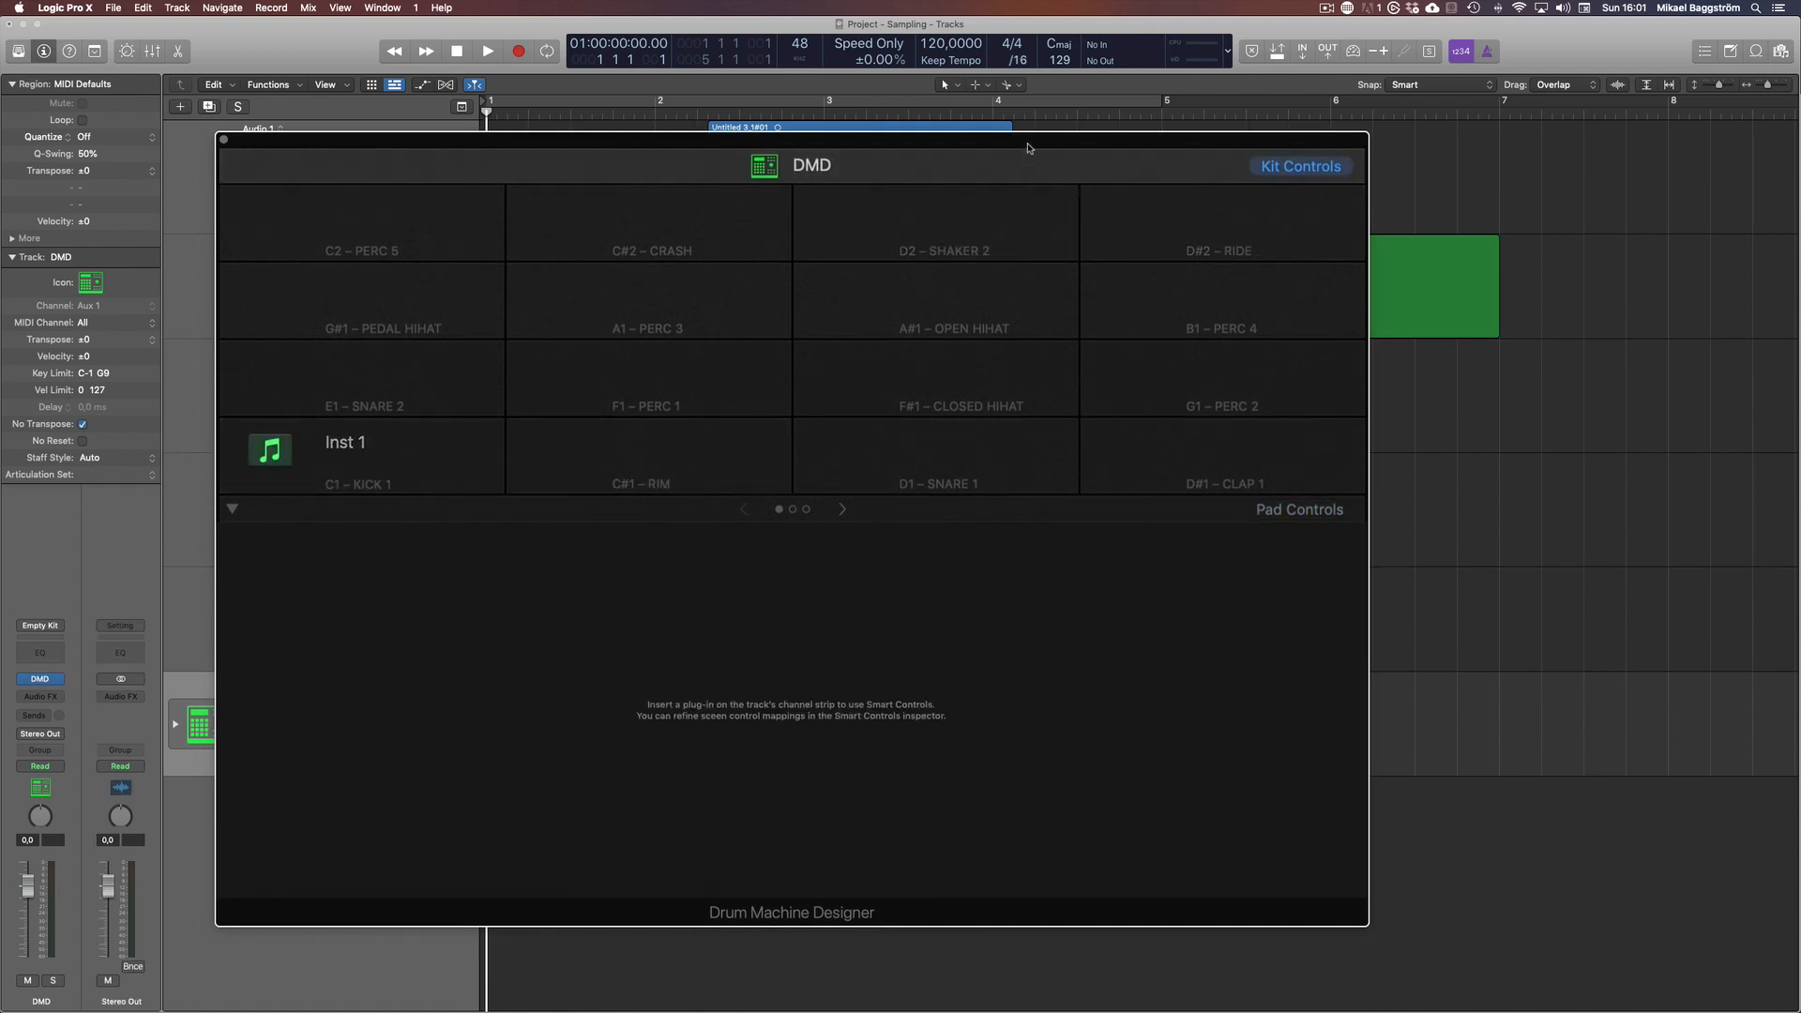
Load the Untitled 3_1#01 audio region onto the C#1 Rim pad of Drum Machine Designer
drag(1027, 148, 1235, 252)
drag(826, 188, 858, 561)
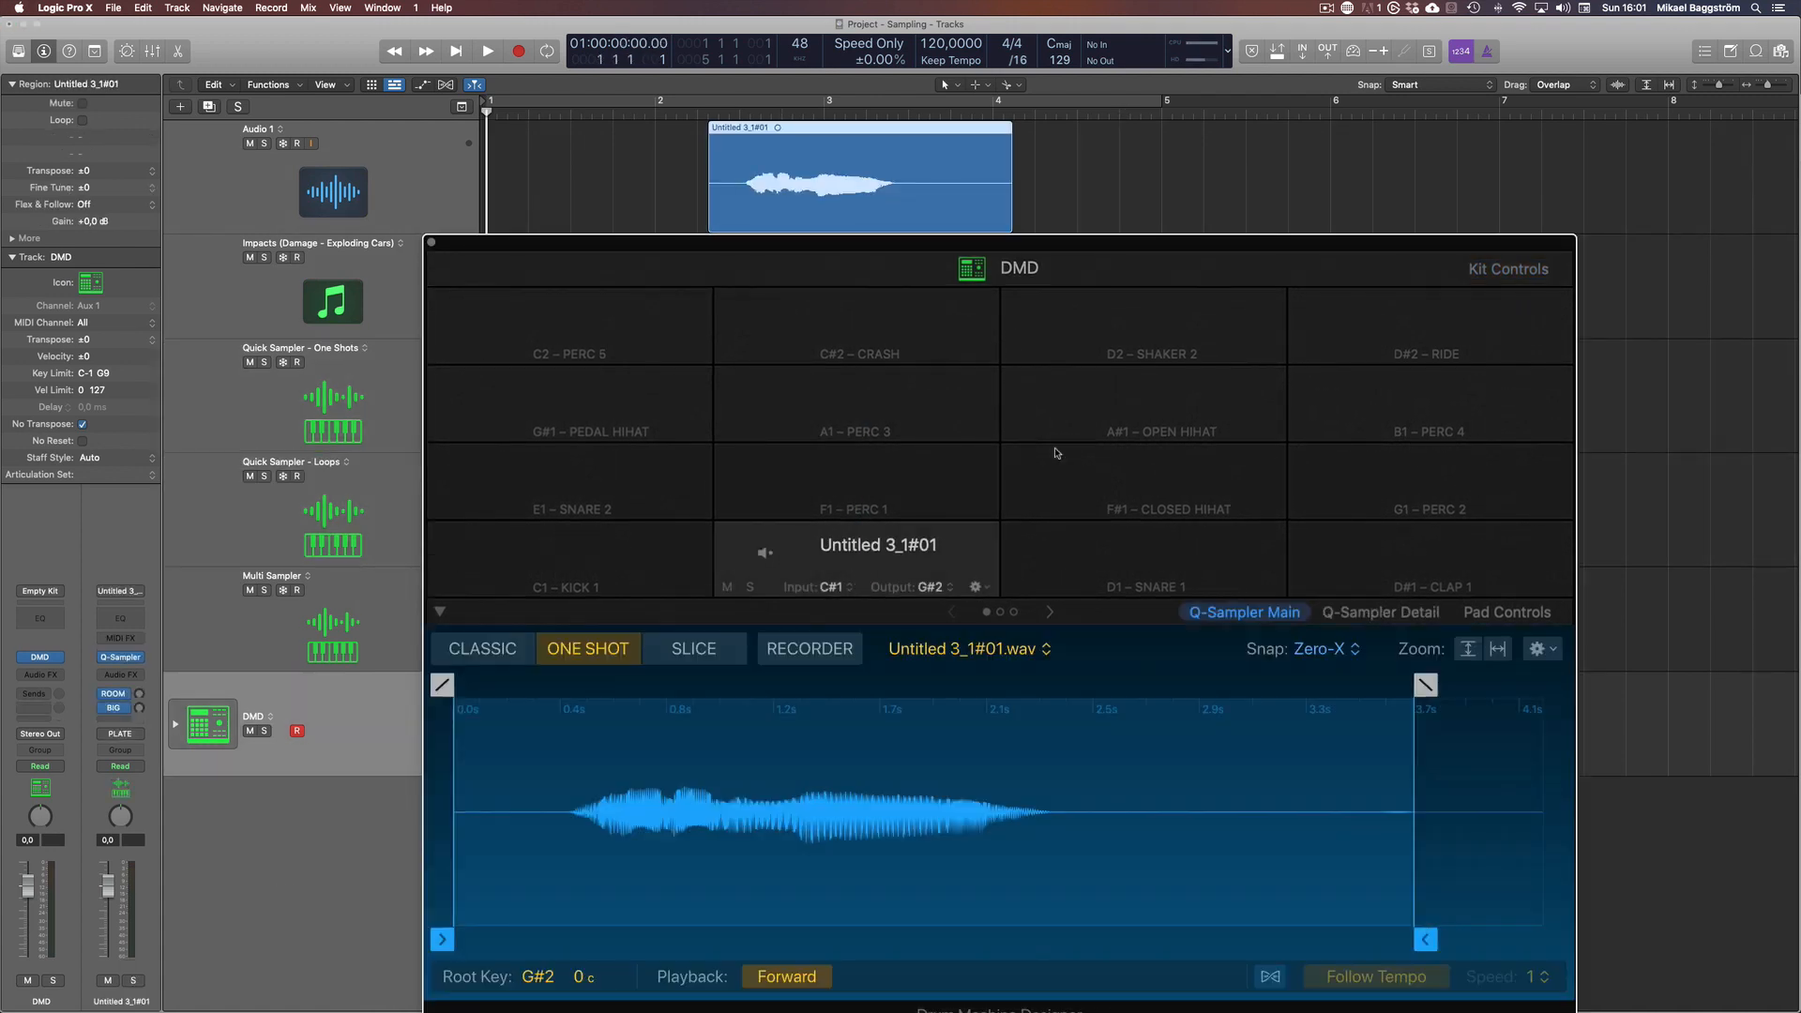
click(1117, 277)
click(873, 563)
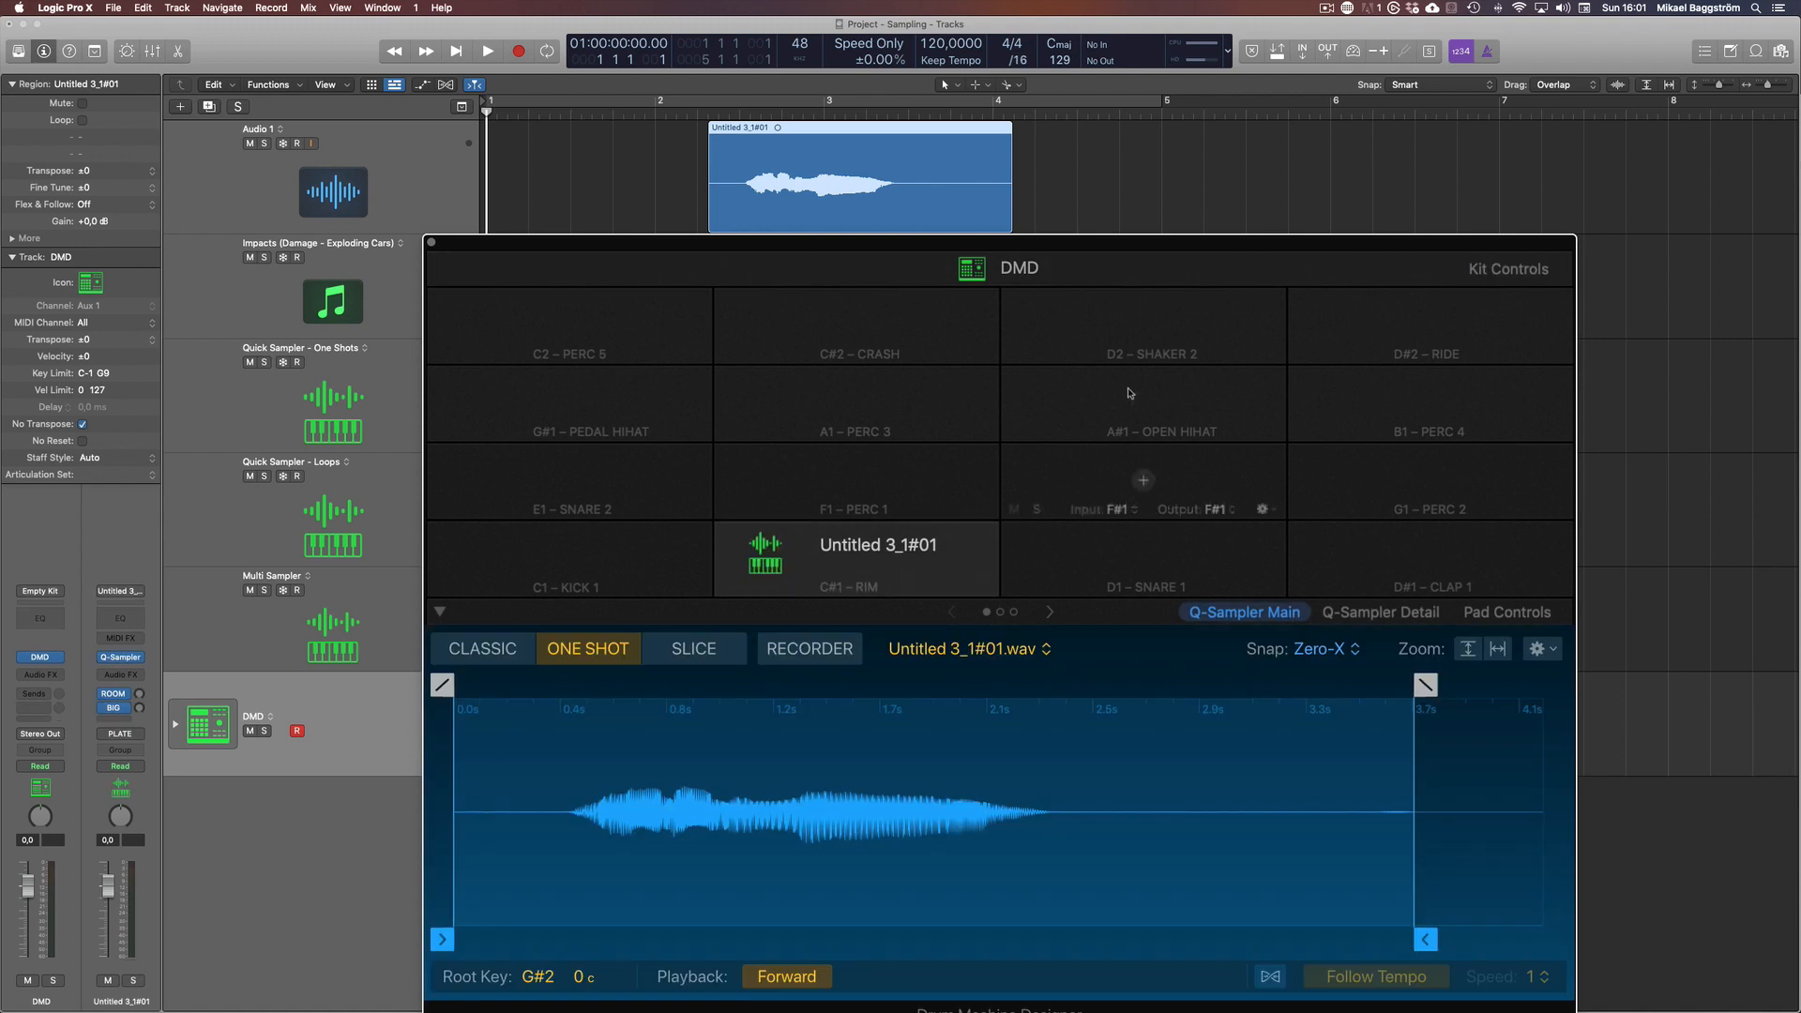
drag(1202, 243, 1150, 111)
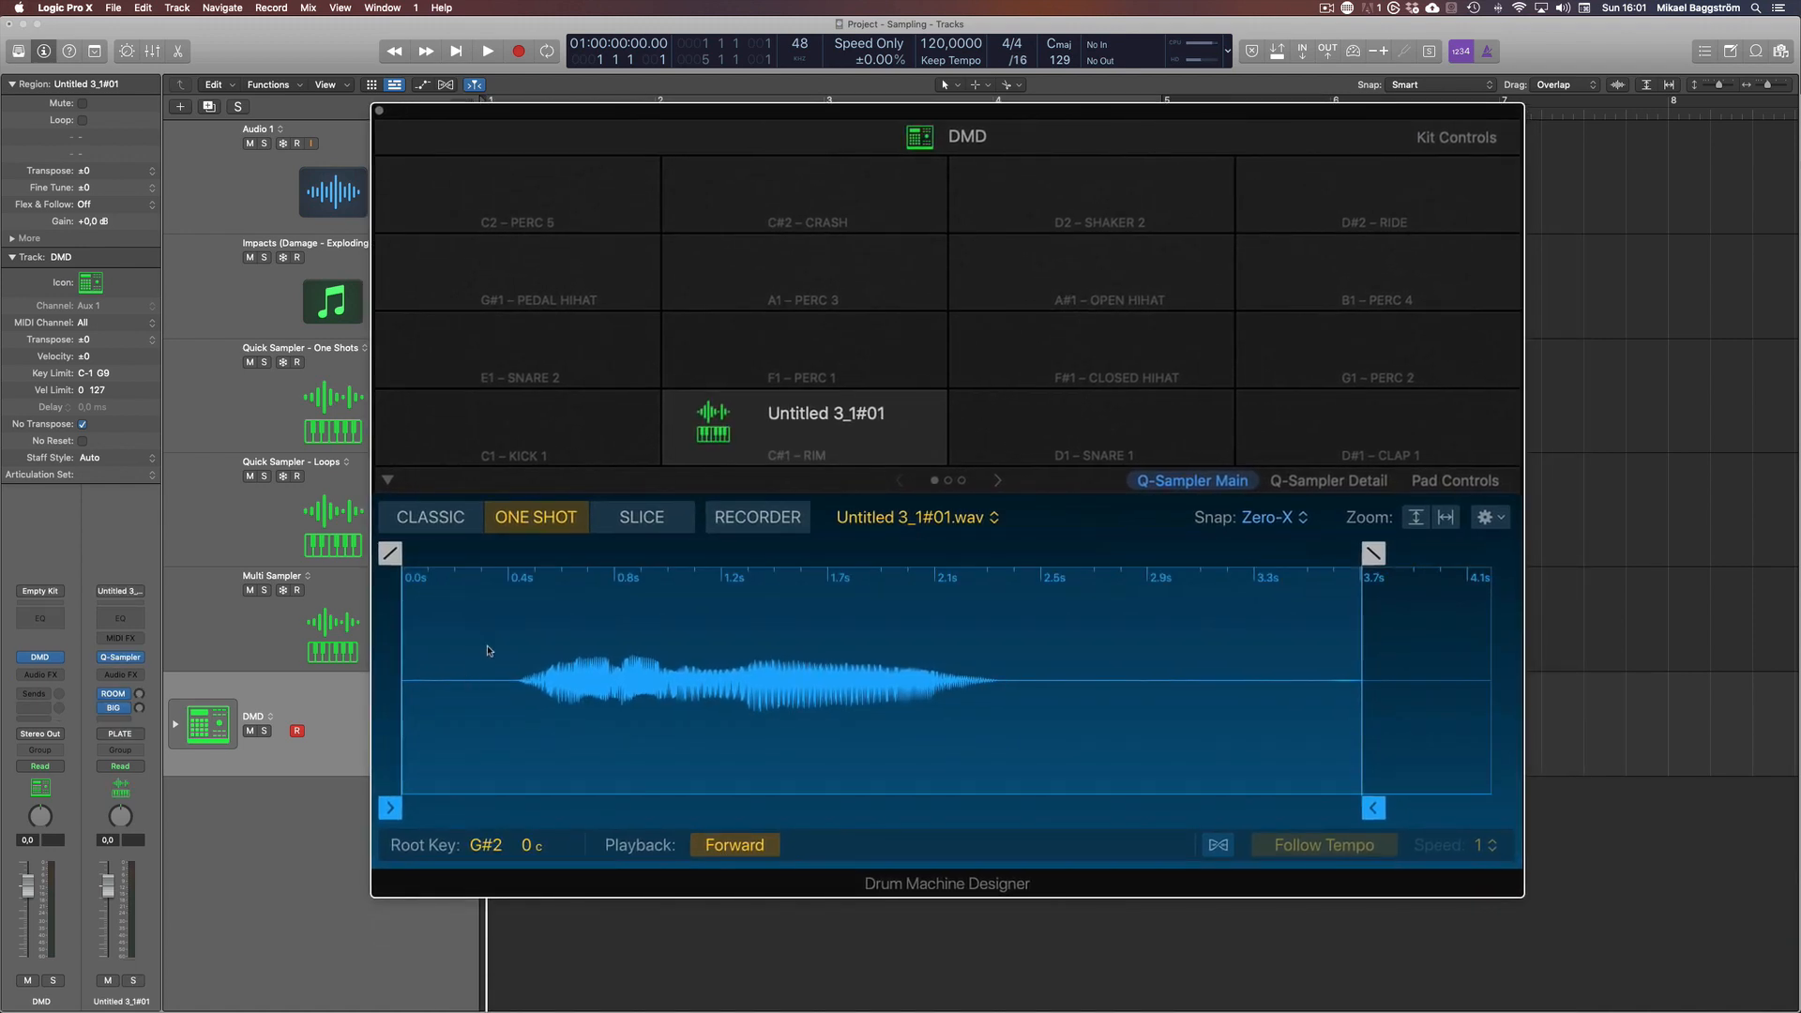
Set the C#1 pad's sample start to about 0.44 s and check the neighbouring C1 pad
drag(415, 689, 519, 707)
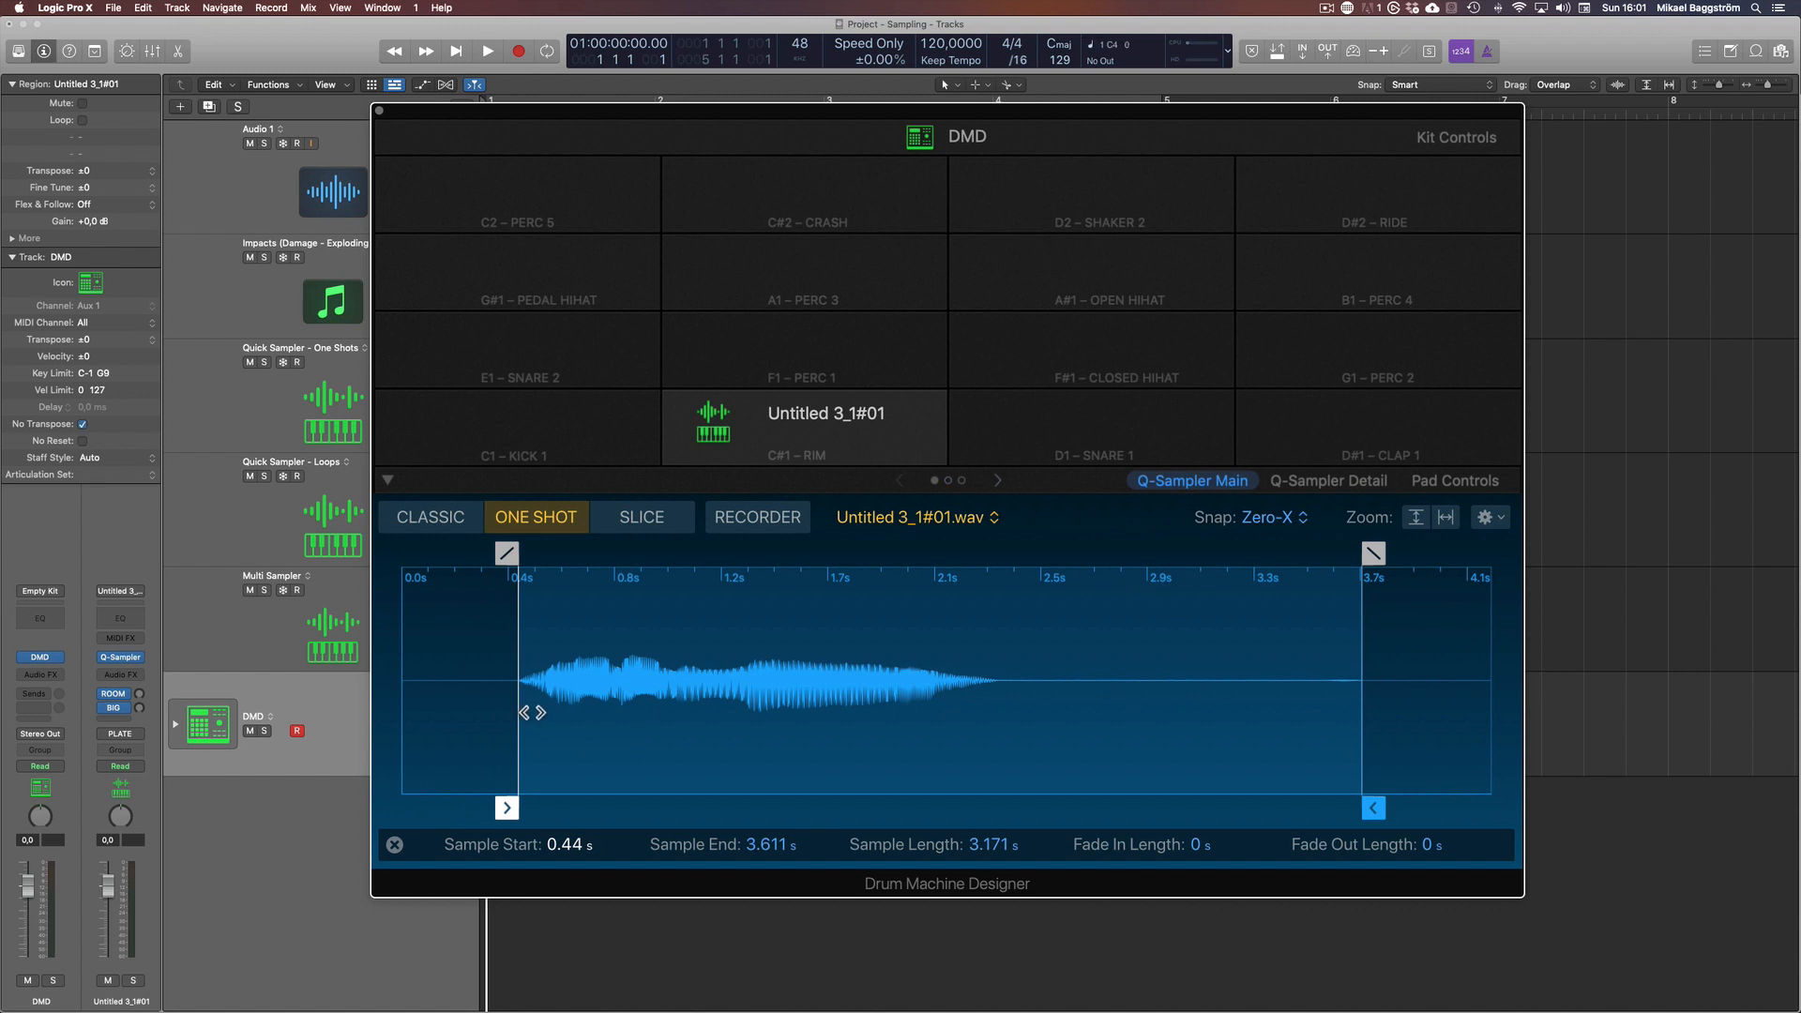
mouse_move(593, 436)
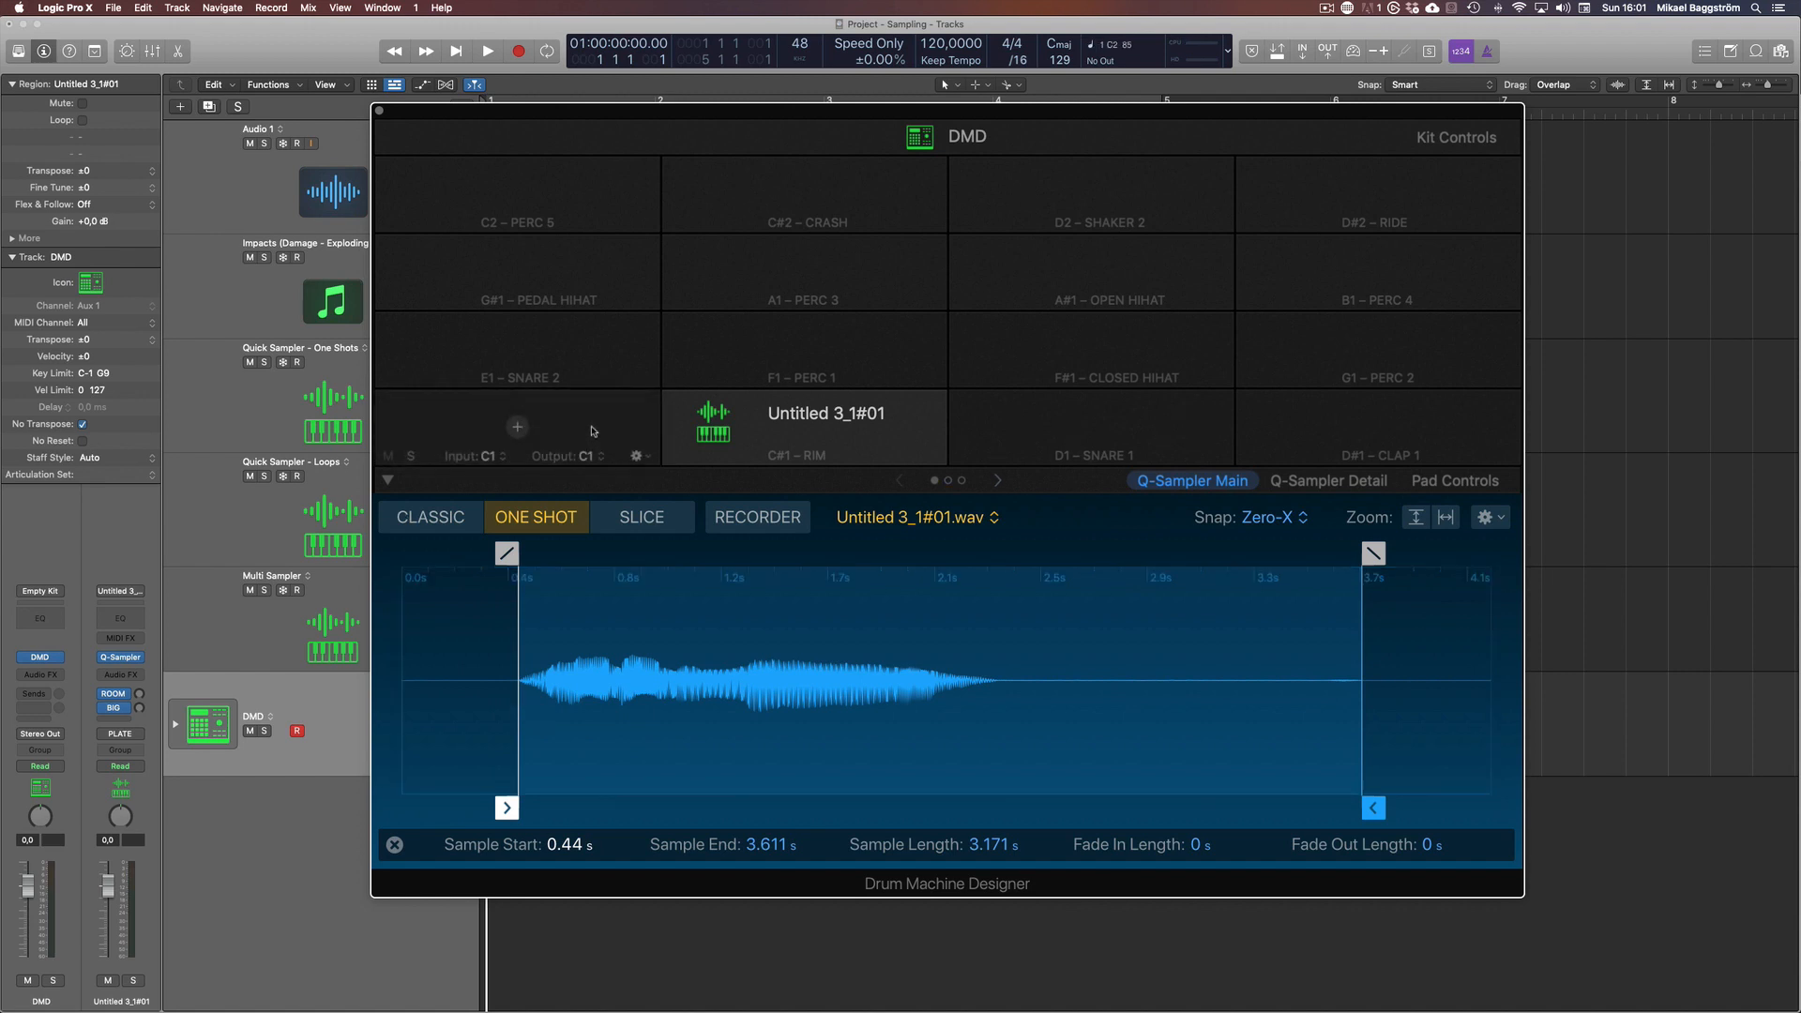
click(577, 434)
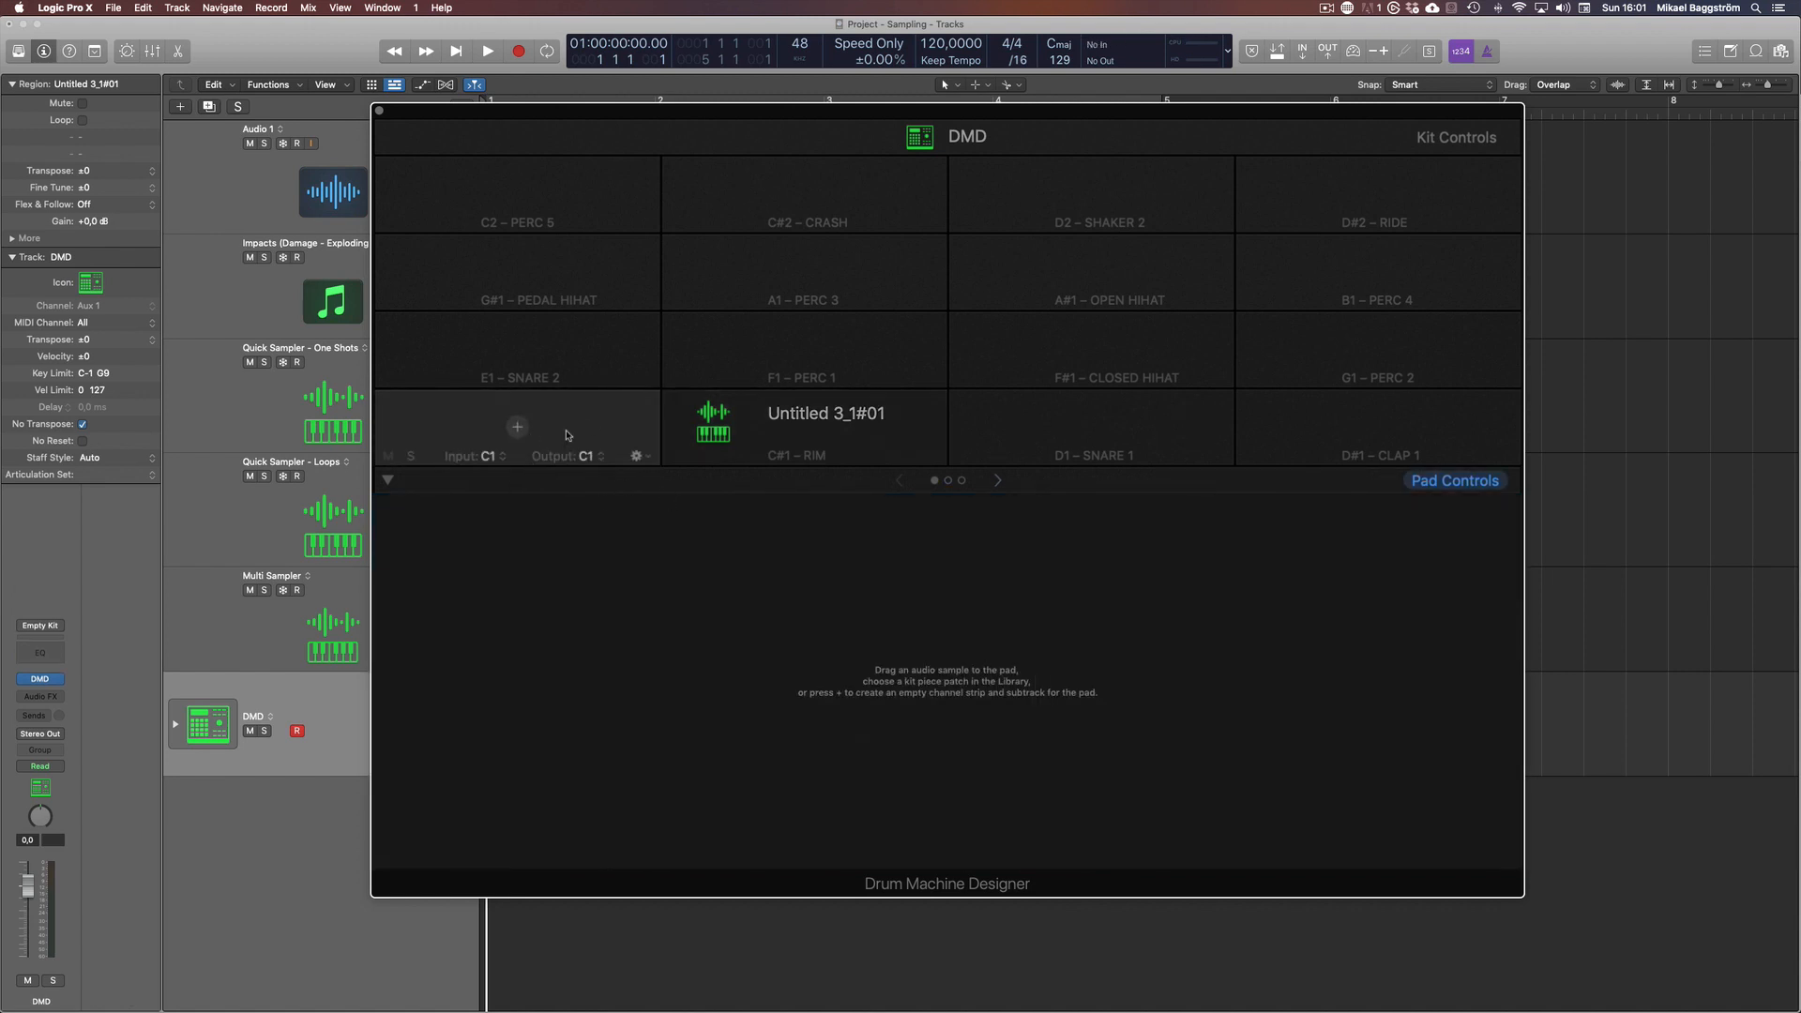
click(825, 433)
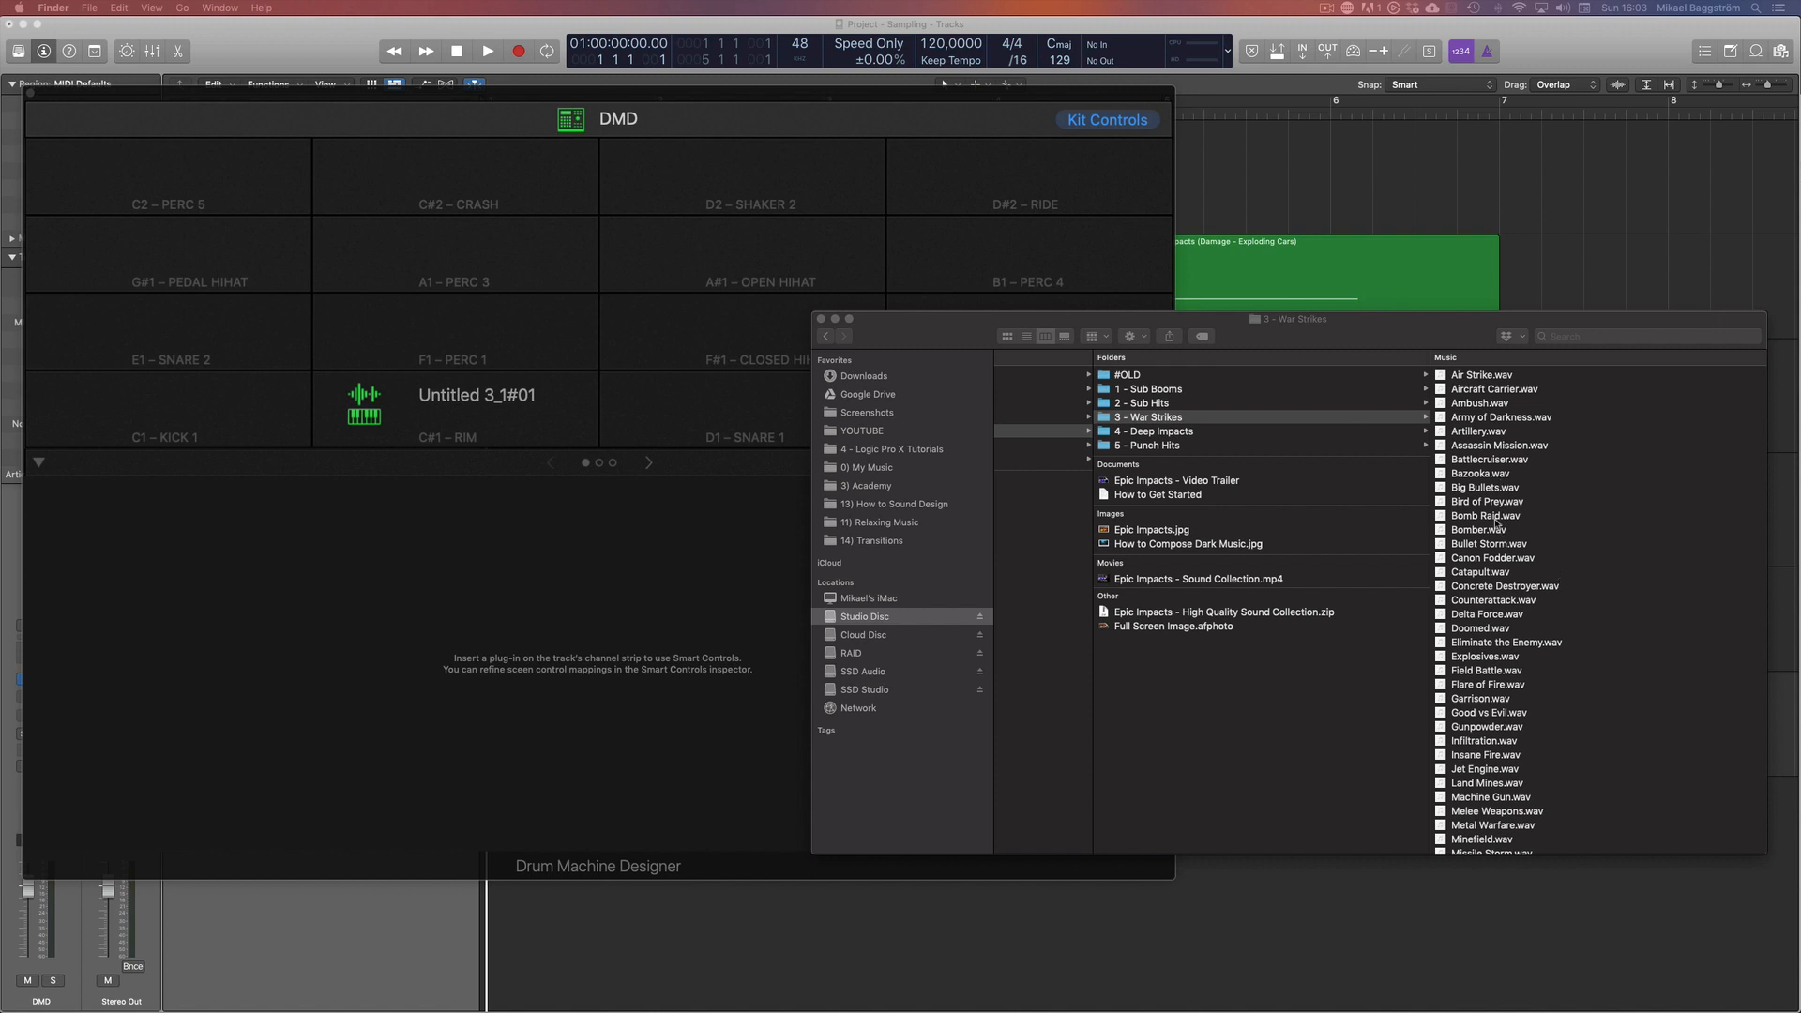
Load Bomb Raid.wav from the 3 - War Strikes folder in Finder onto the D1 Snare 1 pad and close Drum Machine Designer
drag(1497, 522, 673, 410)
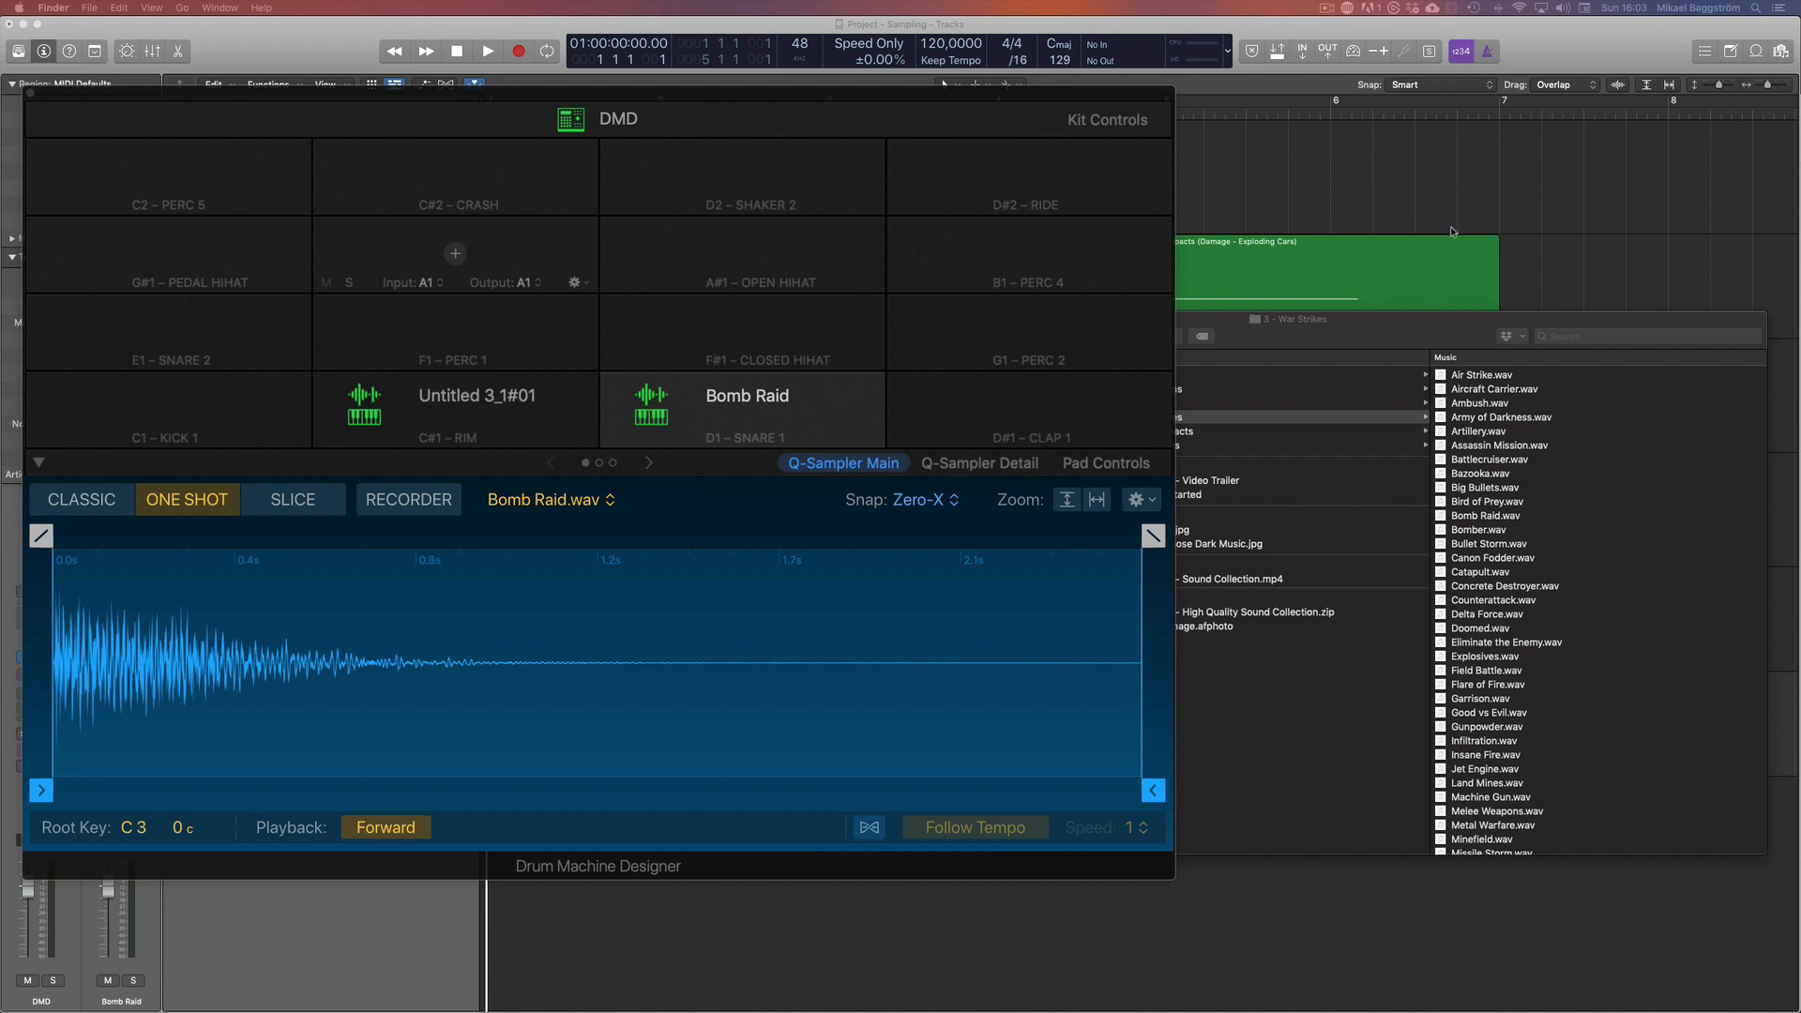
click(1450, 227)
click(32, 95)
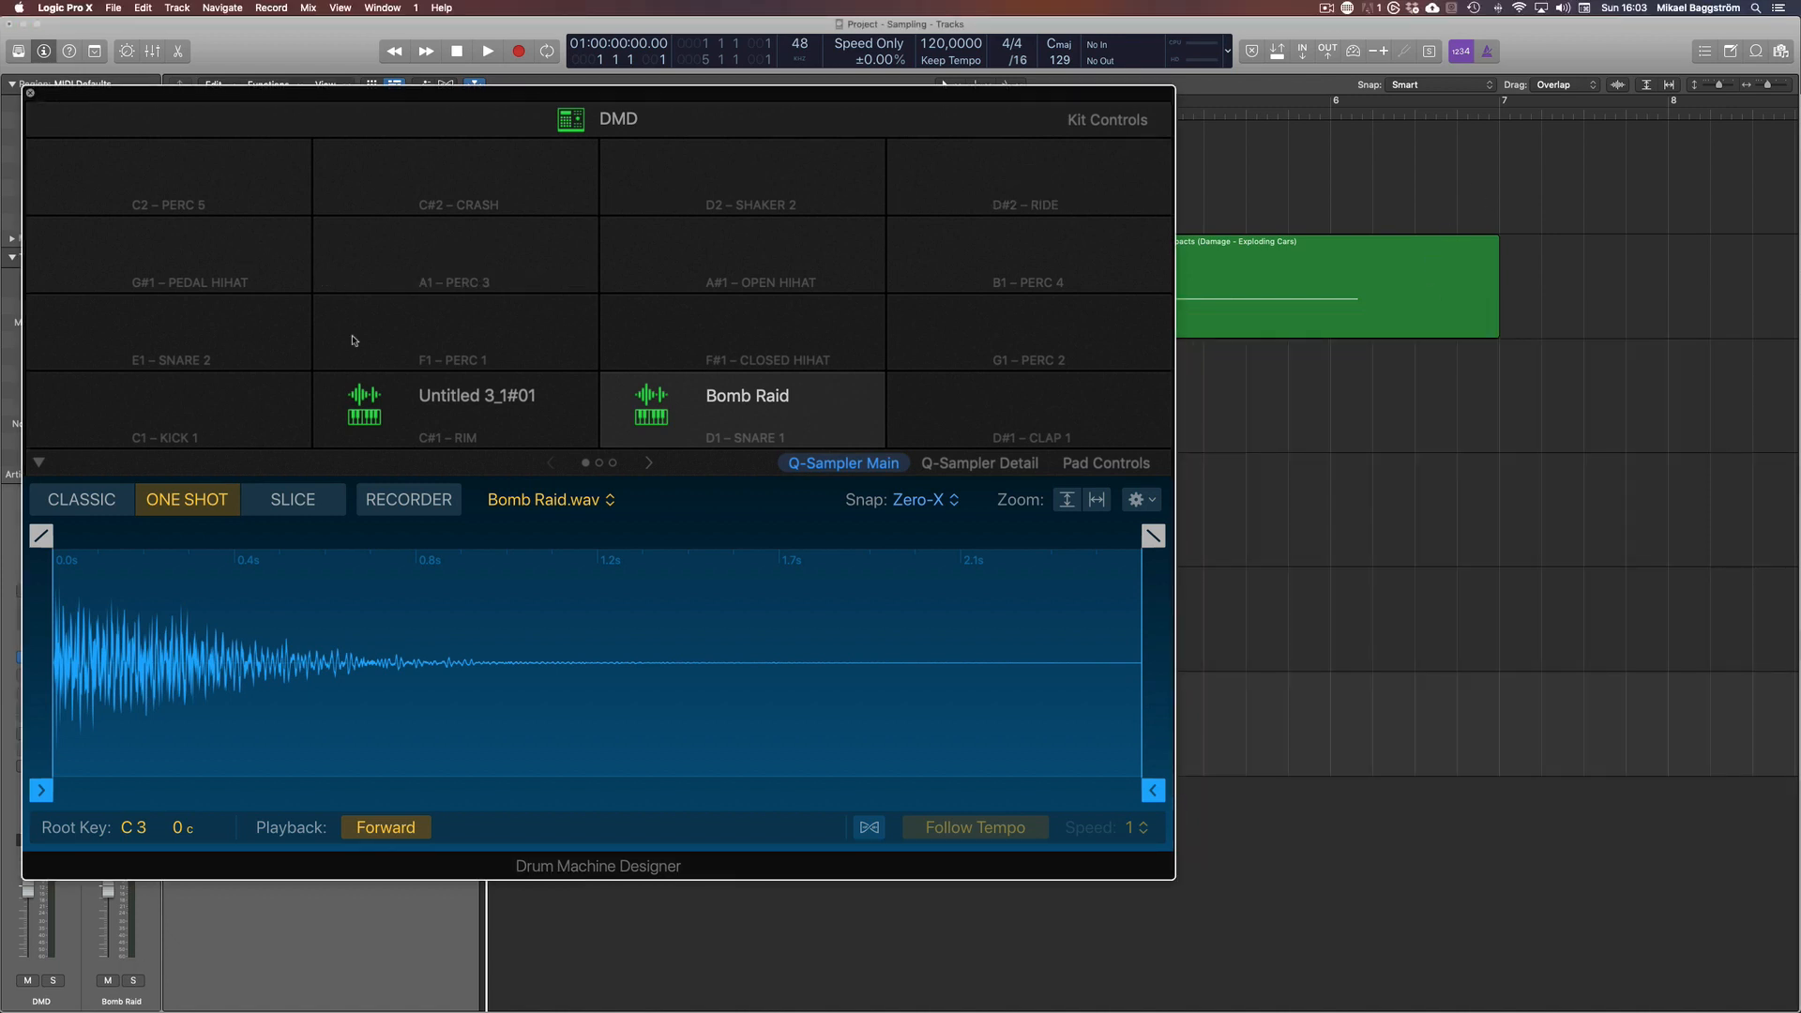
Audition Stomps - Heavy_7.wav in the Logic Pro file browser and bring it onto the Quick Sampler - One Shots track
click(414, 380)
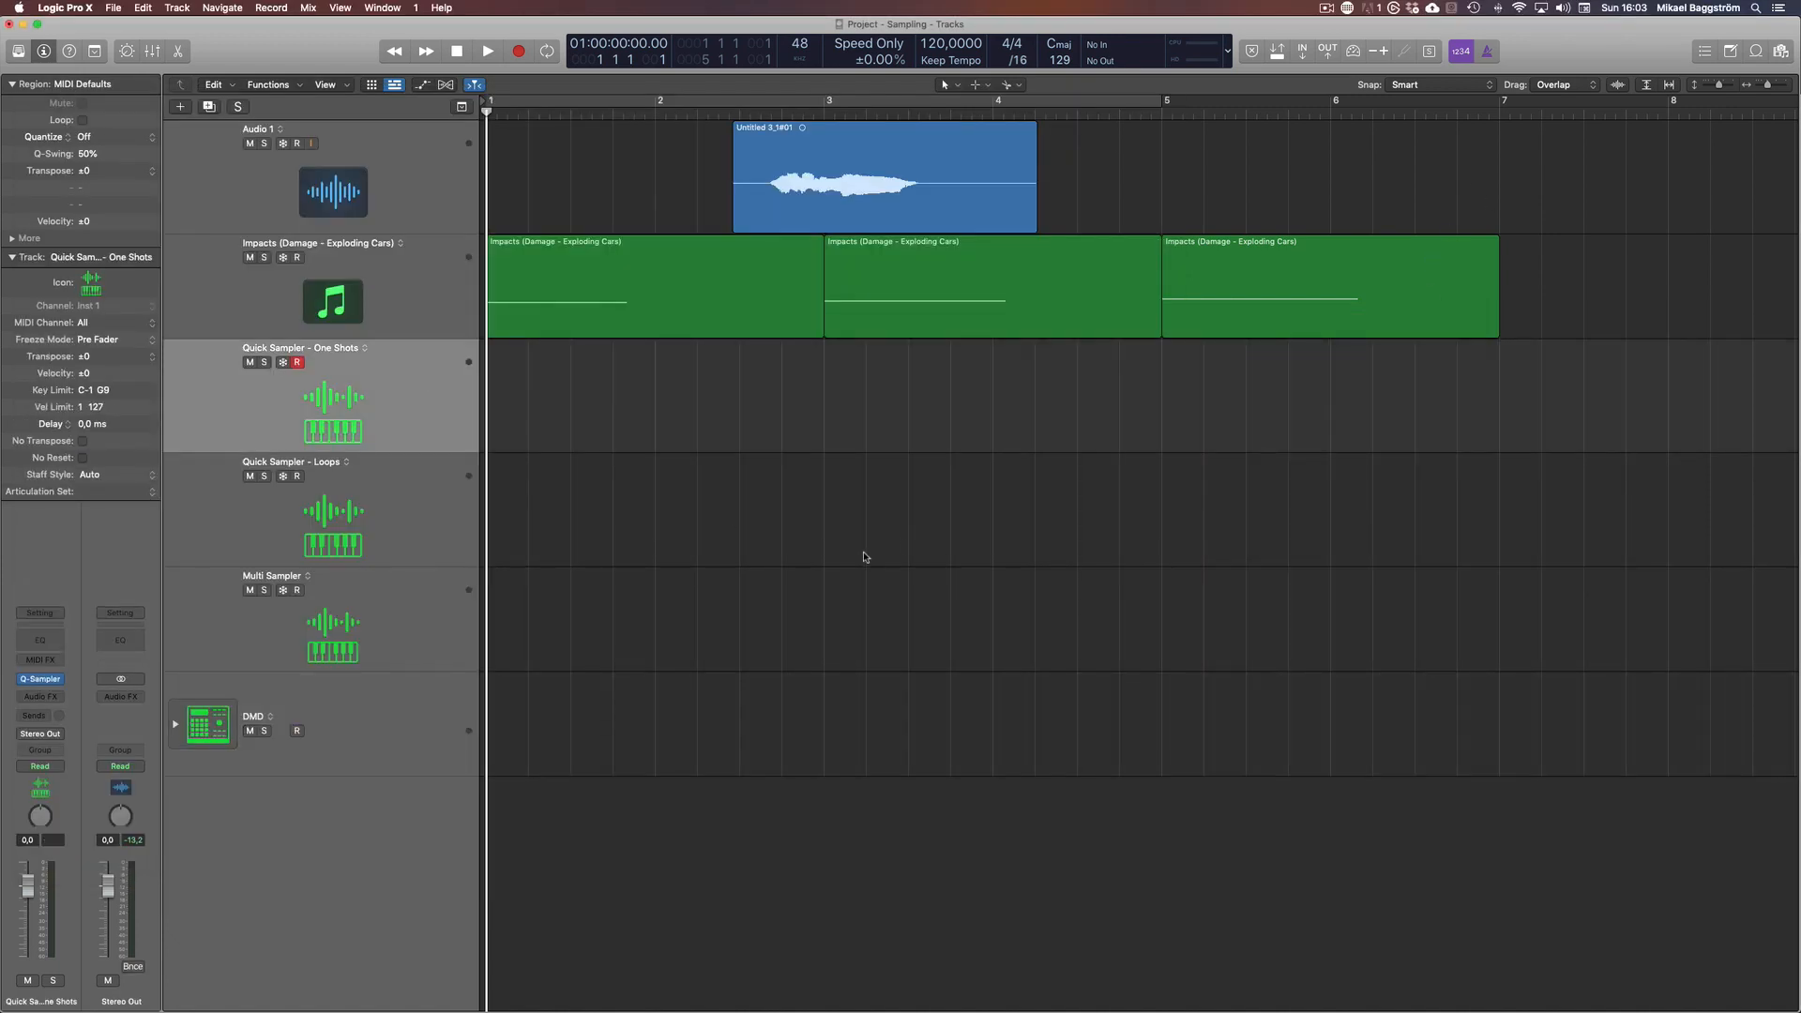
key(f)
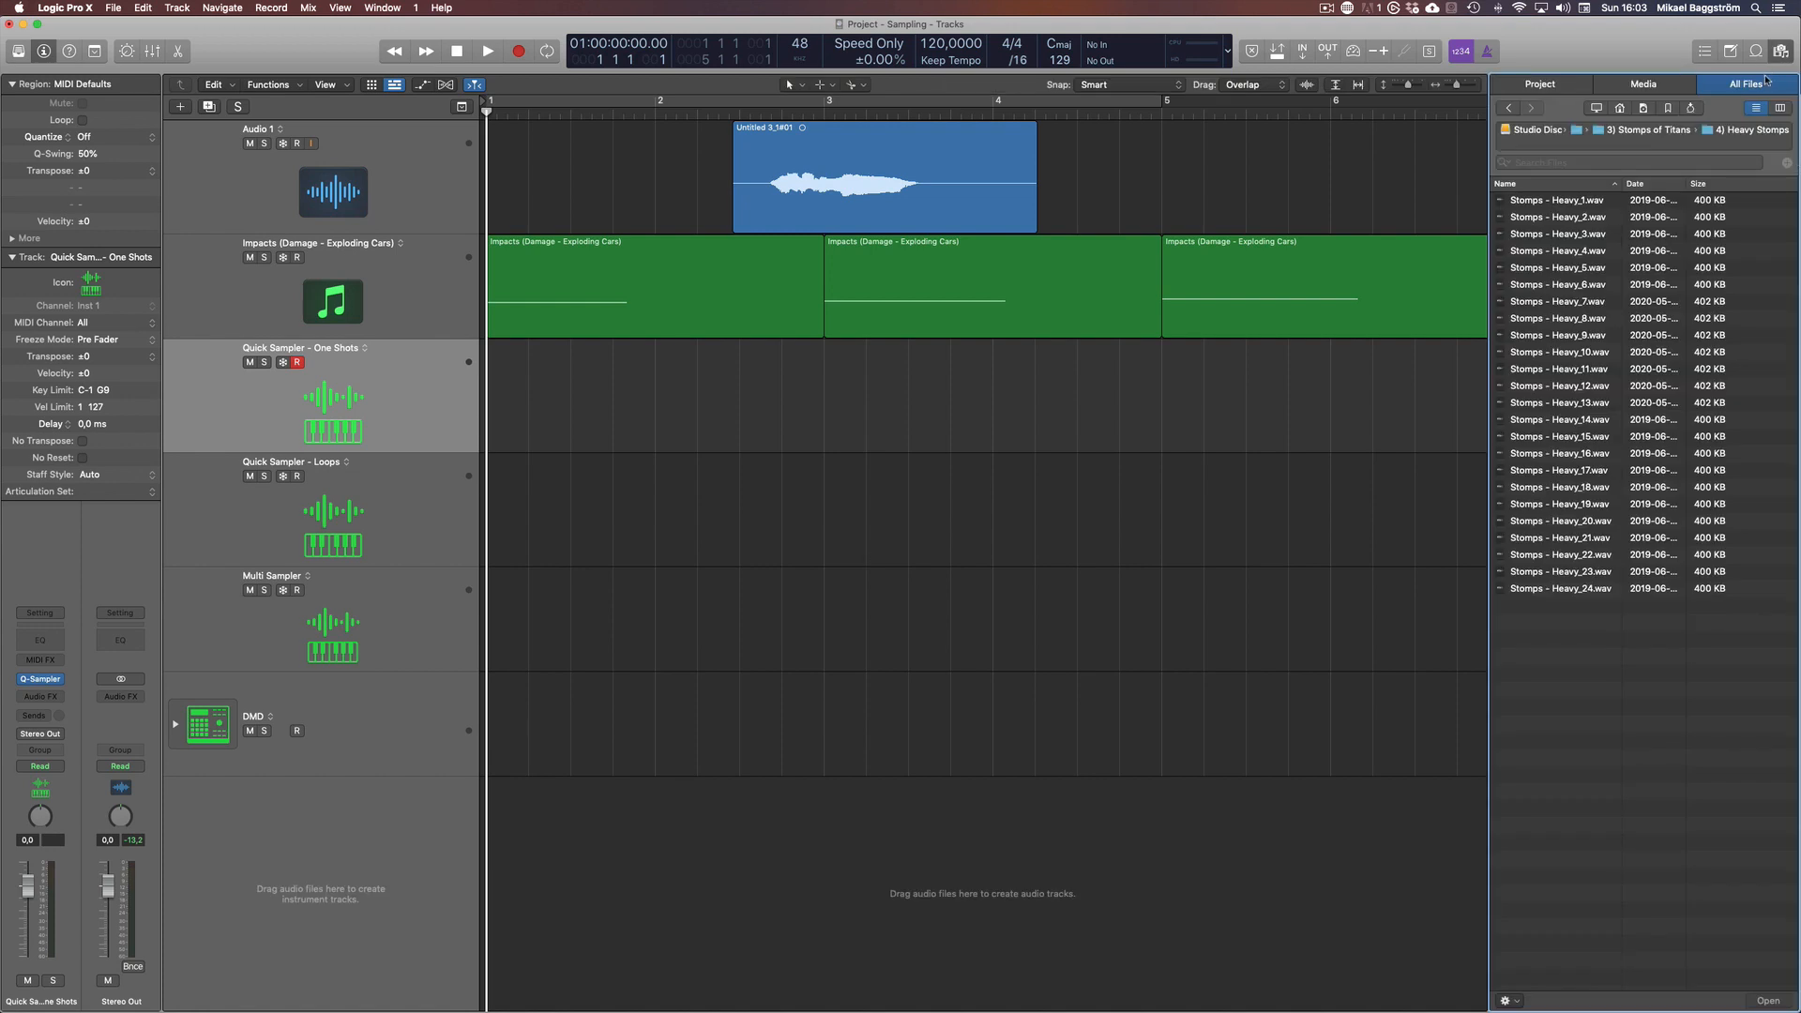
click(1553, 303)
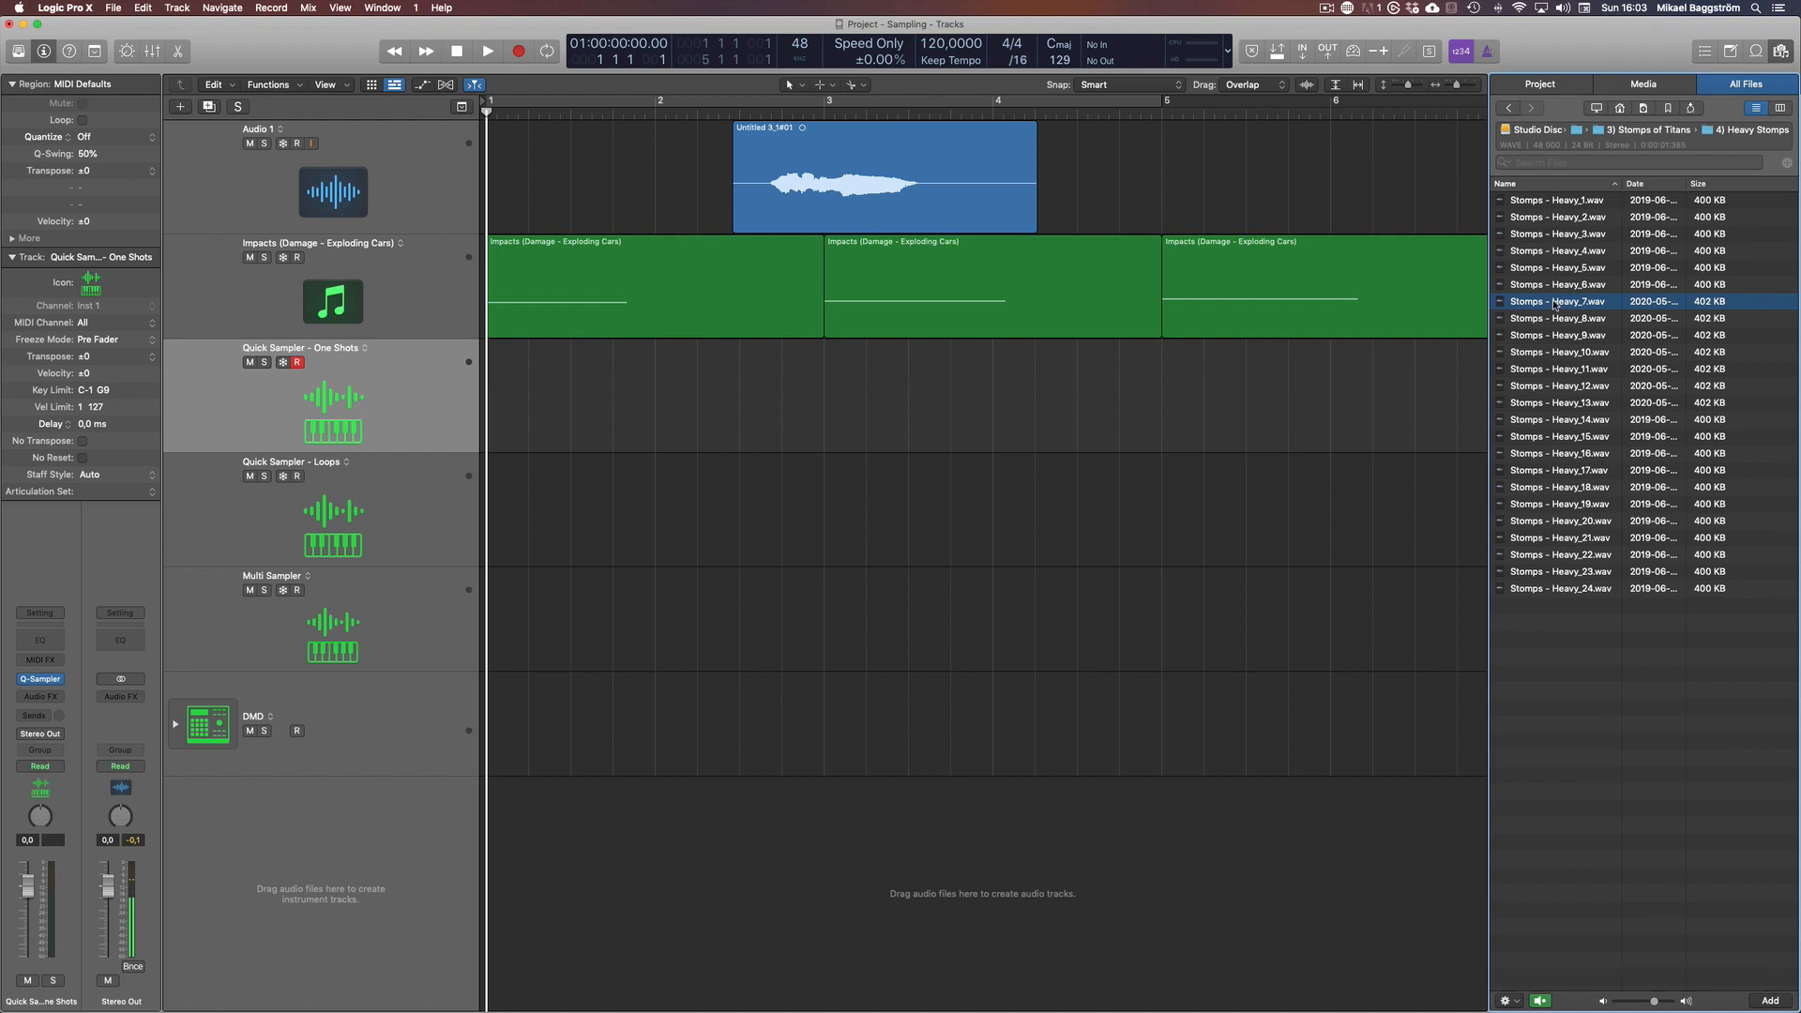
drag(1554, 304, 244, 389)
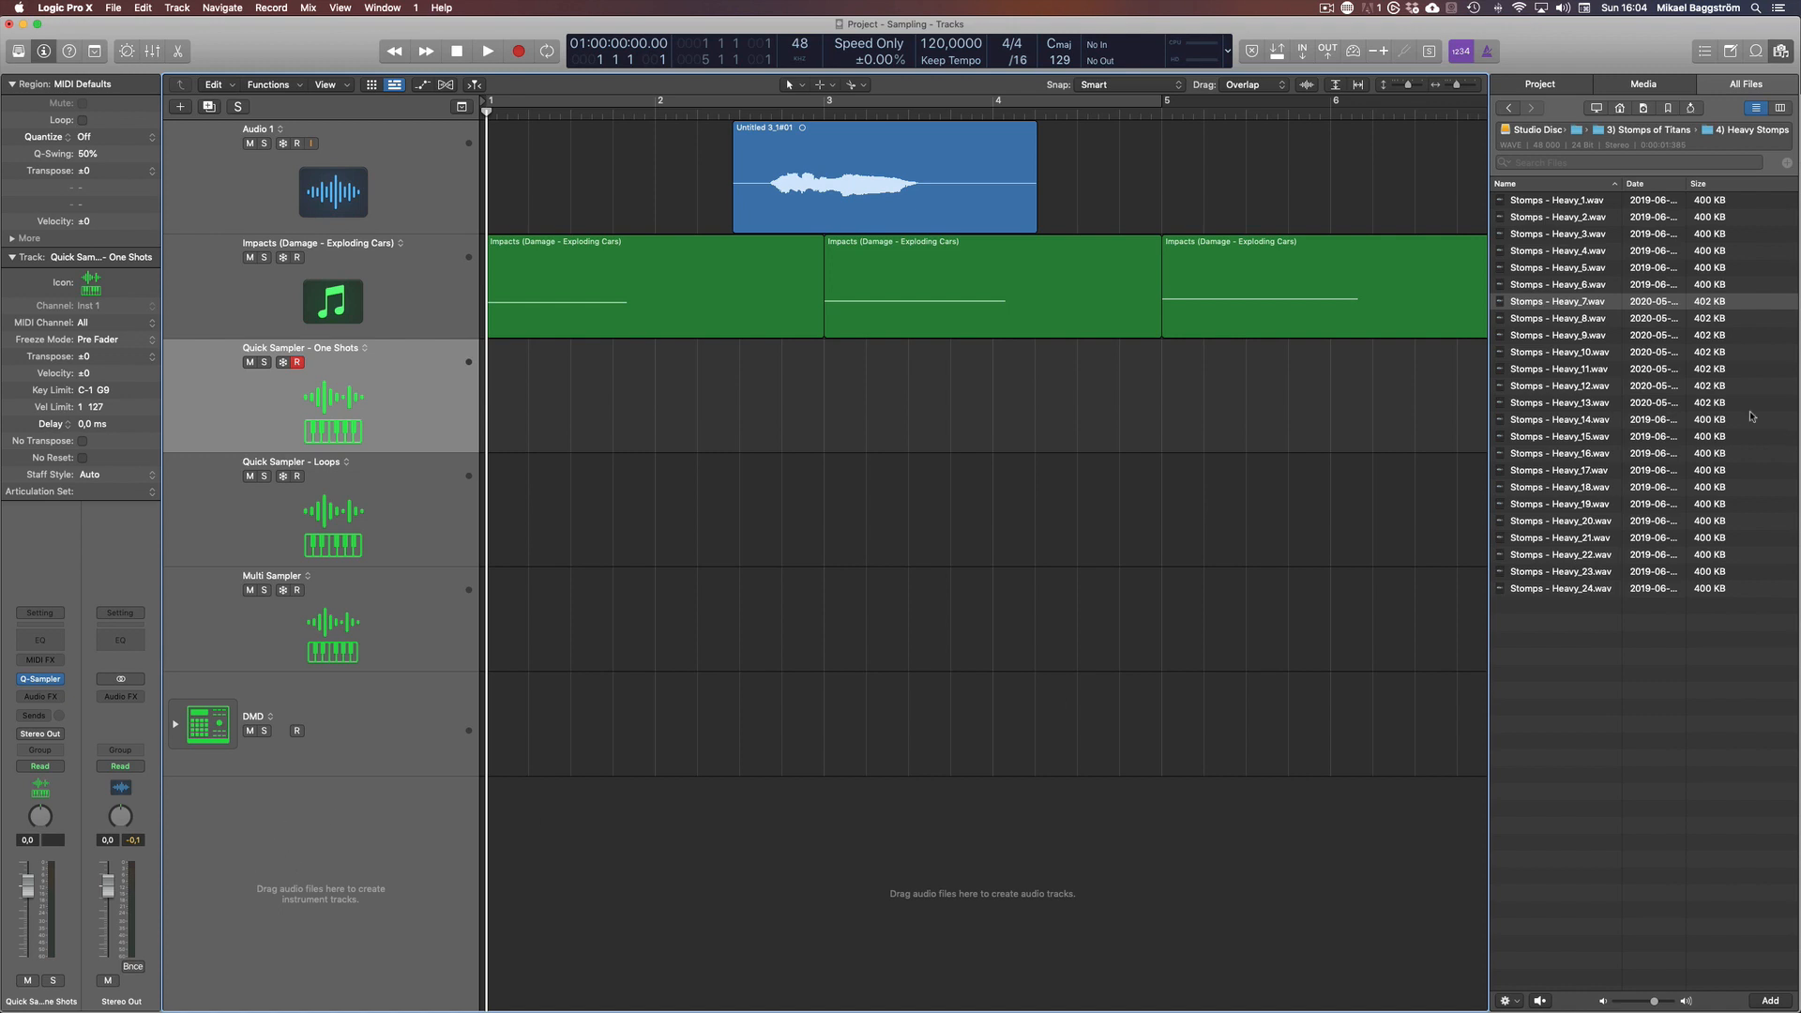
Audition Stomps - Heavy_8.wav, create a new Alchemy (Additive) track from it and close the Alchemy window after viewing it
click(1587, 316)
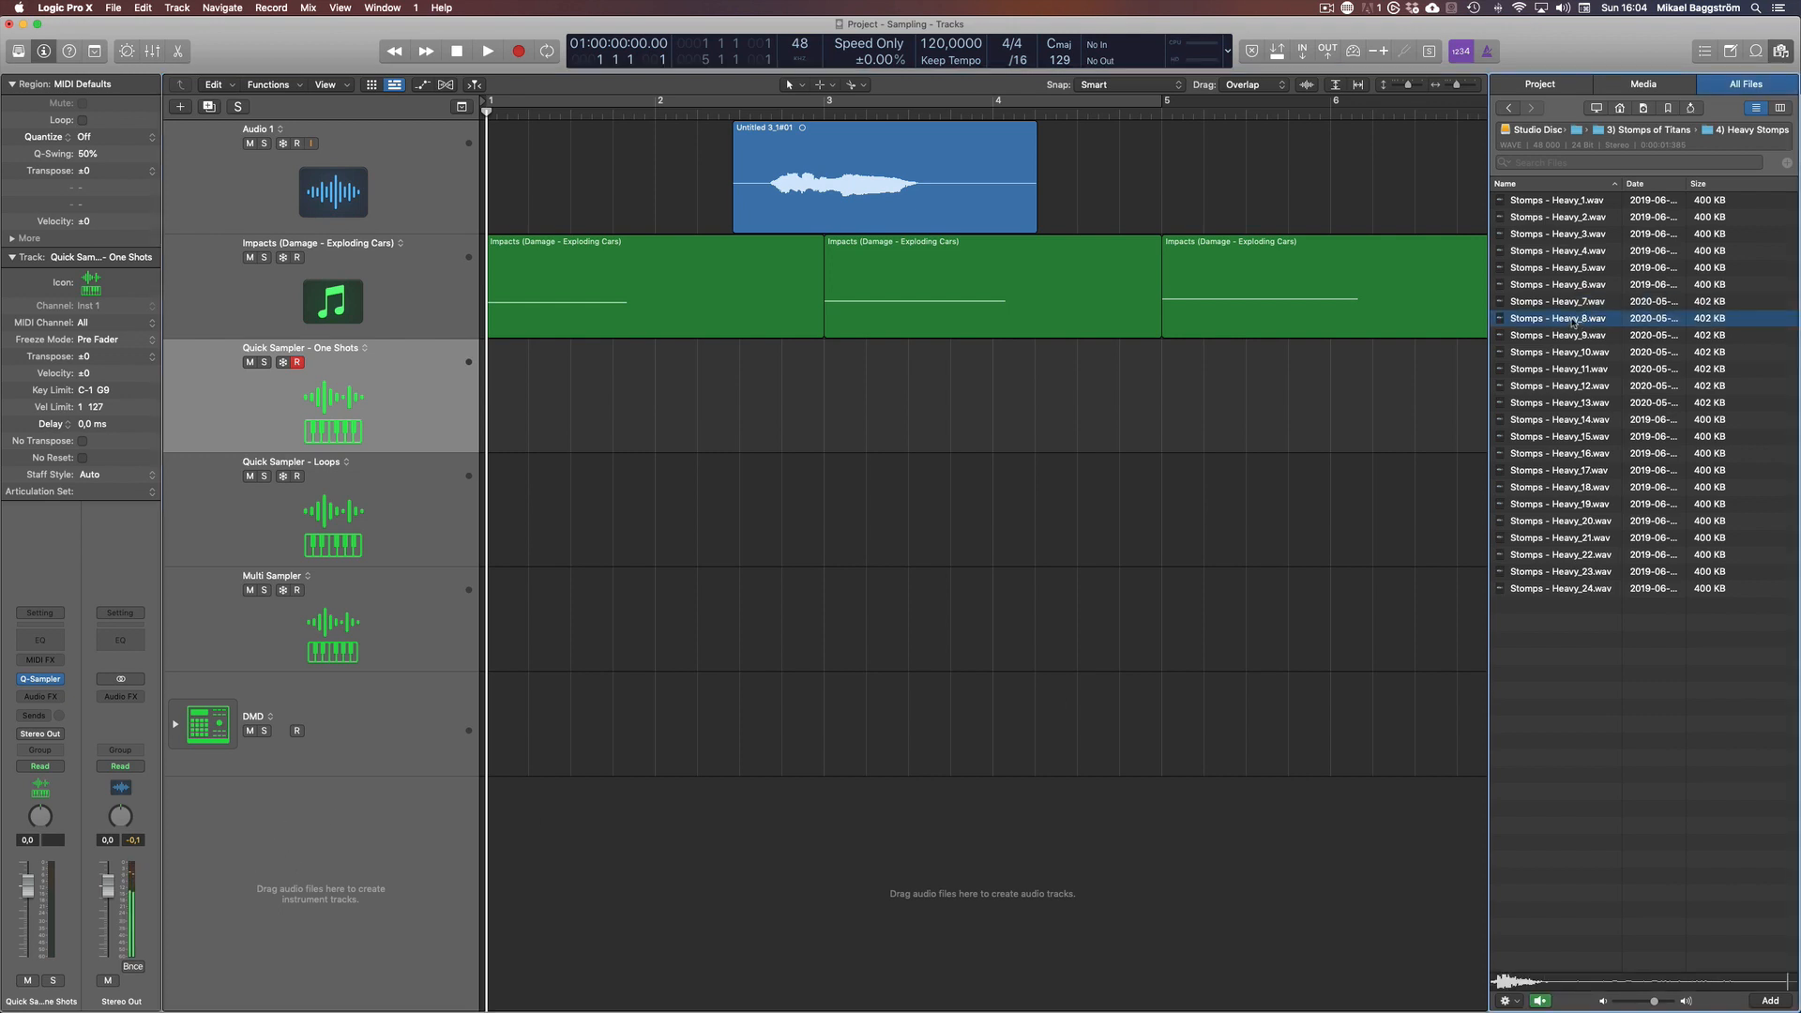
drag(1588, 316, 344, 850)
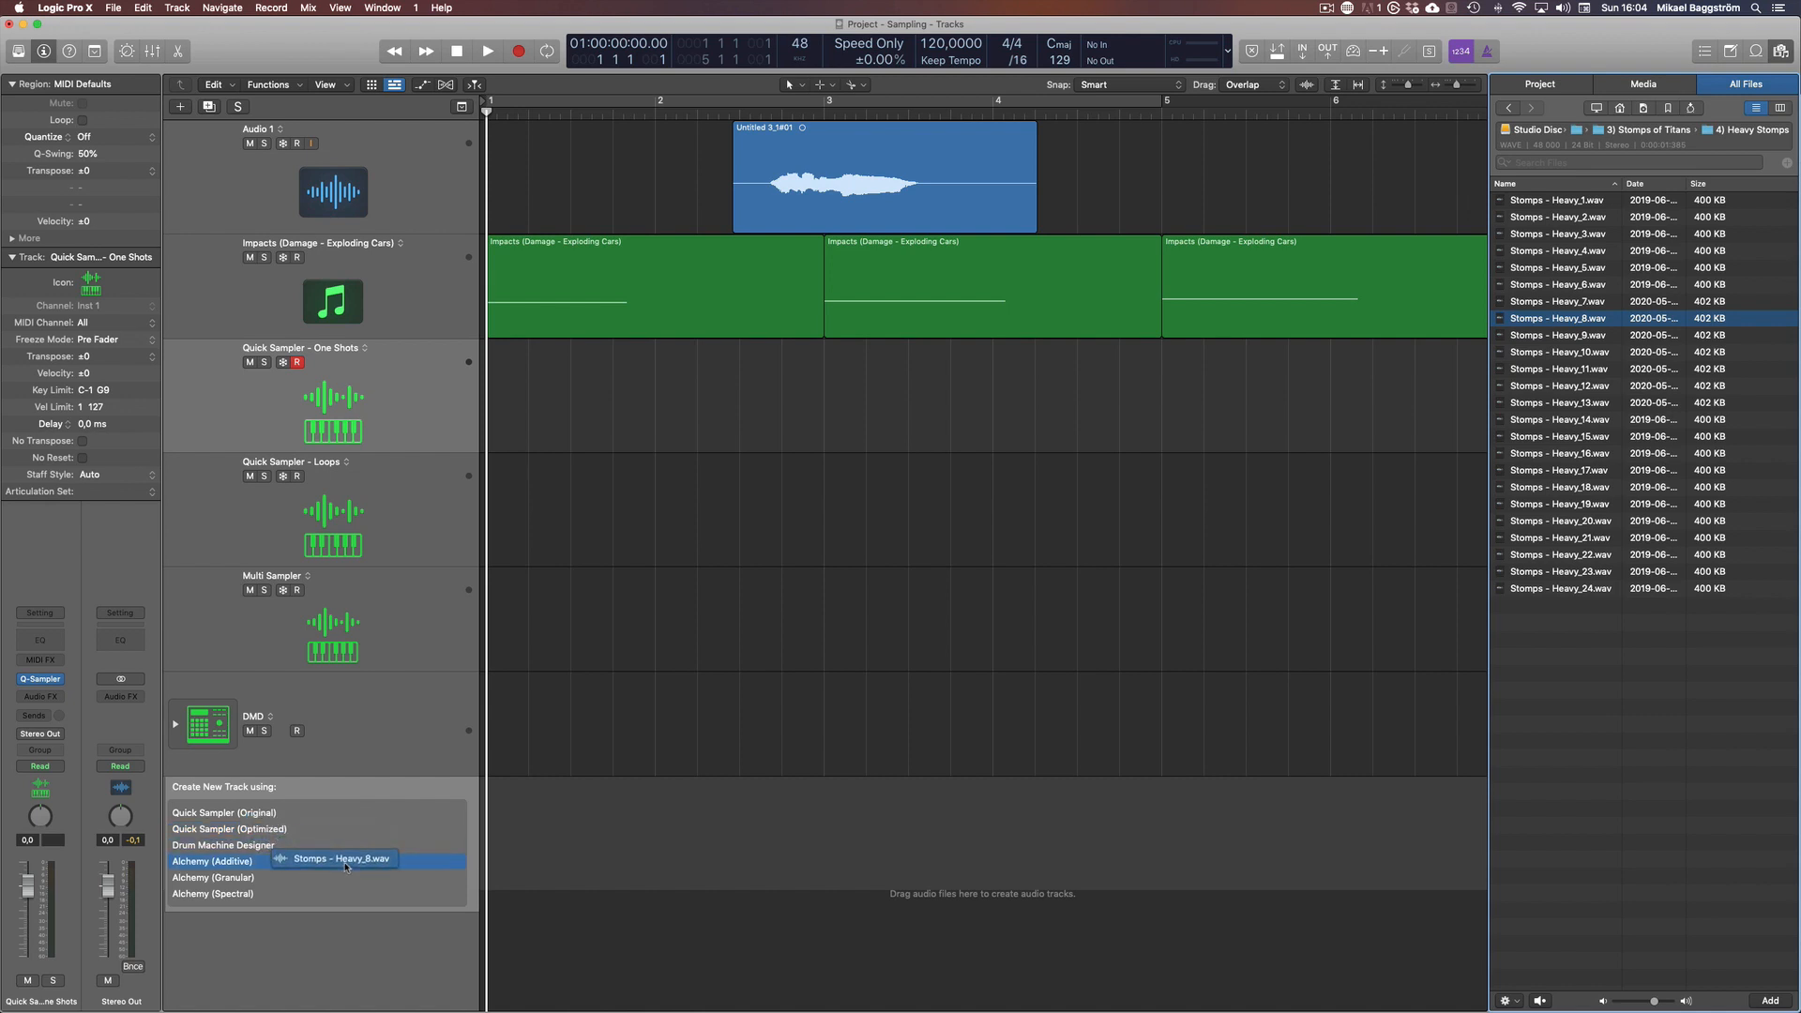
drag(347, 867, 240, 870)
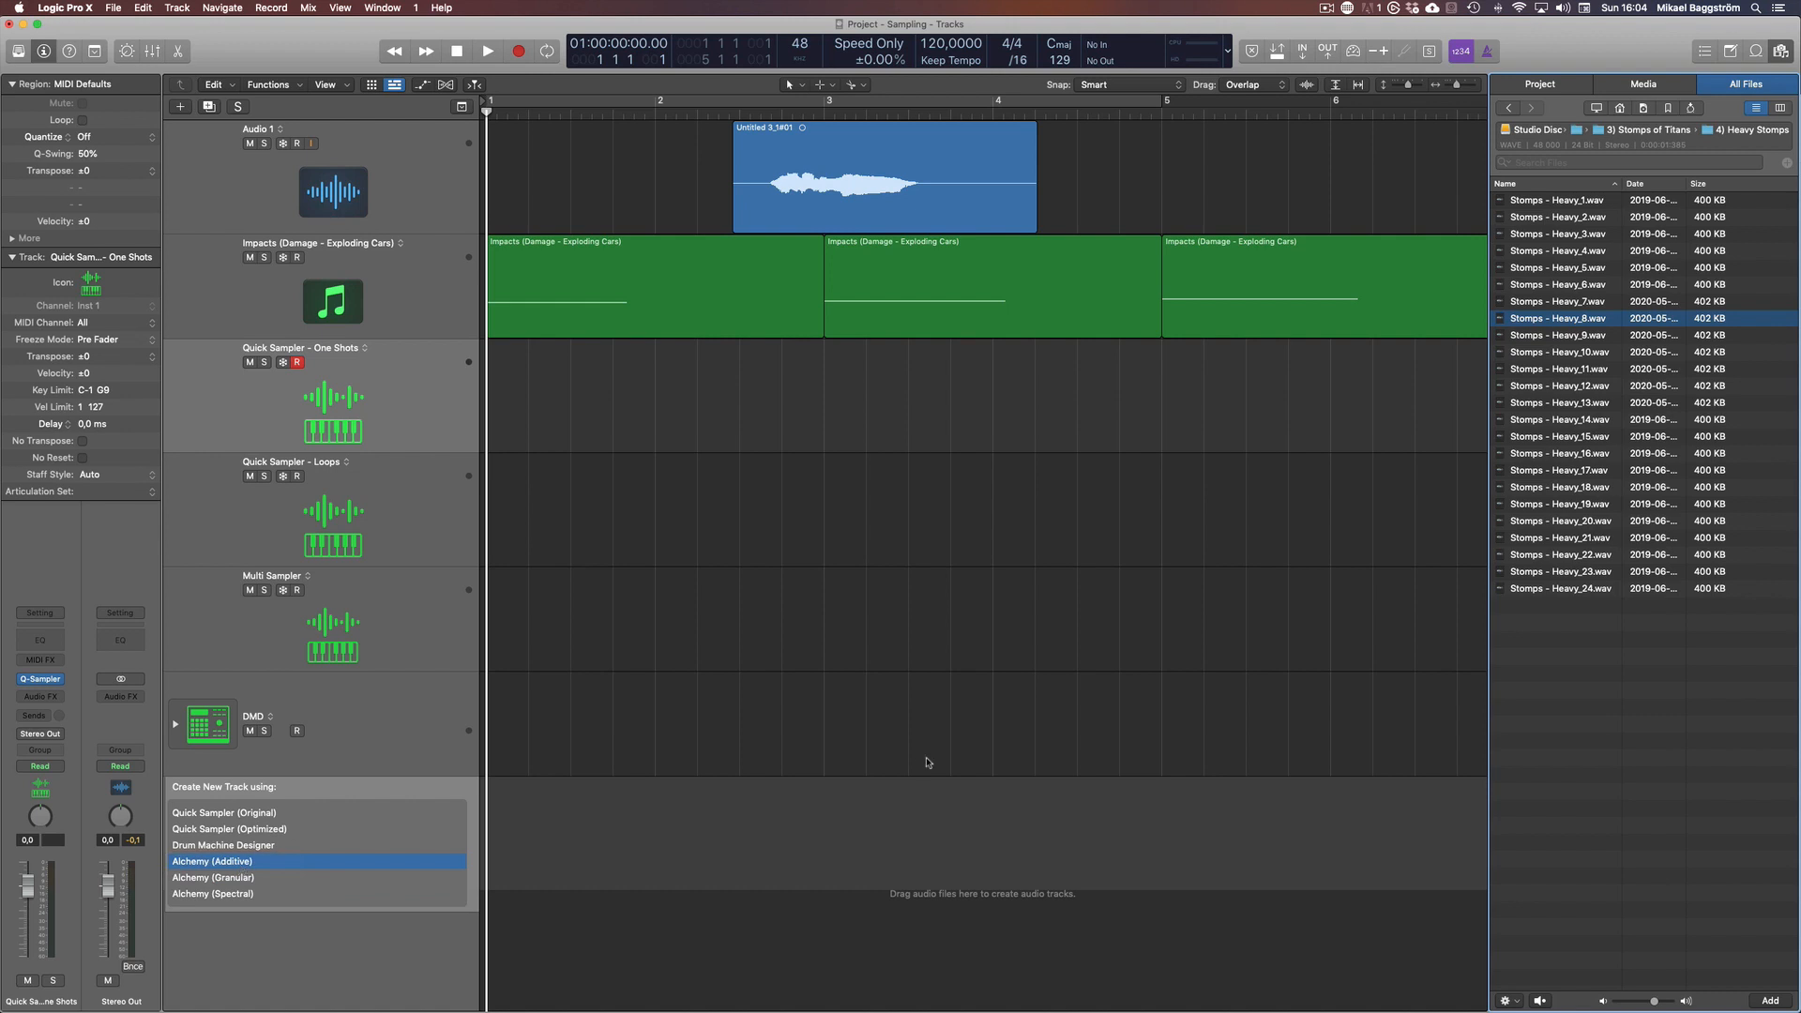
drag(304, 854, 304, 854)
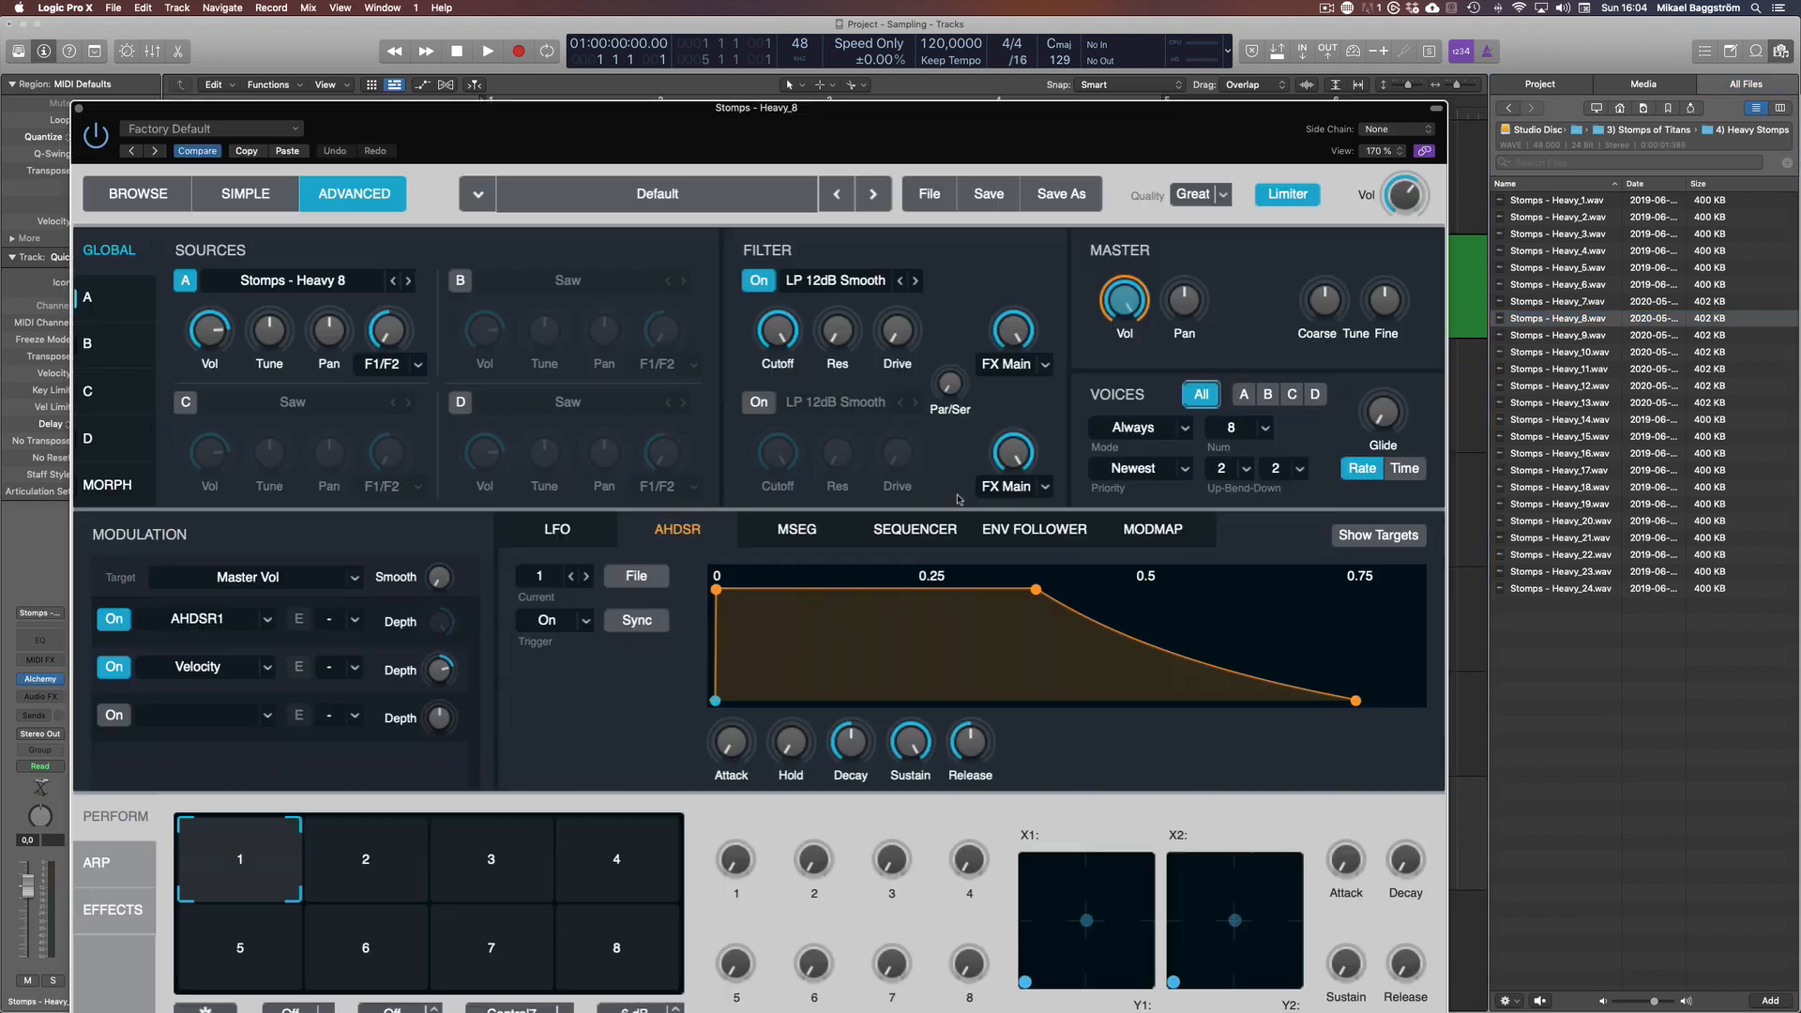
drag(821, 114, 777, 30)
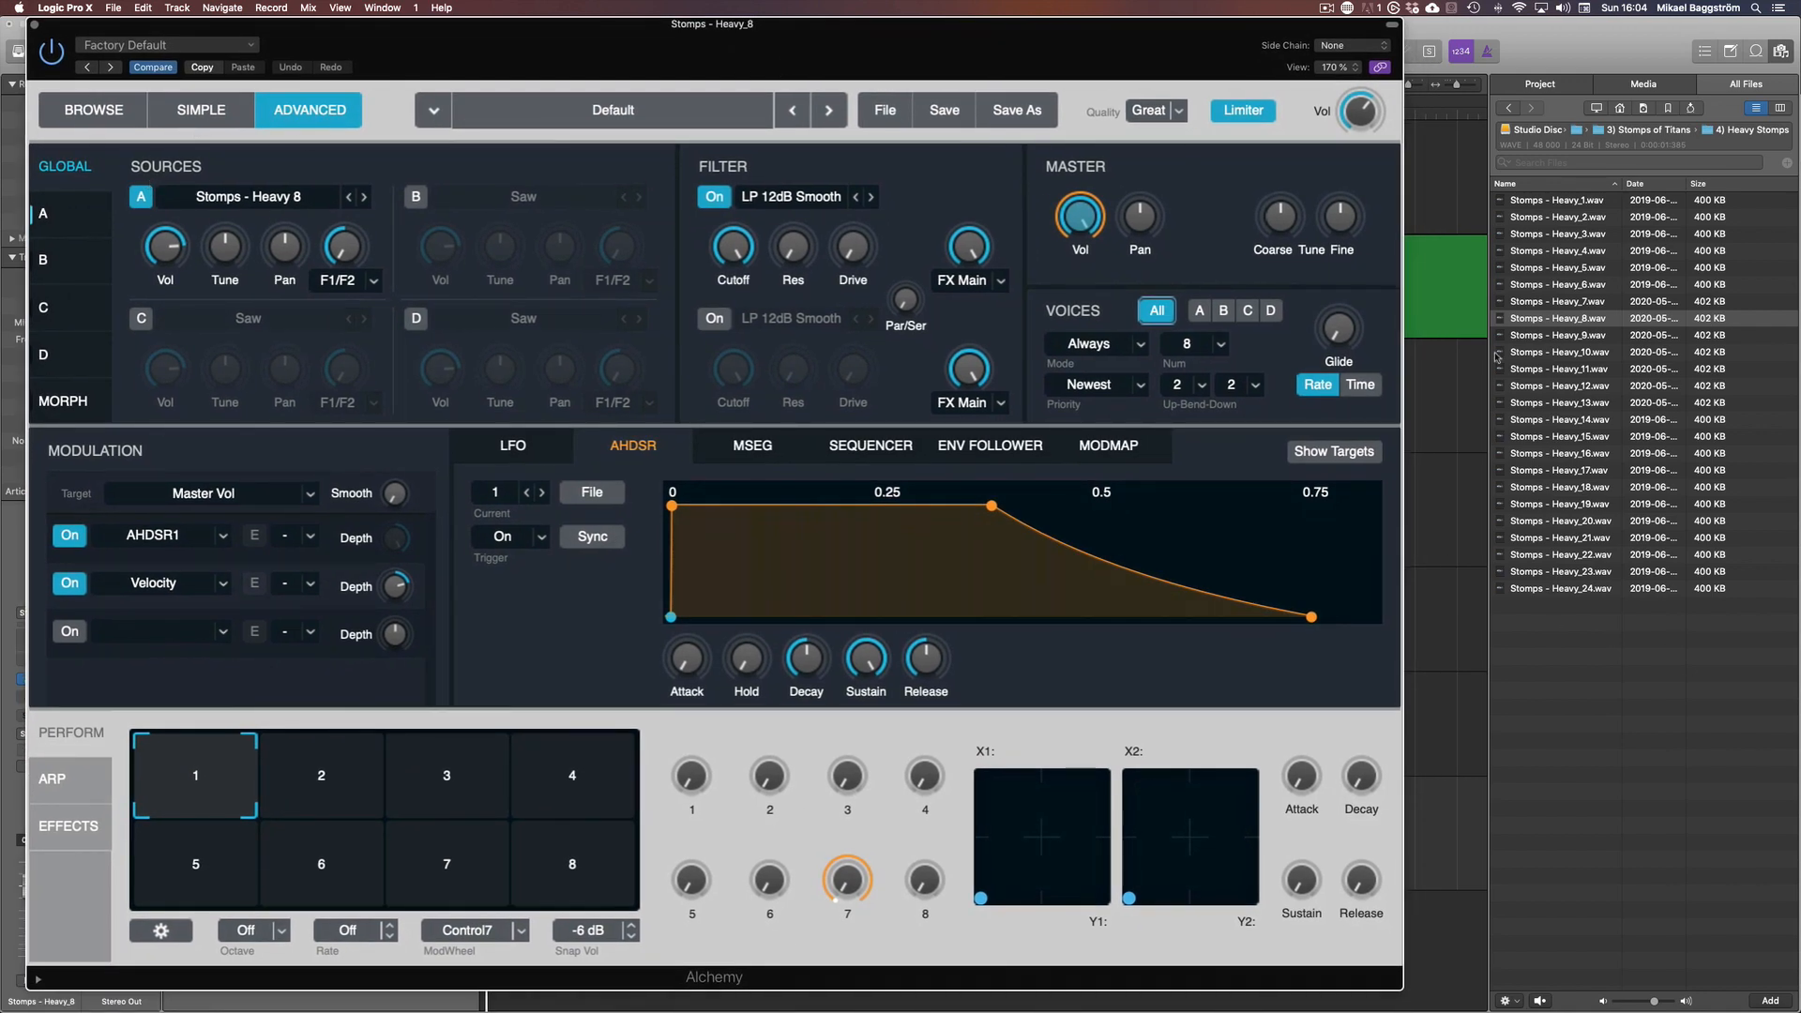
key(super+w)
Create a new Drum Machine Designer track from Stomps - Heavy_12.wav in the file browser
click(1558, 386)
drag(1555, 386, 262, 950)
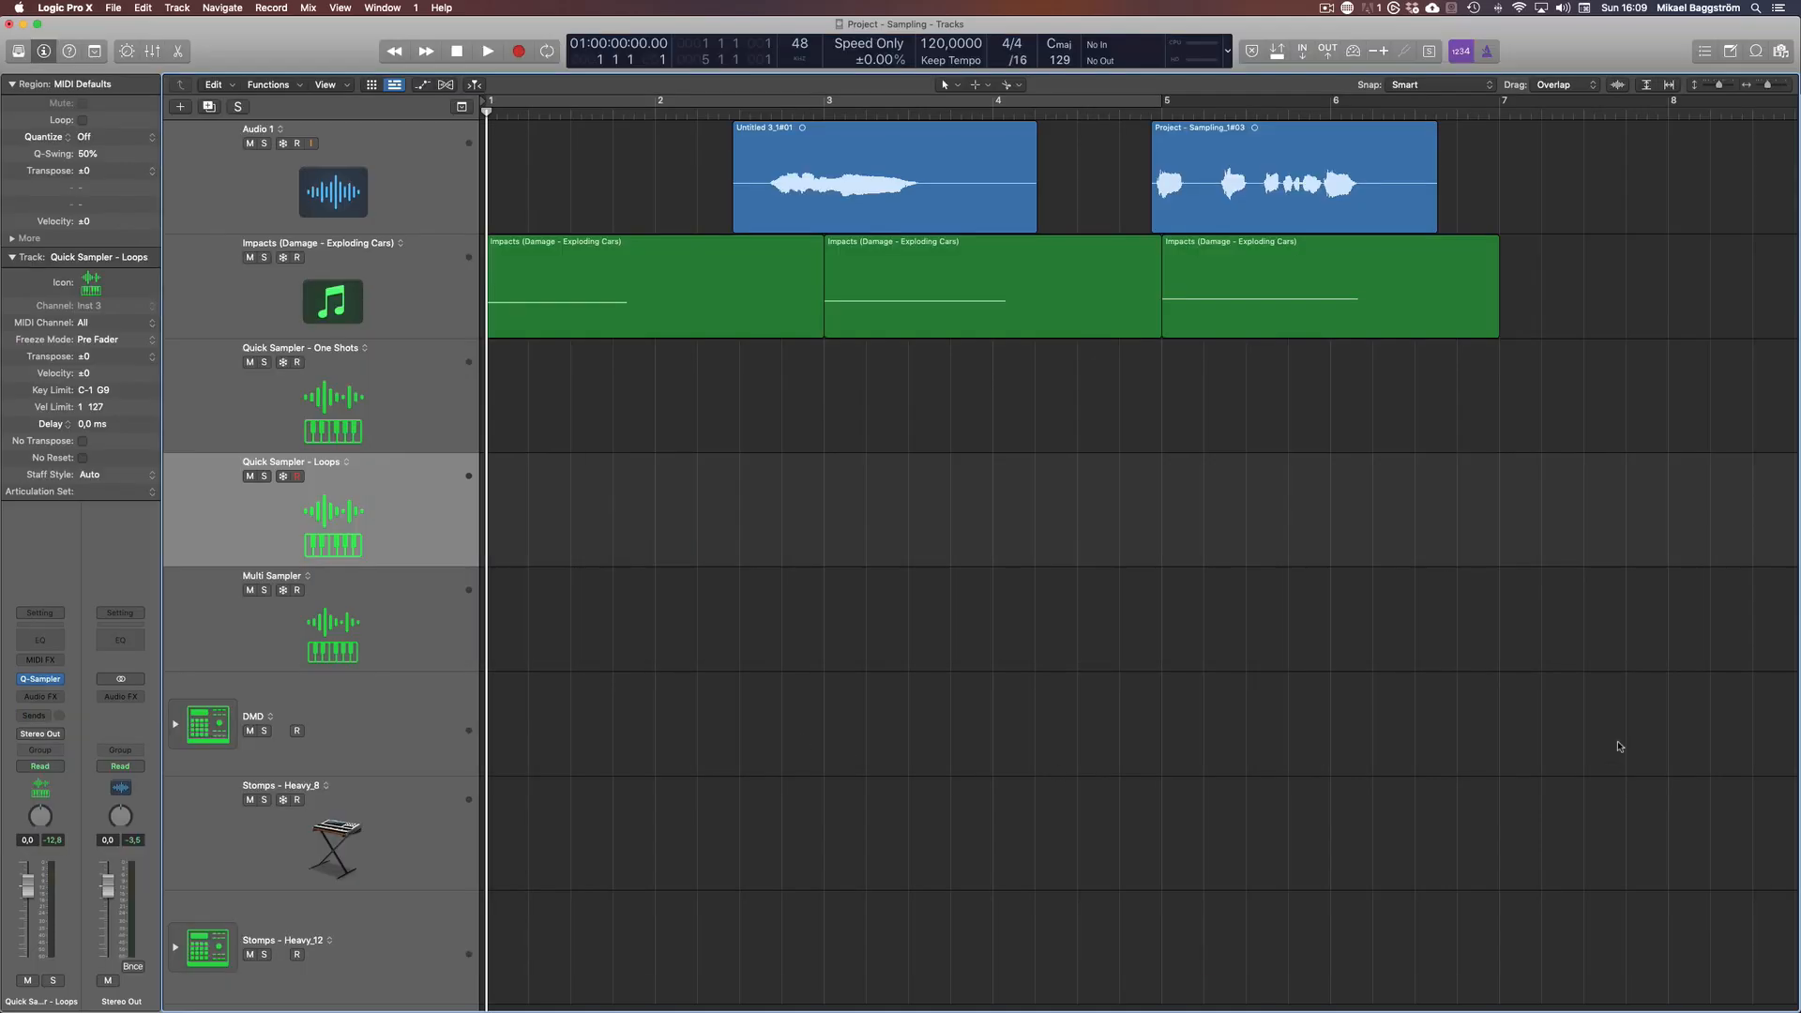
Show the Apple Loops browser and audition the 12-8 Jazzy Drumset 03 loop, stopping its preview
key(o)
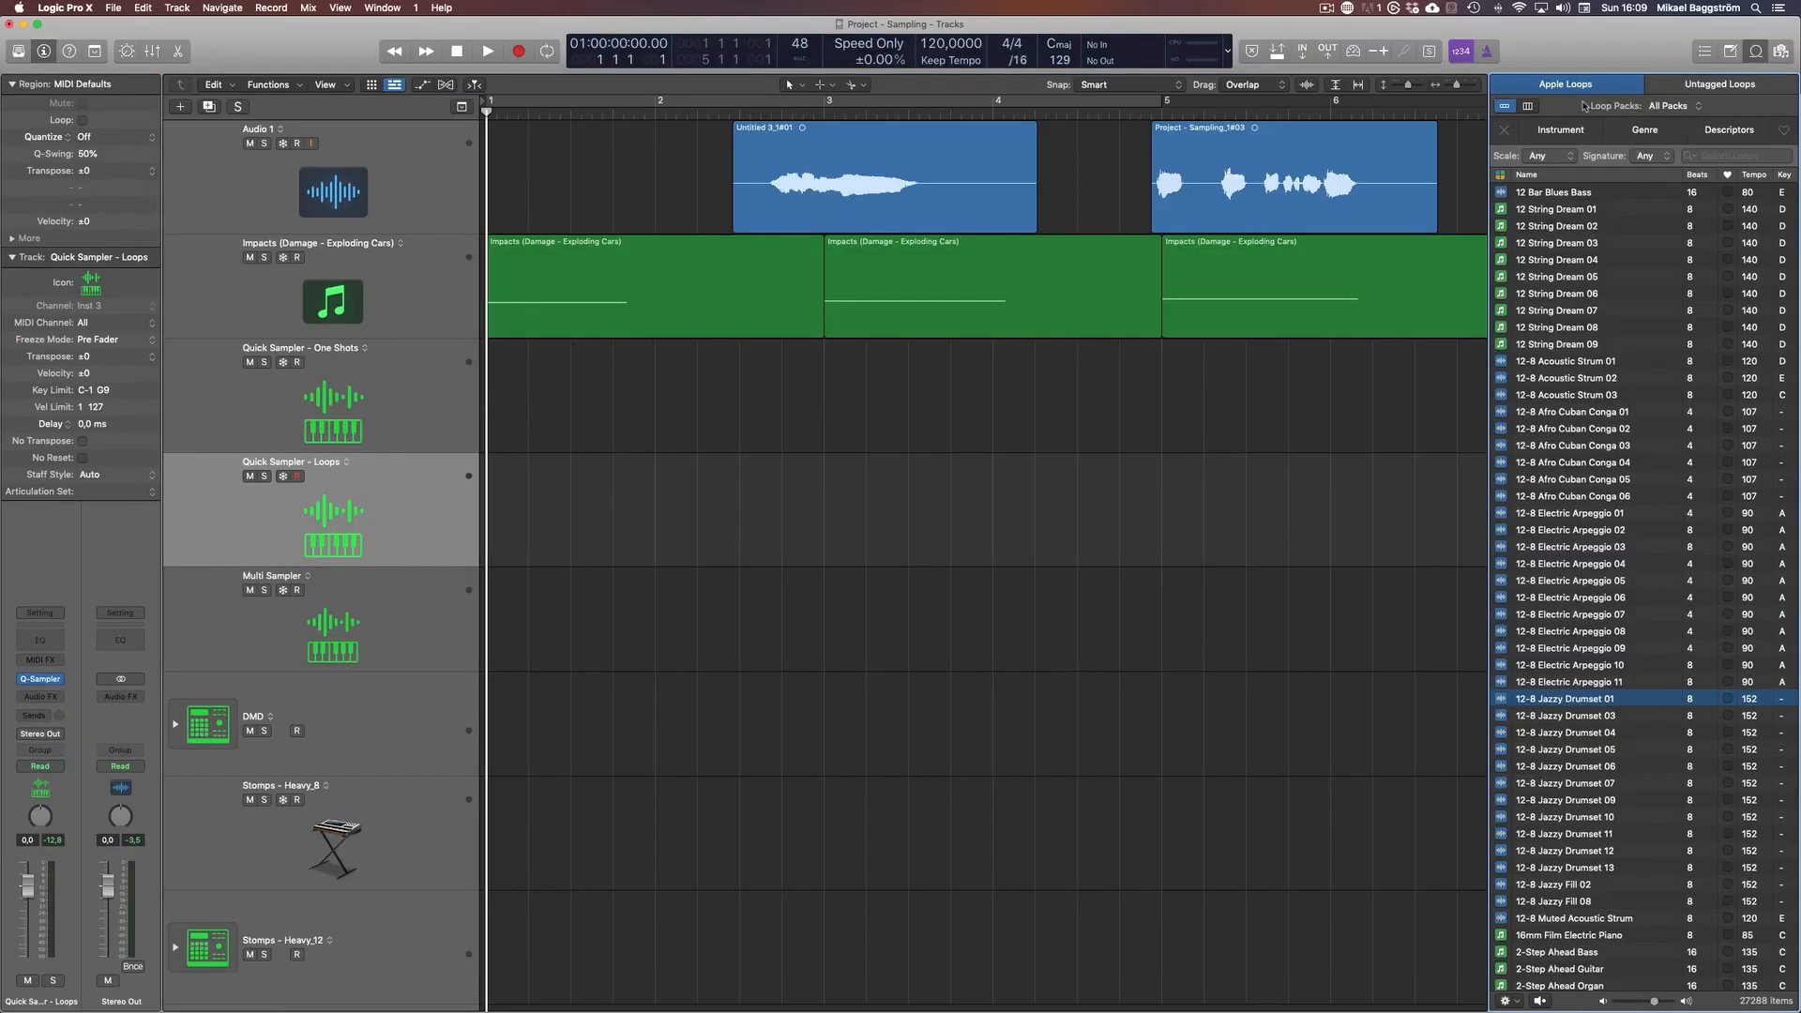
click(1577, 718)
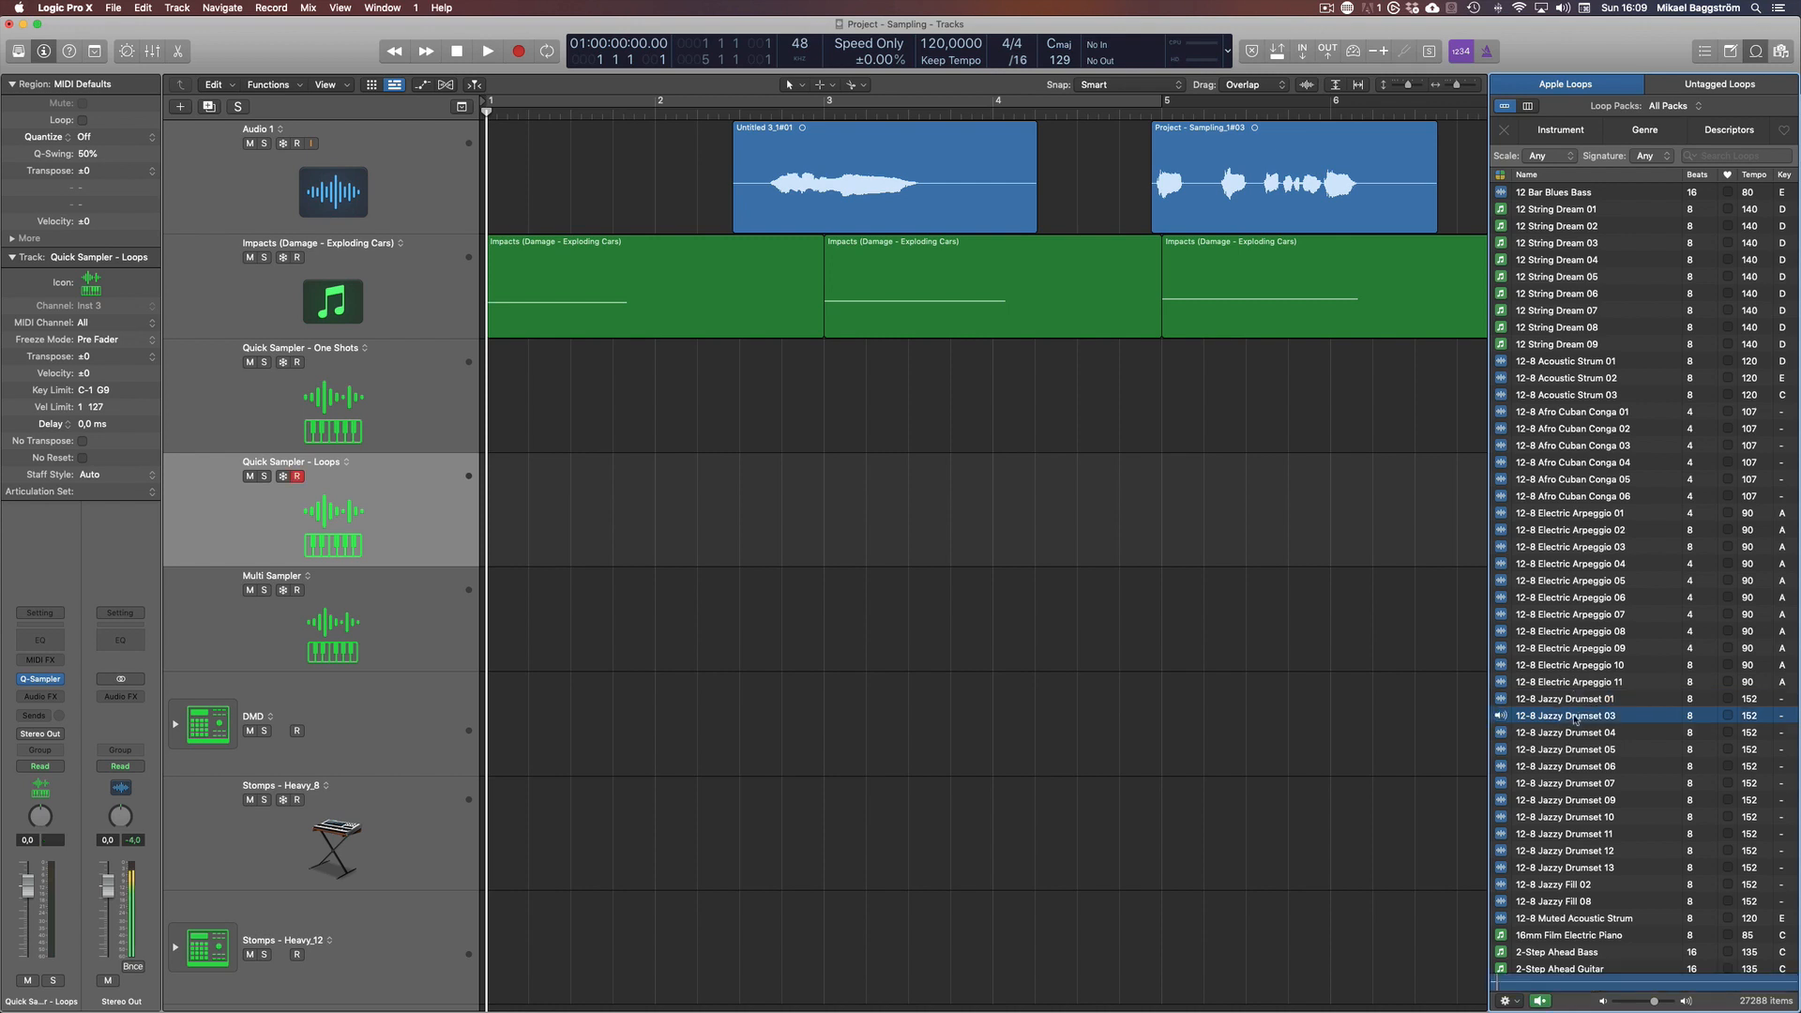
click(1539, 1001)
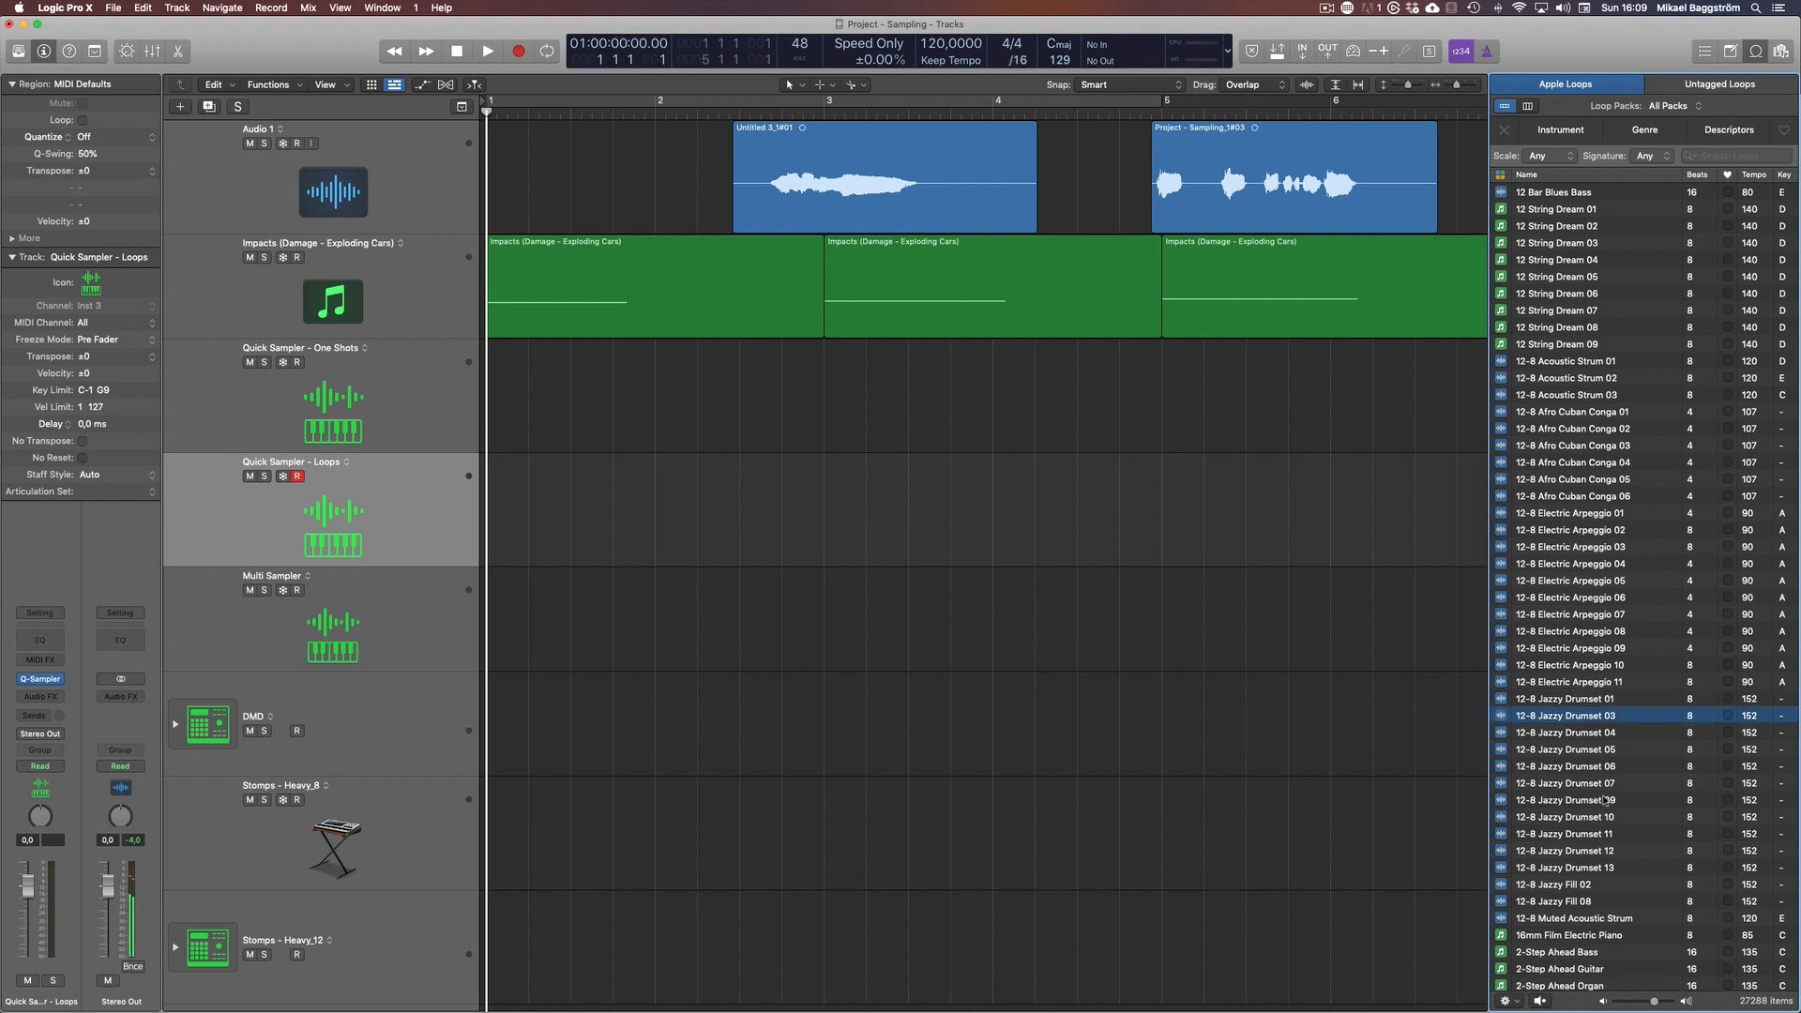
mouse_move(71, 1011)
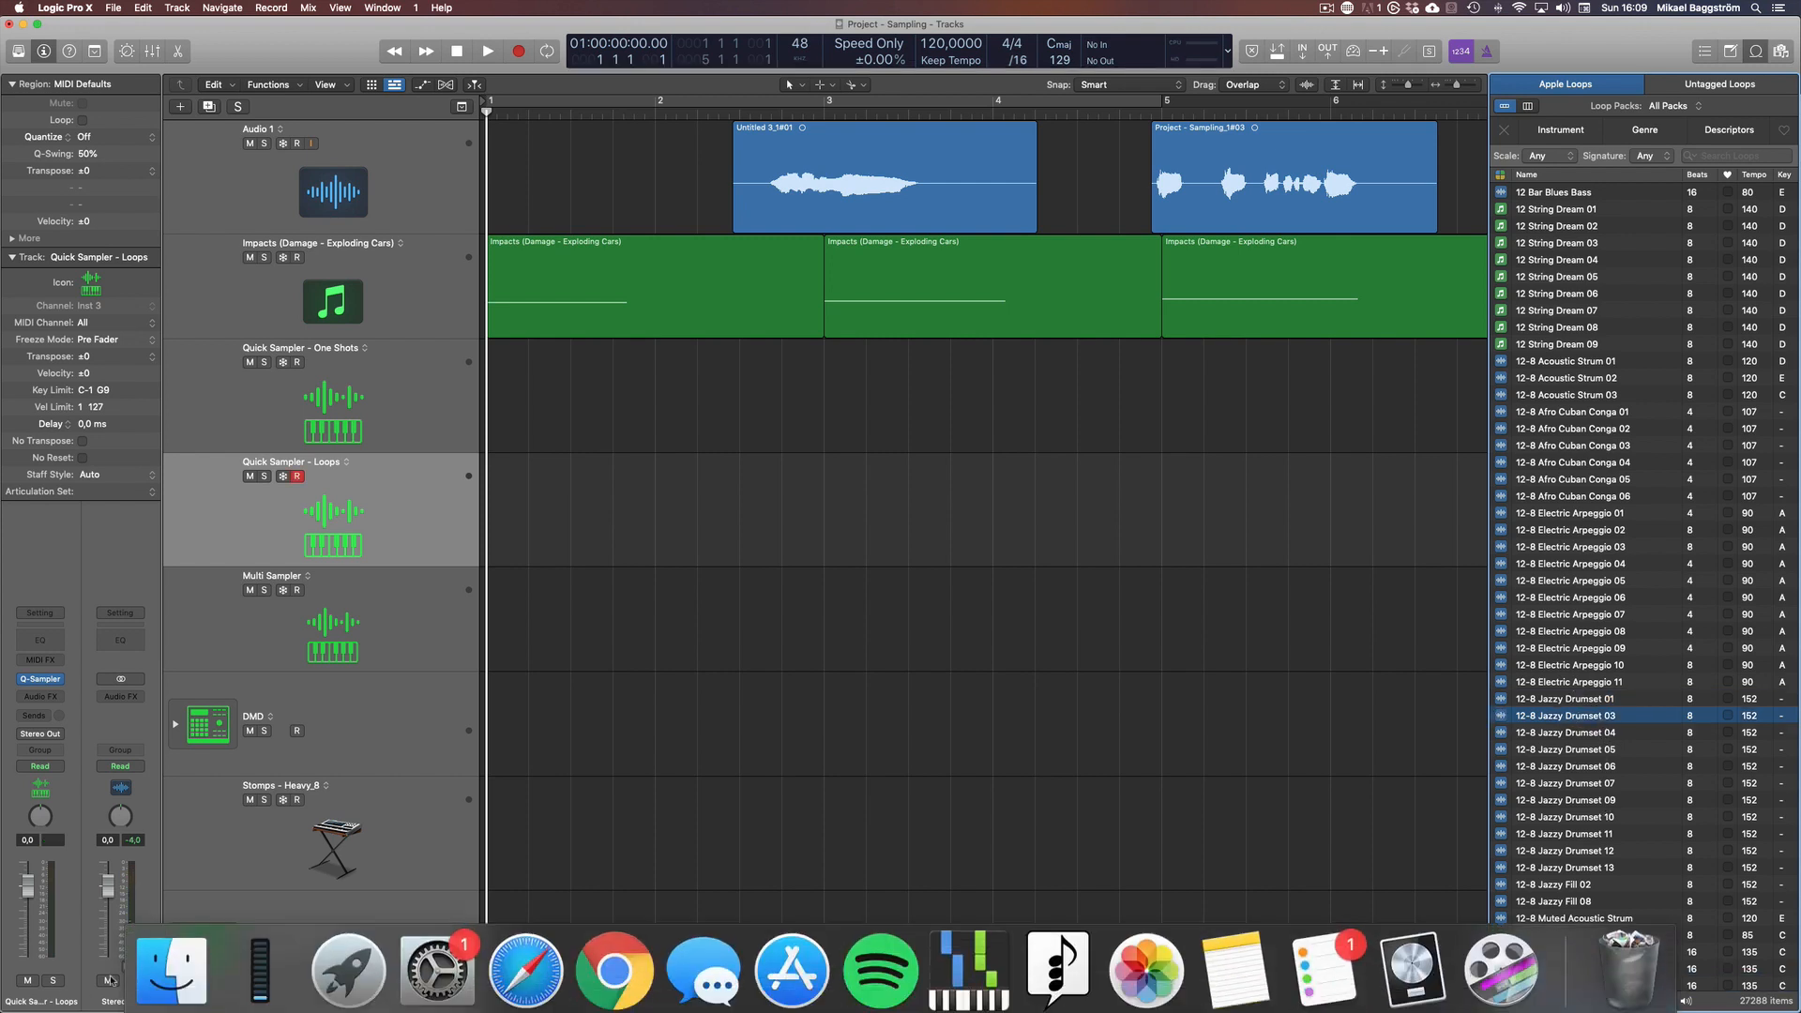
click(174, 968)
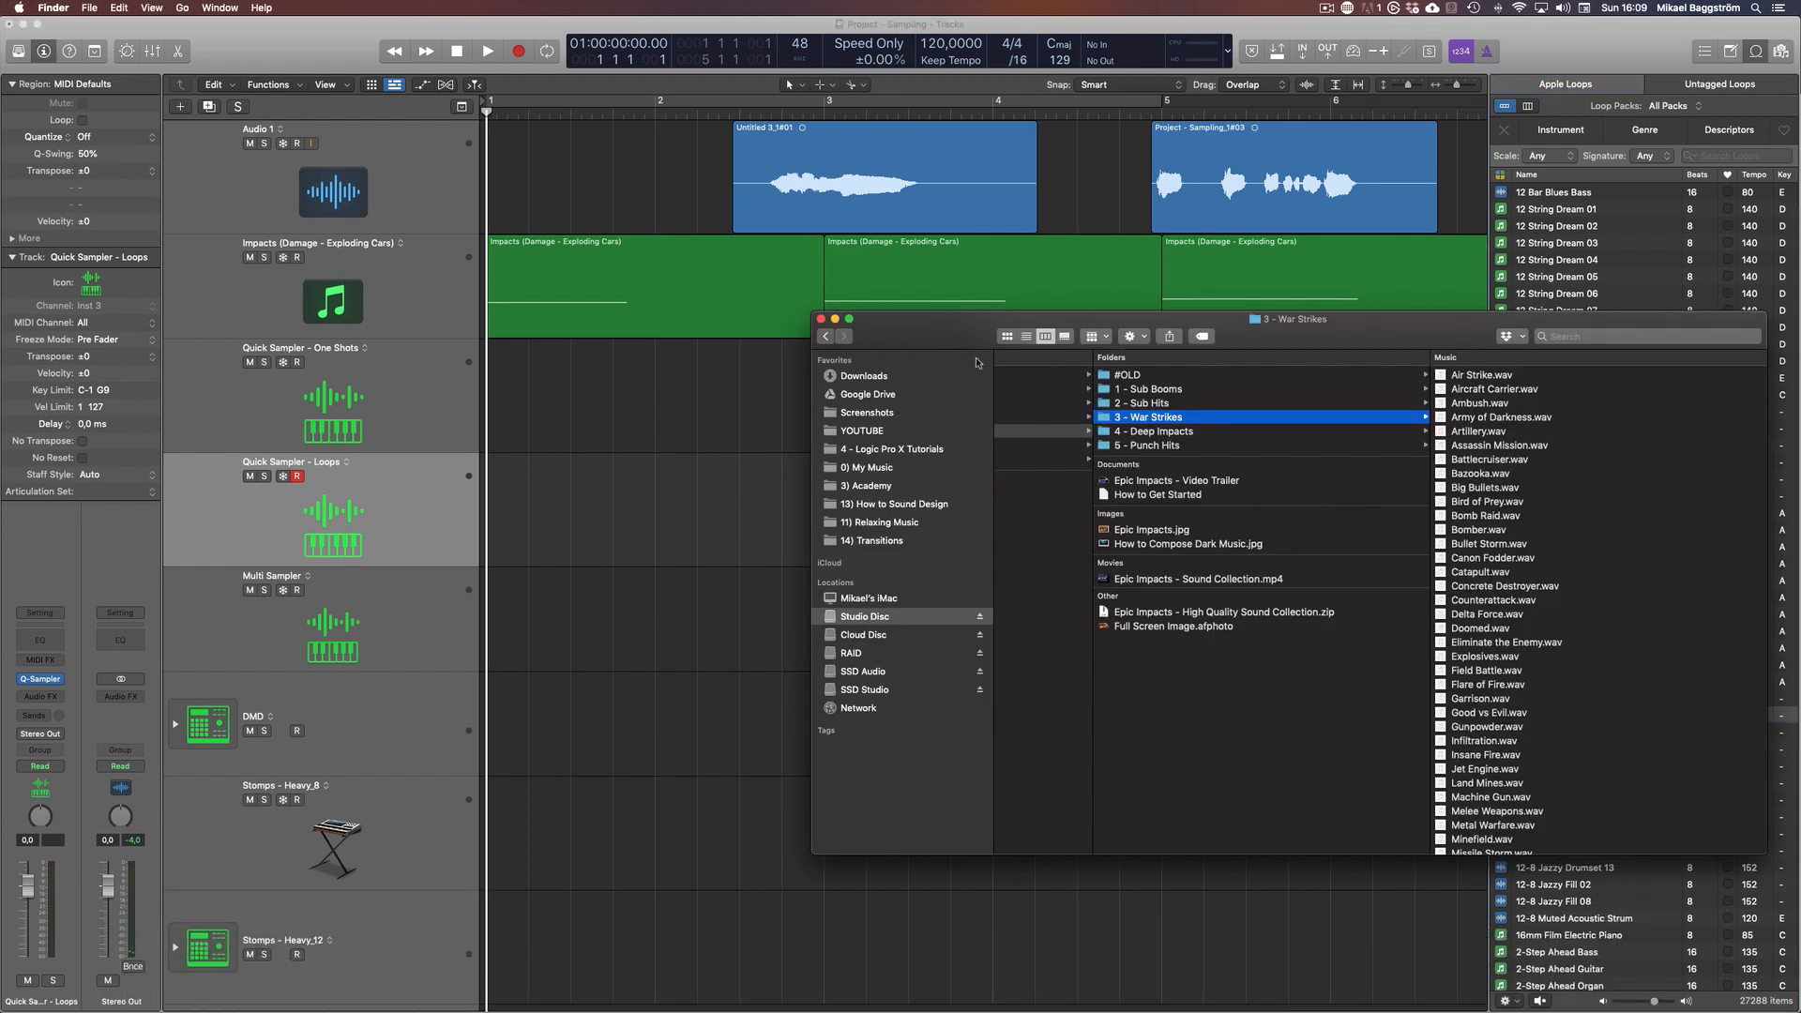
click(822, 320)
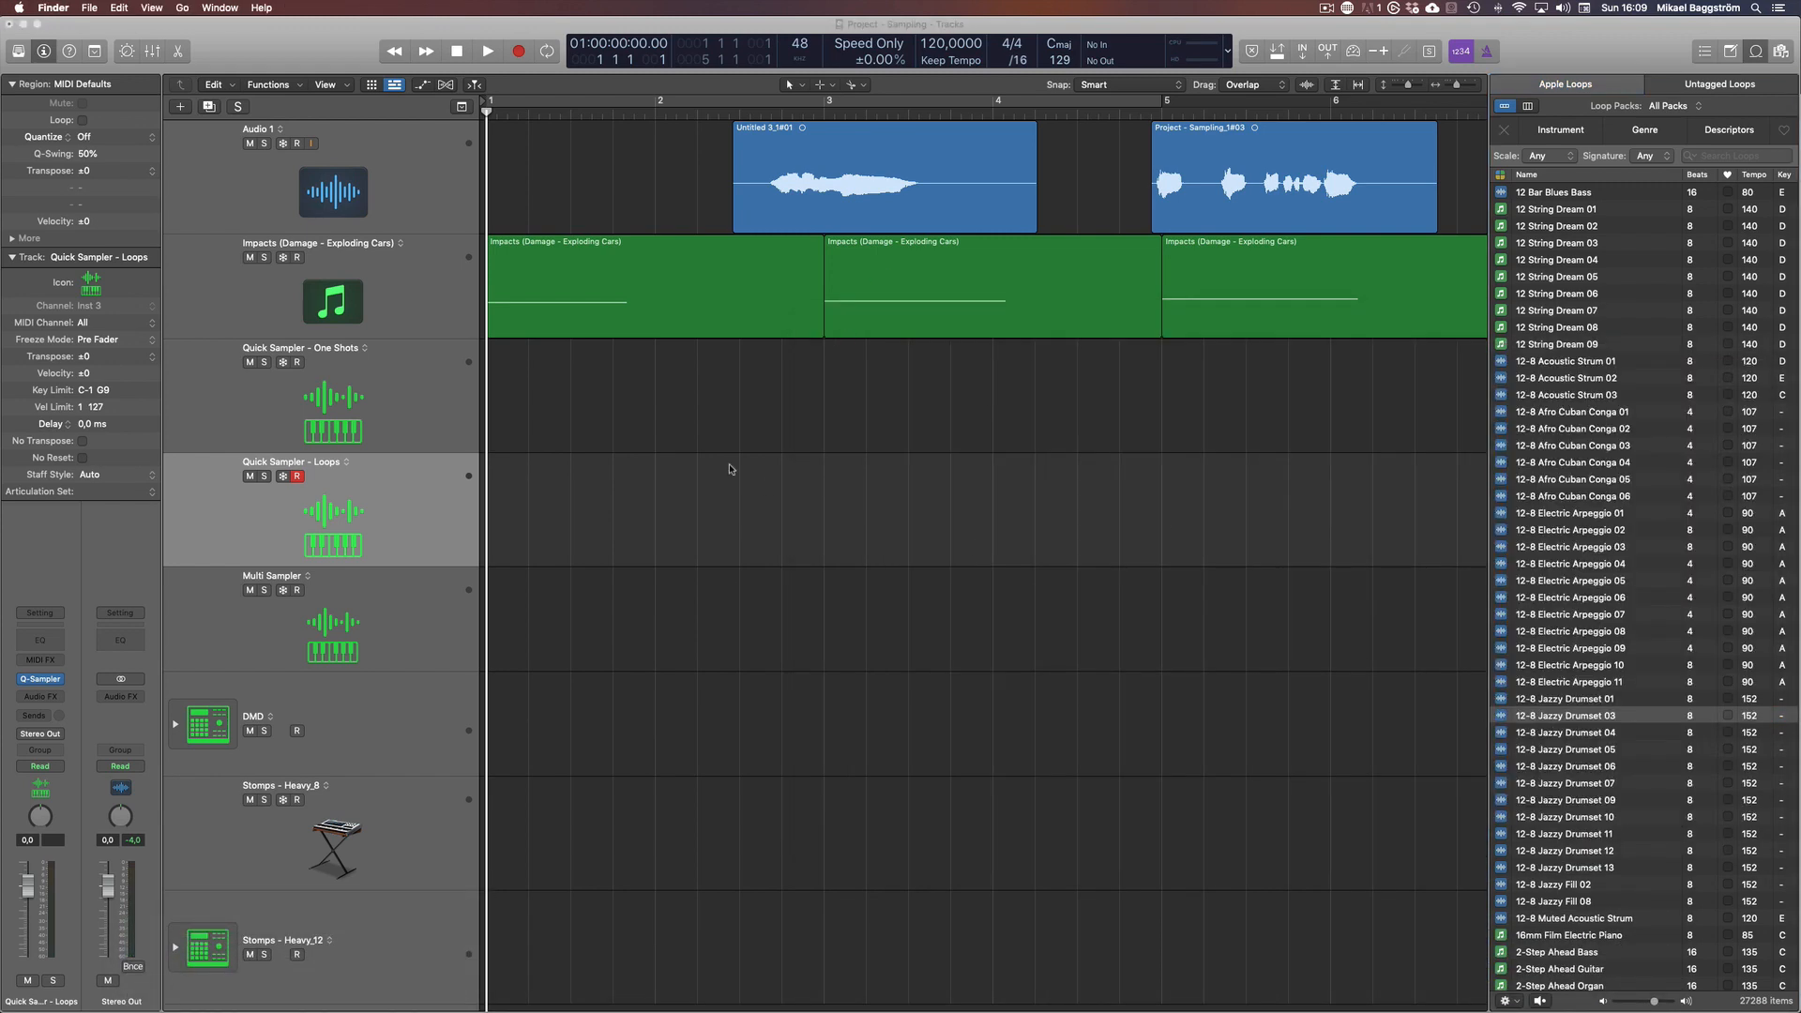
Load the 12-8 Jazzy Drumset 03 loop into the Quick Sampler - Loops track and show its Quick Sampler window
click(421, 515)
key(v)
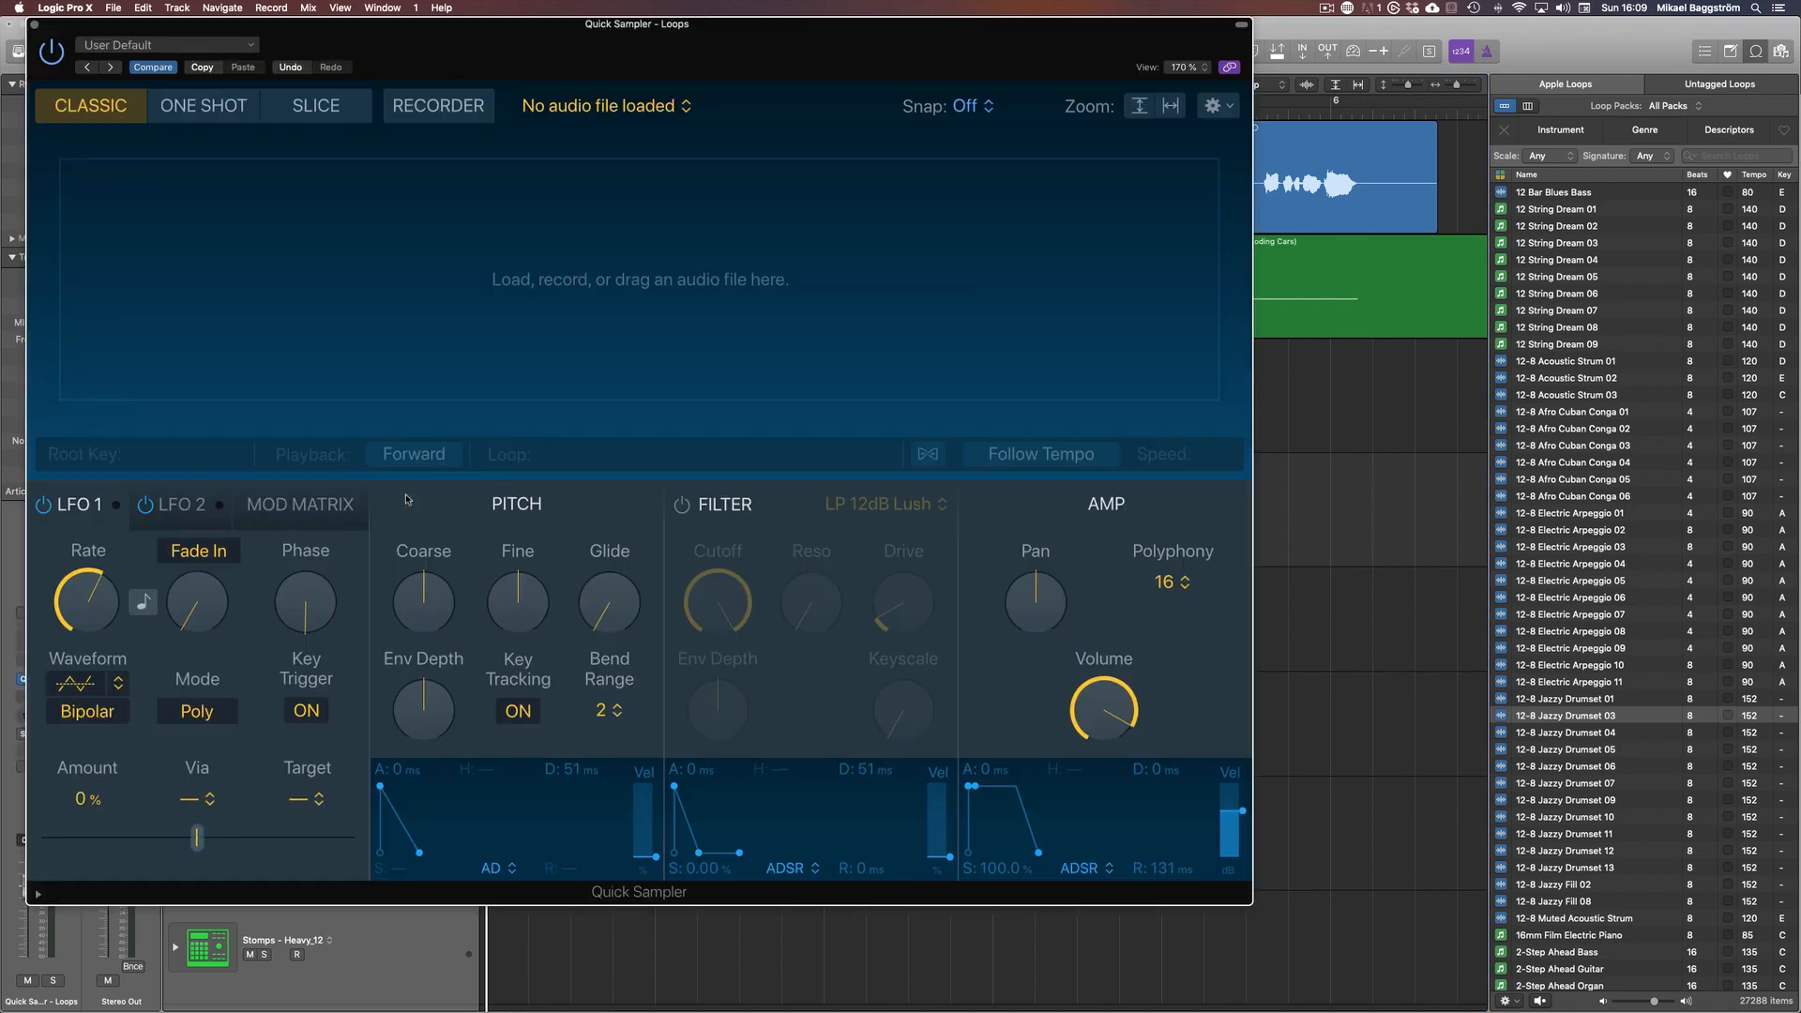
key(v)
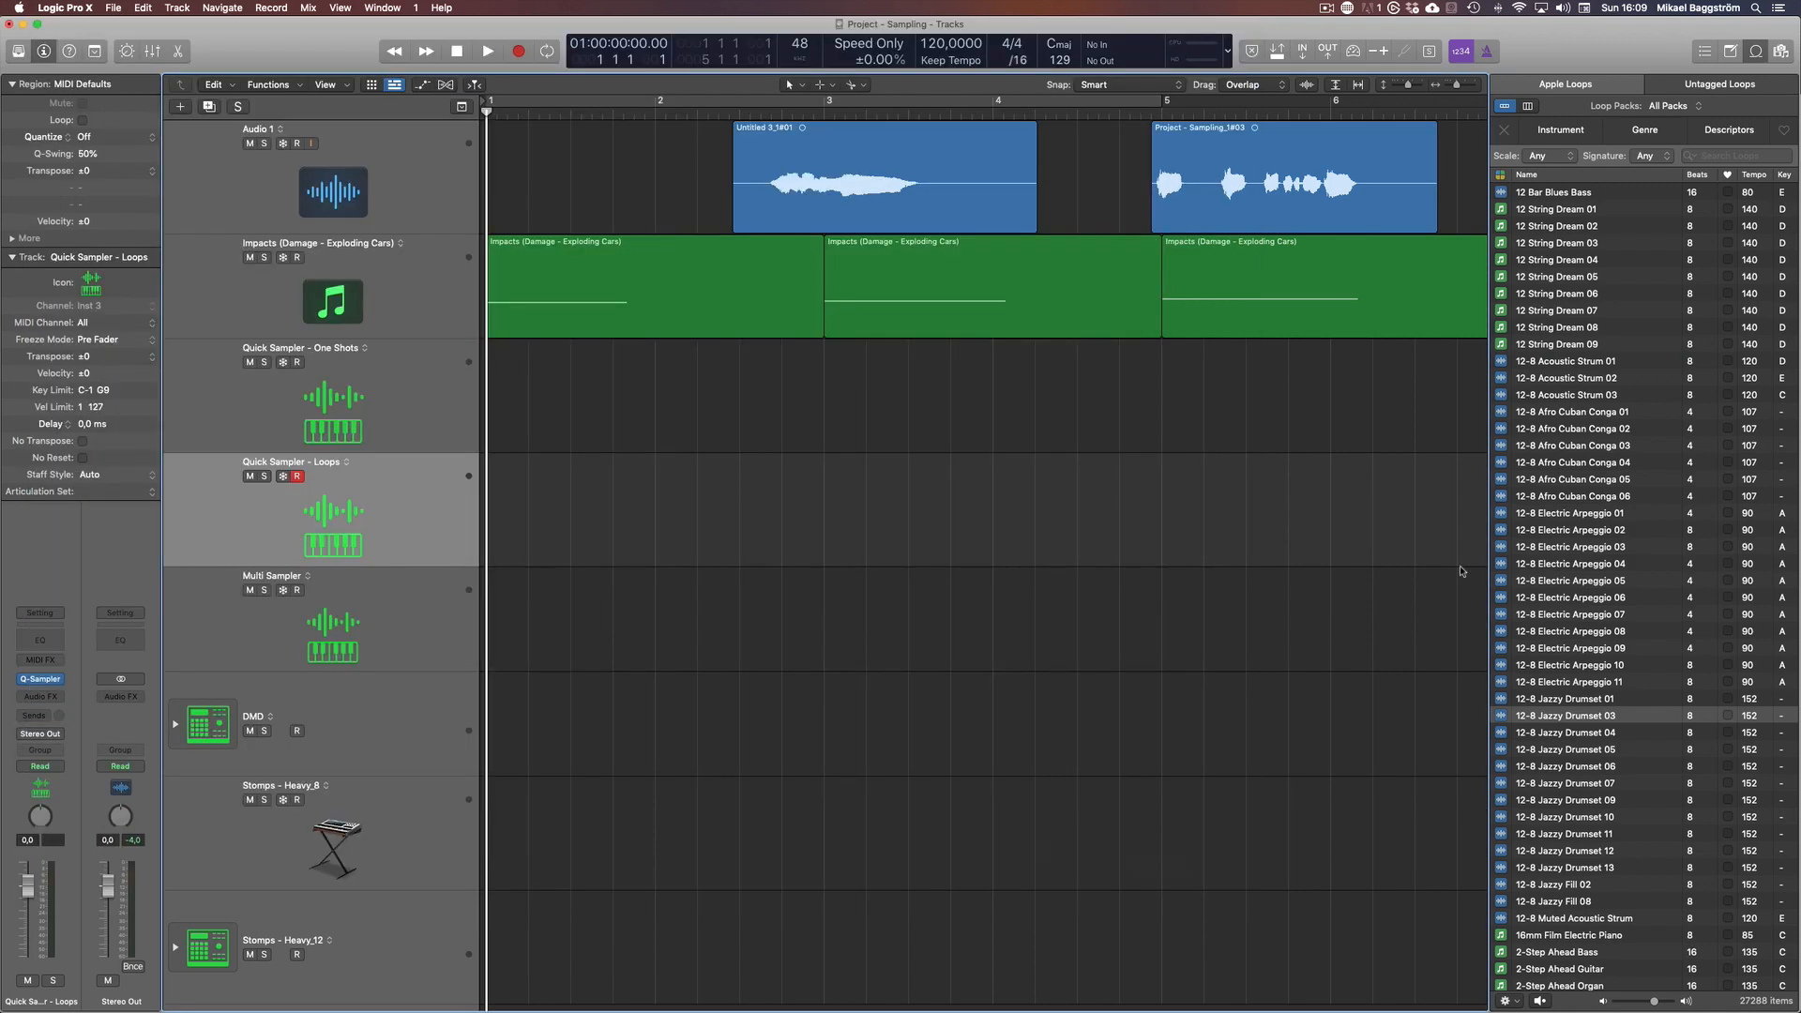
drag(1607, 719, 348, 252)
key(v)
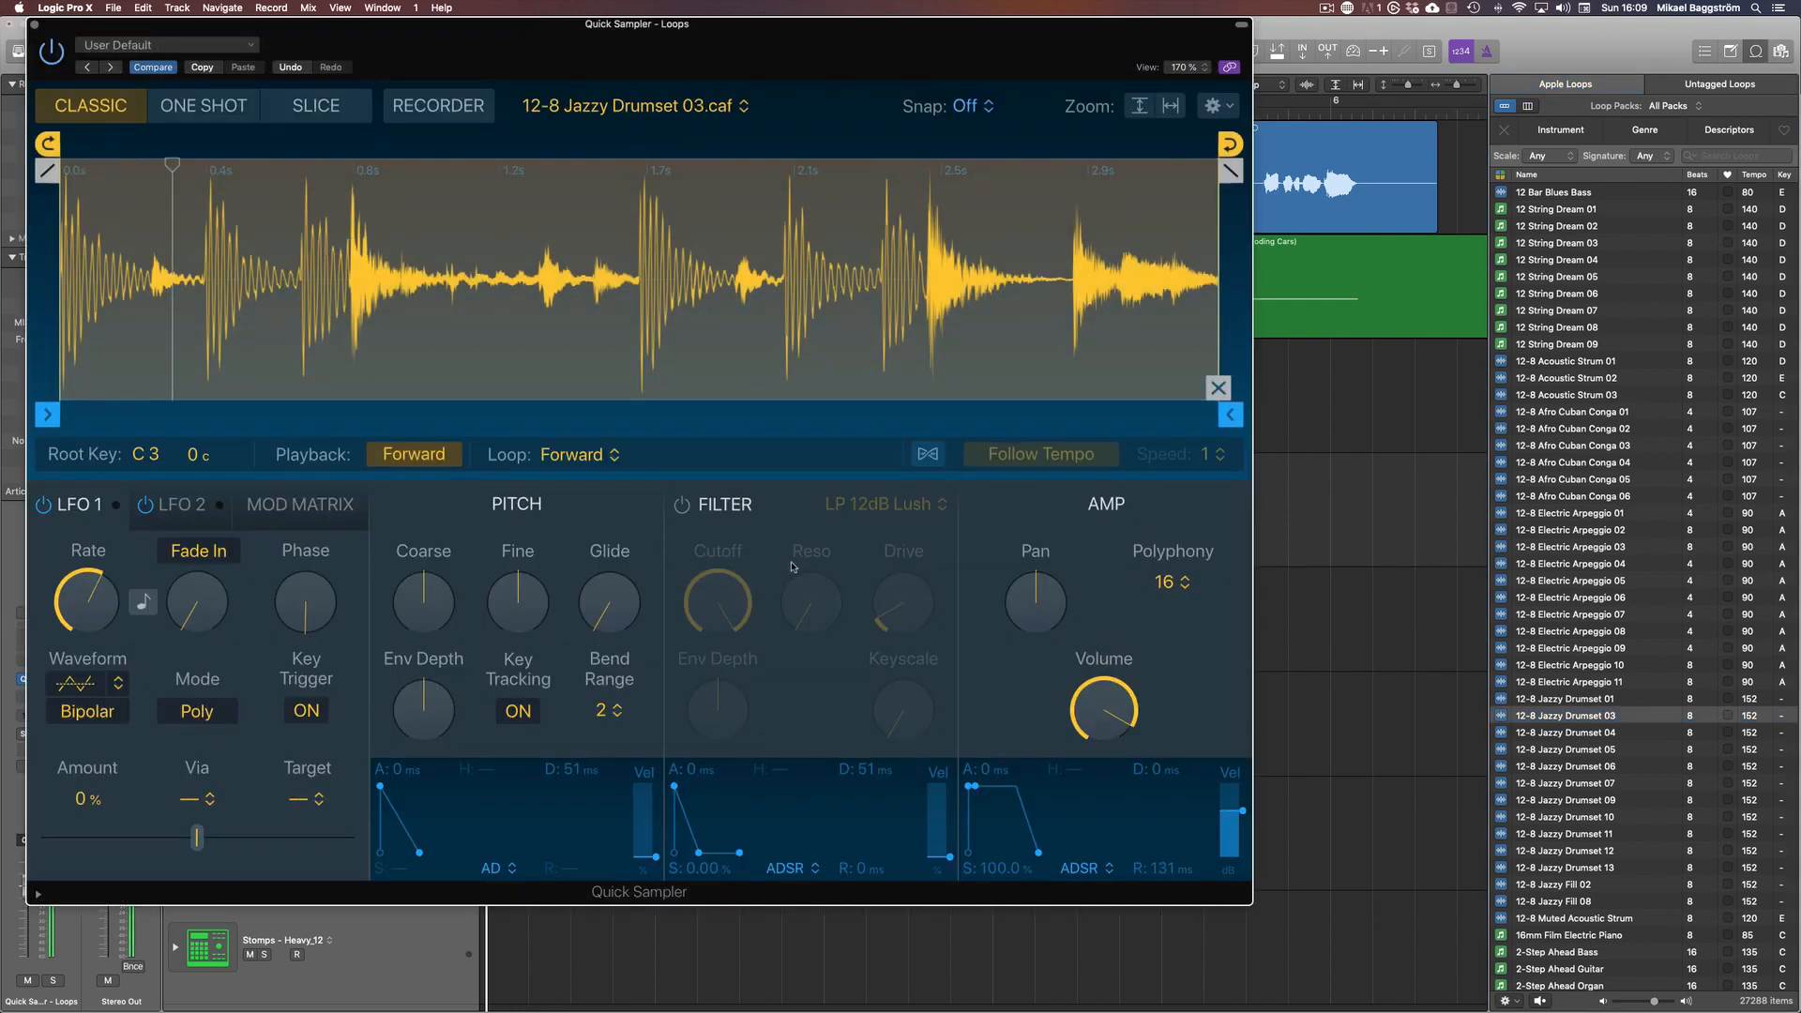
Turn off Key Tracking and audition the loop's first slice in Slice mode
click(517, 715)
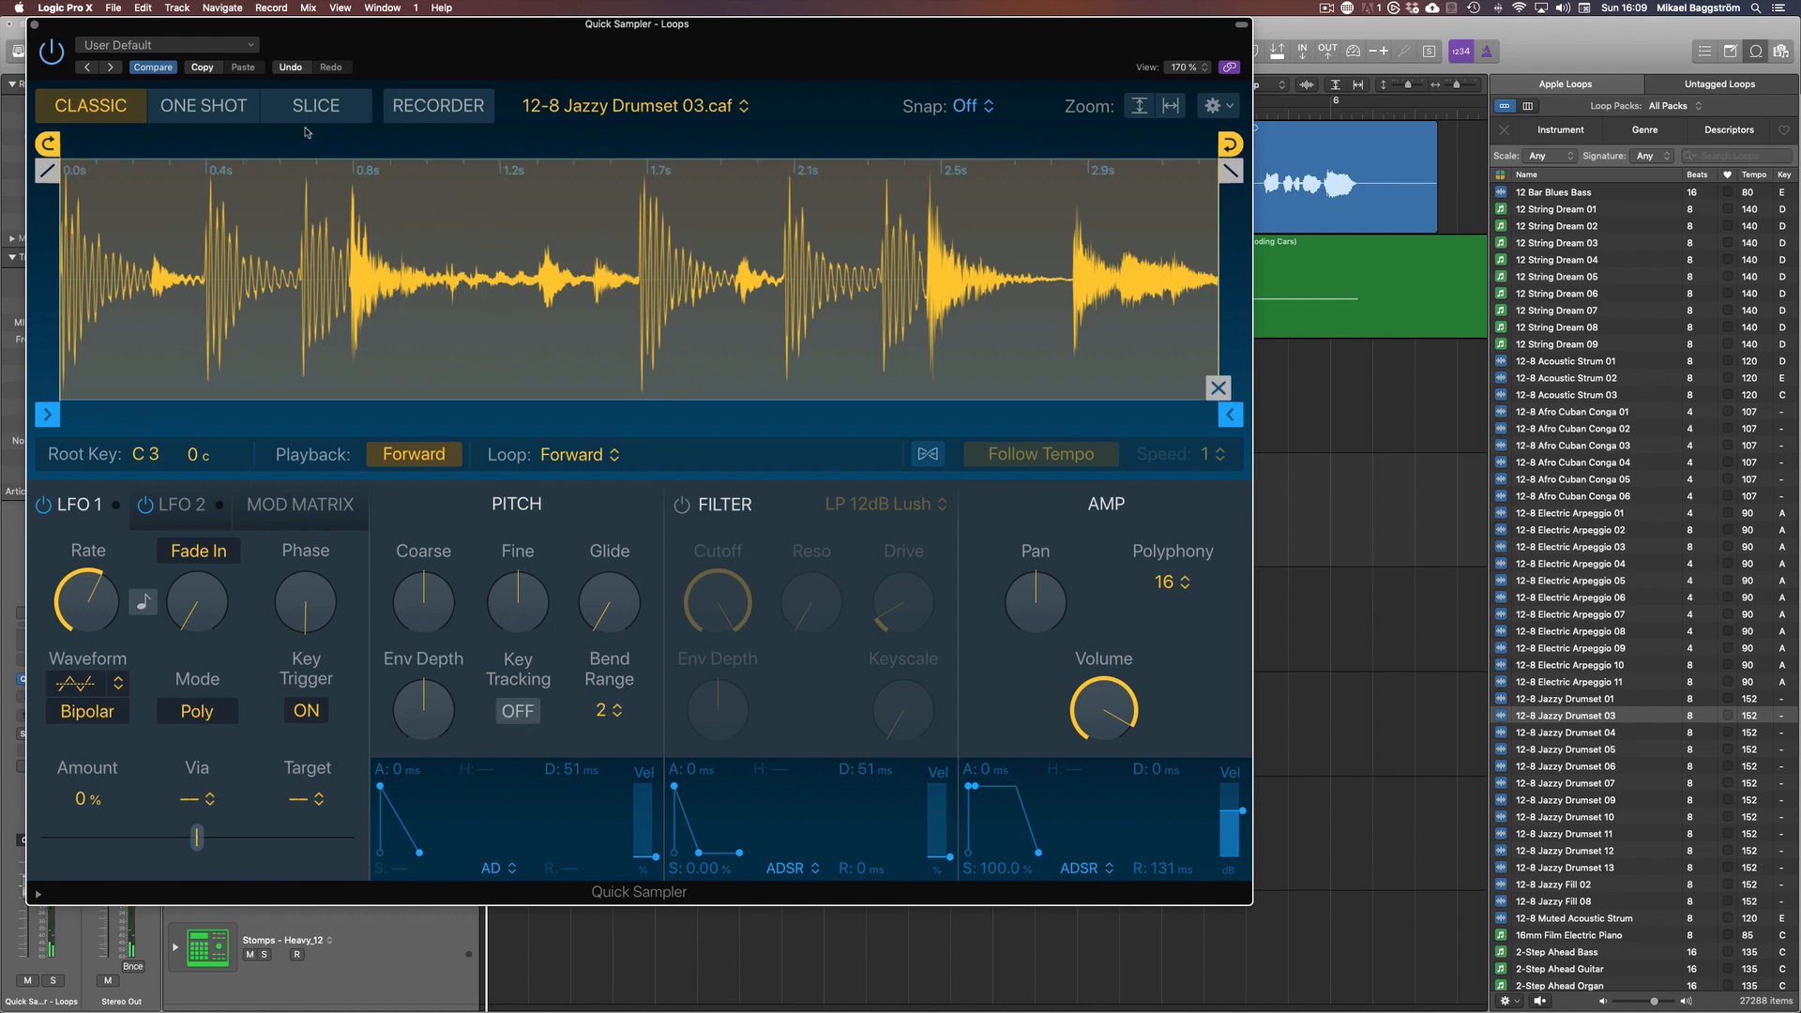
click(325, 108)
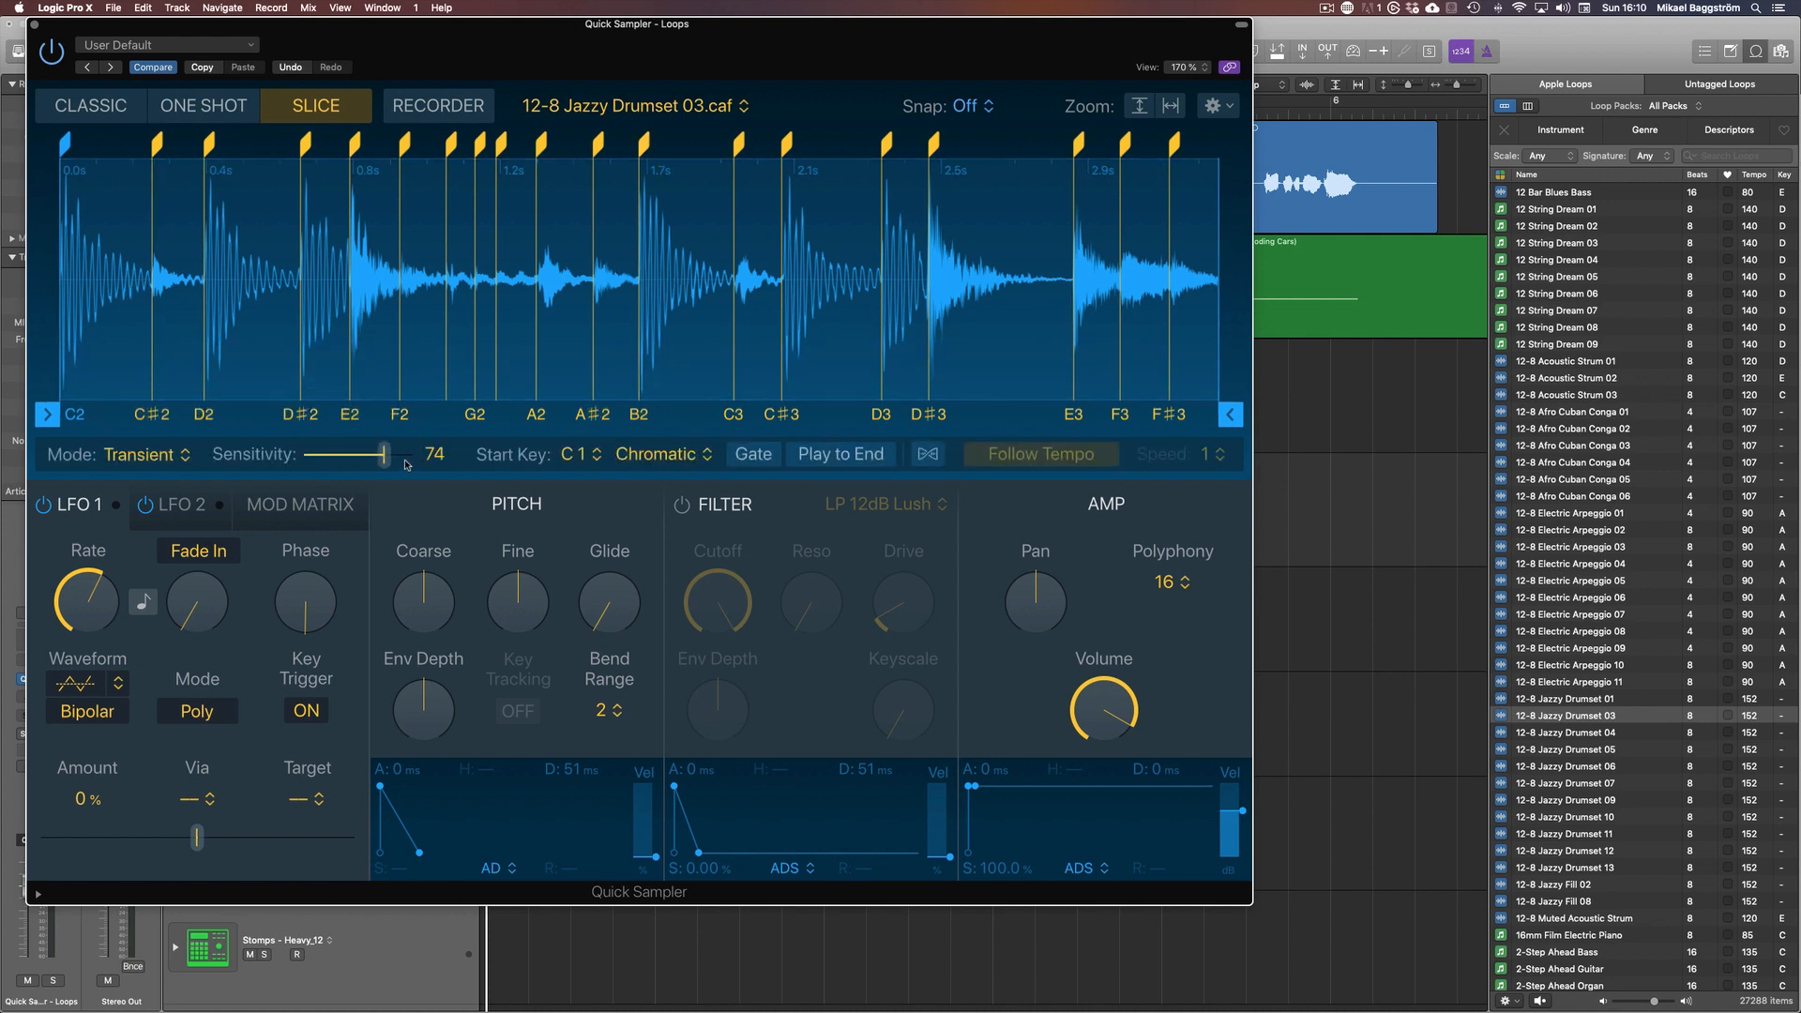
click(132, 290)
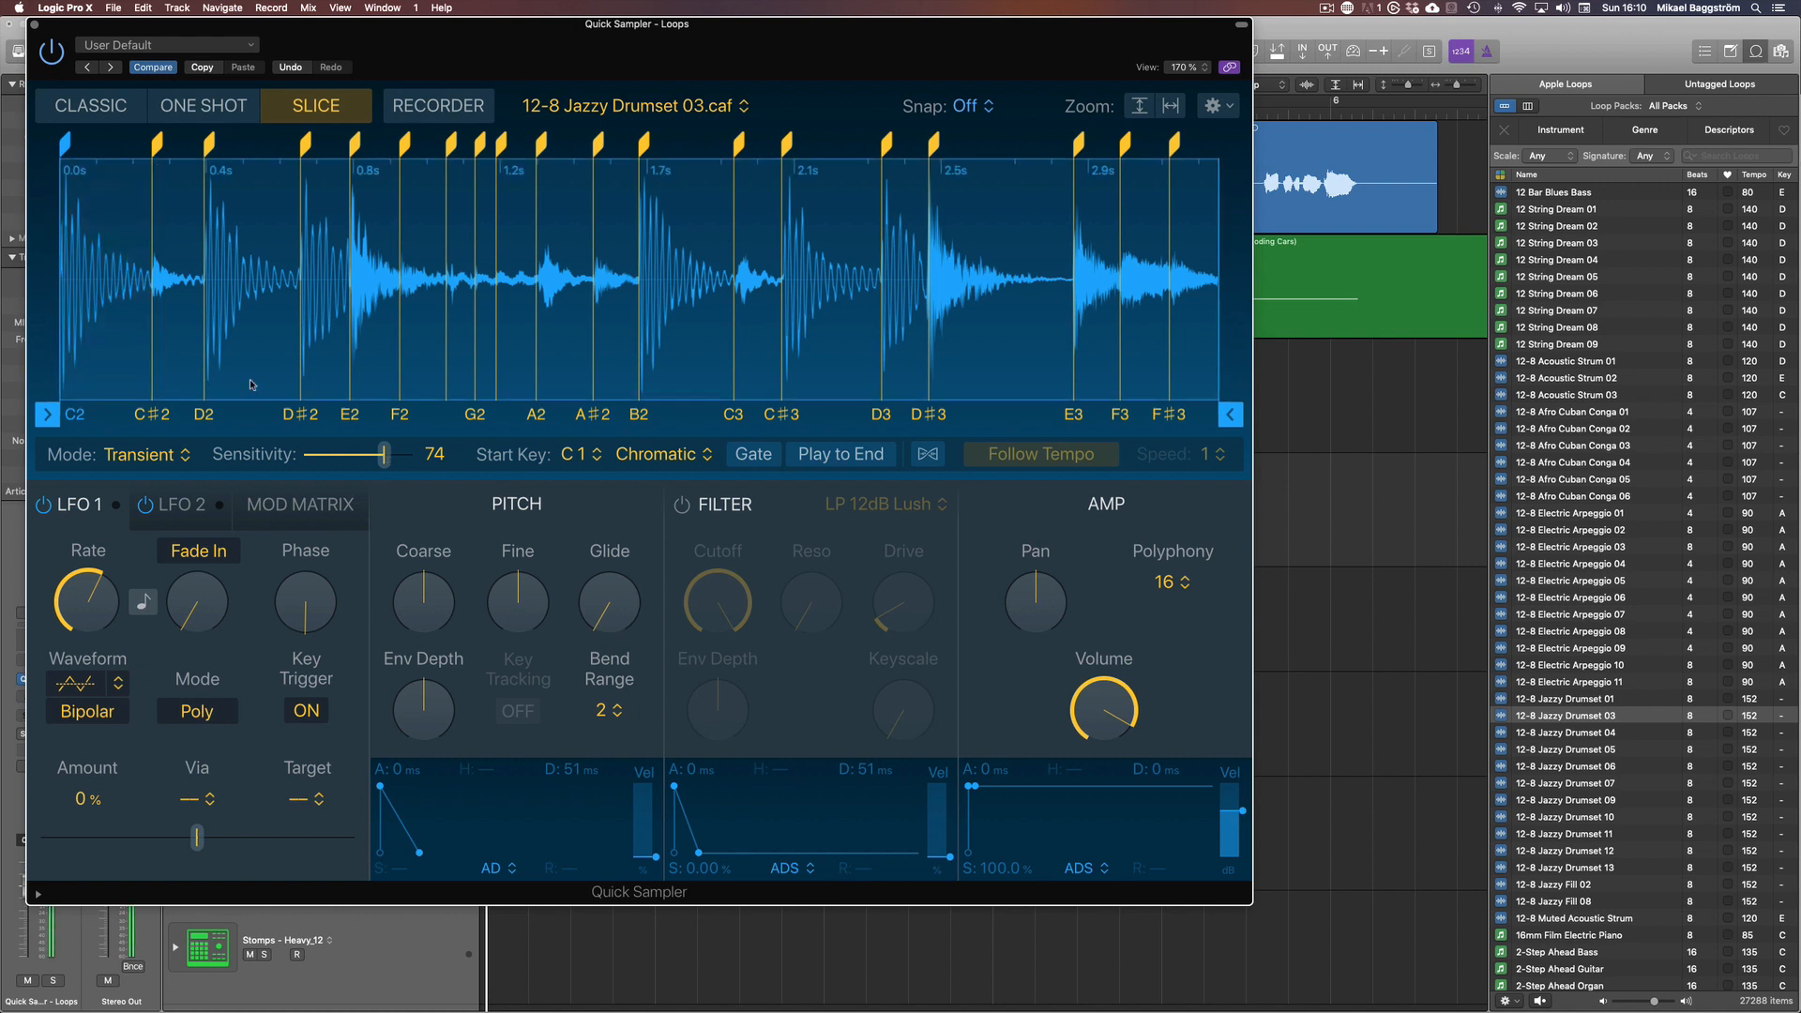
click(132, 290)
Set the transient sensitivity to 72 and add a slice marker about midway between the first two slice markers
drag(385, 455, 404, 464)
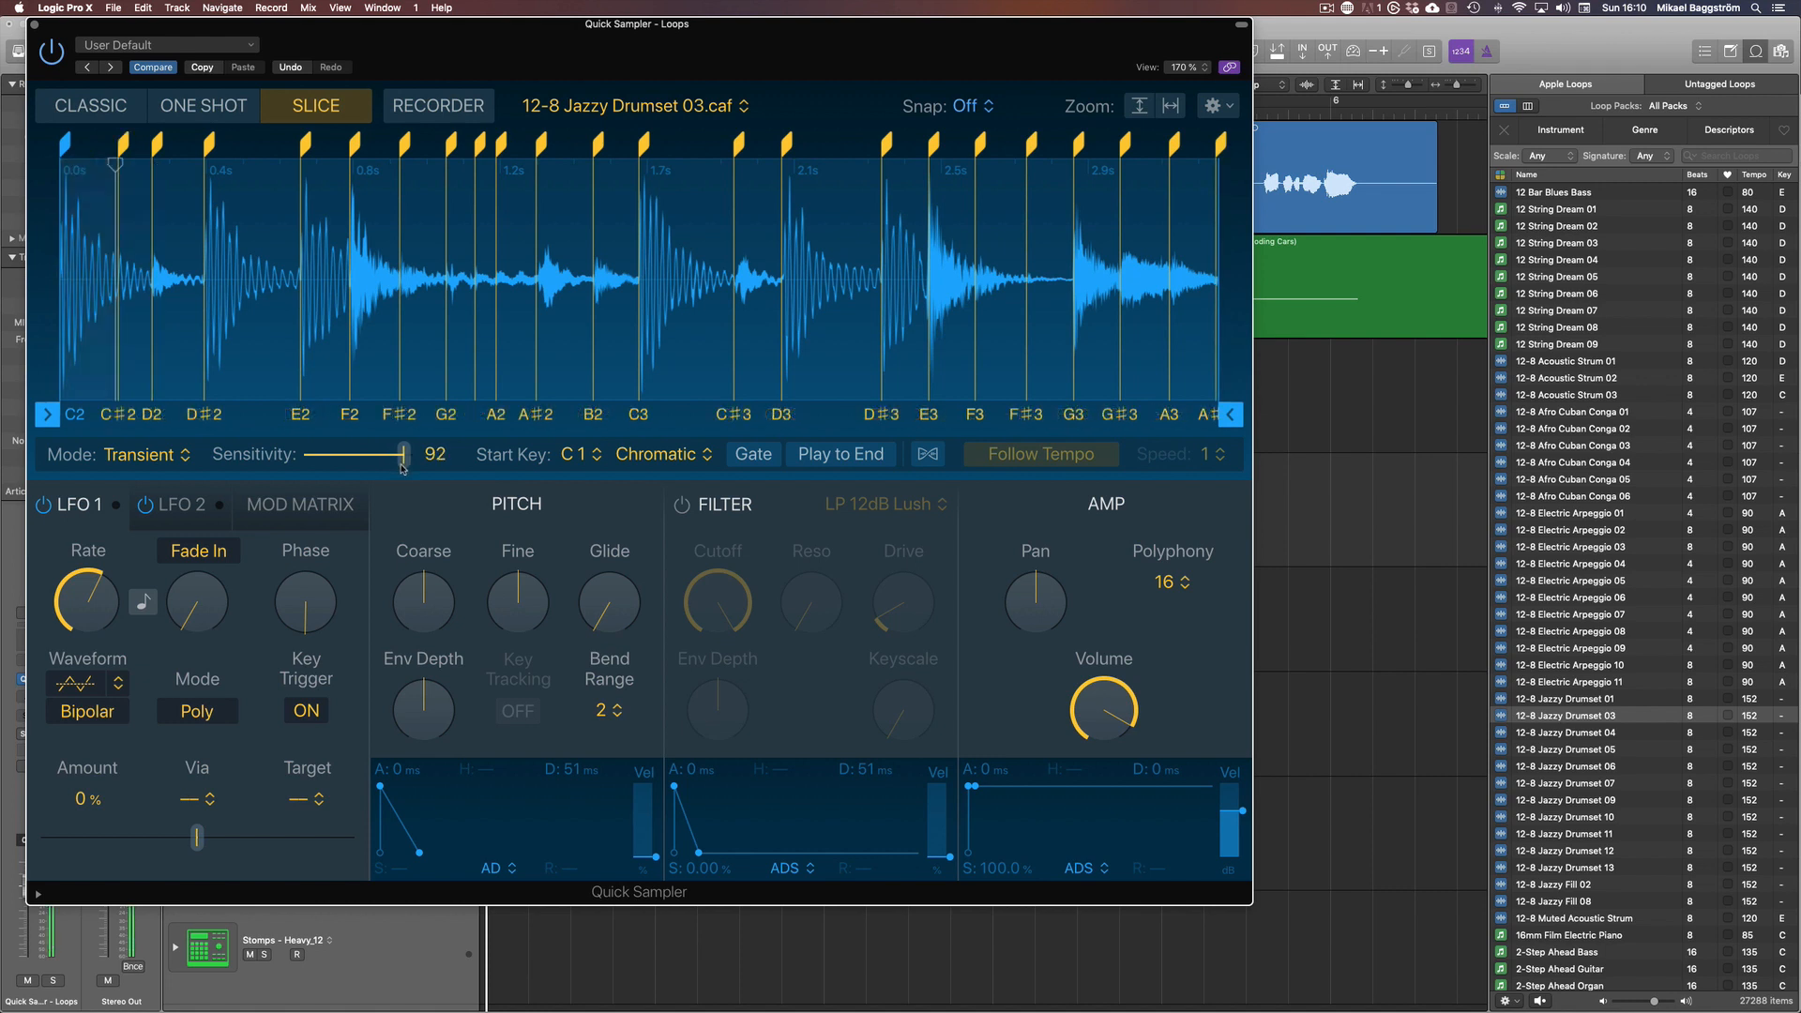
drag(400, 466, 381, 461)
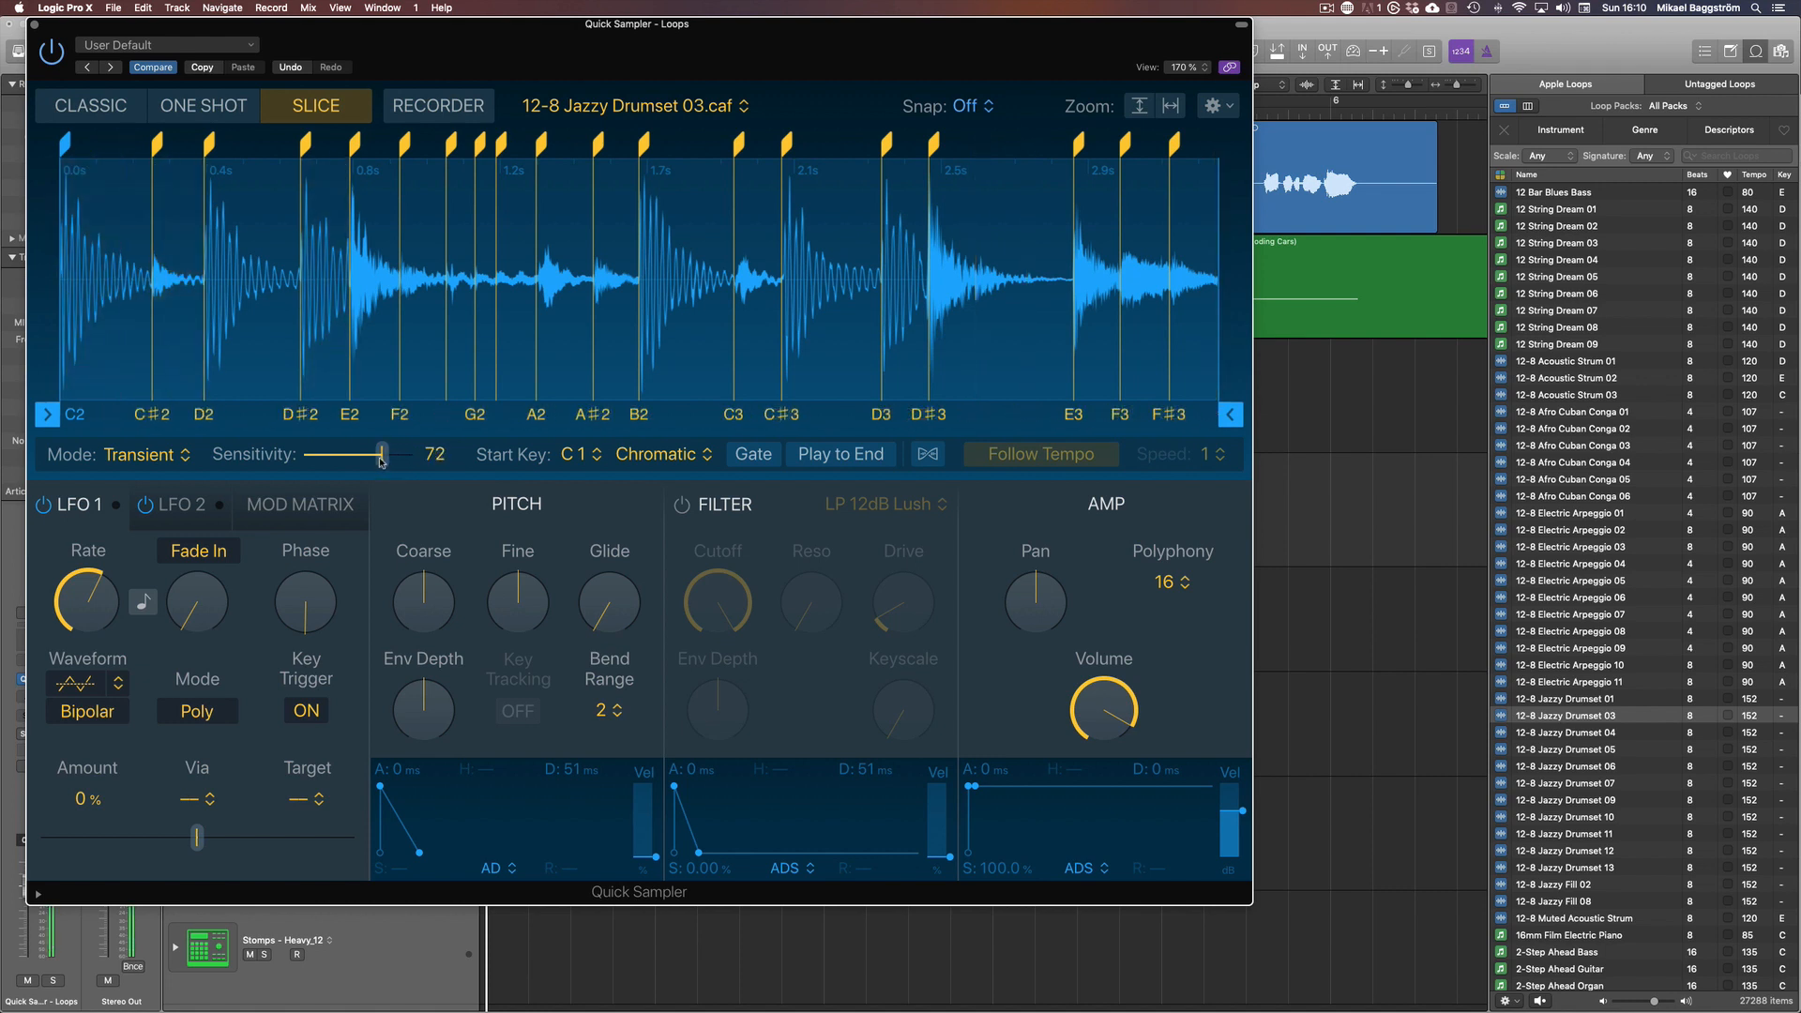
click(111, 171)
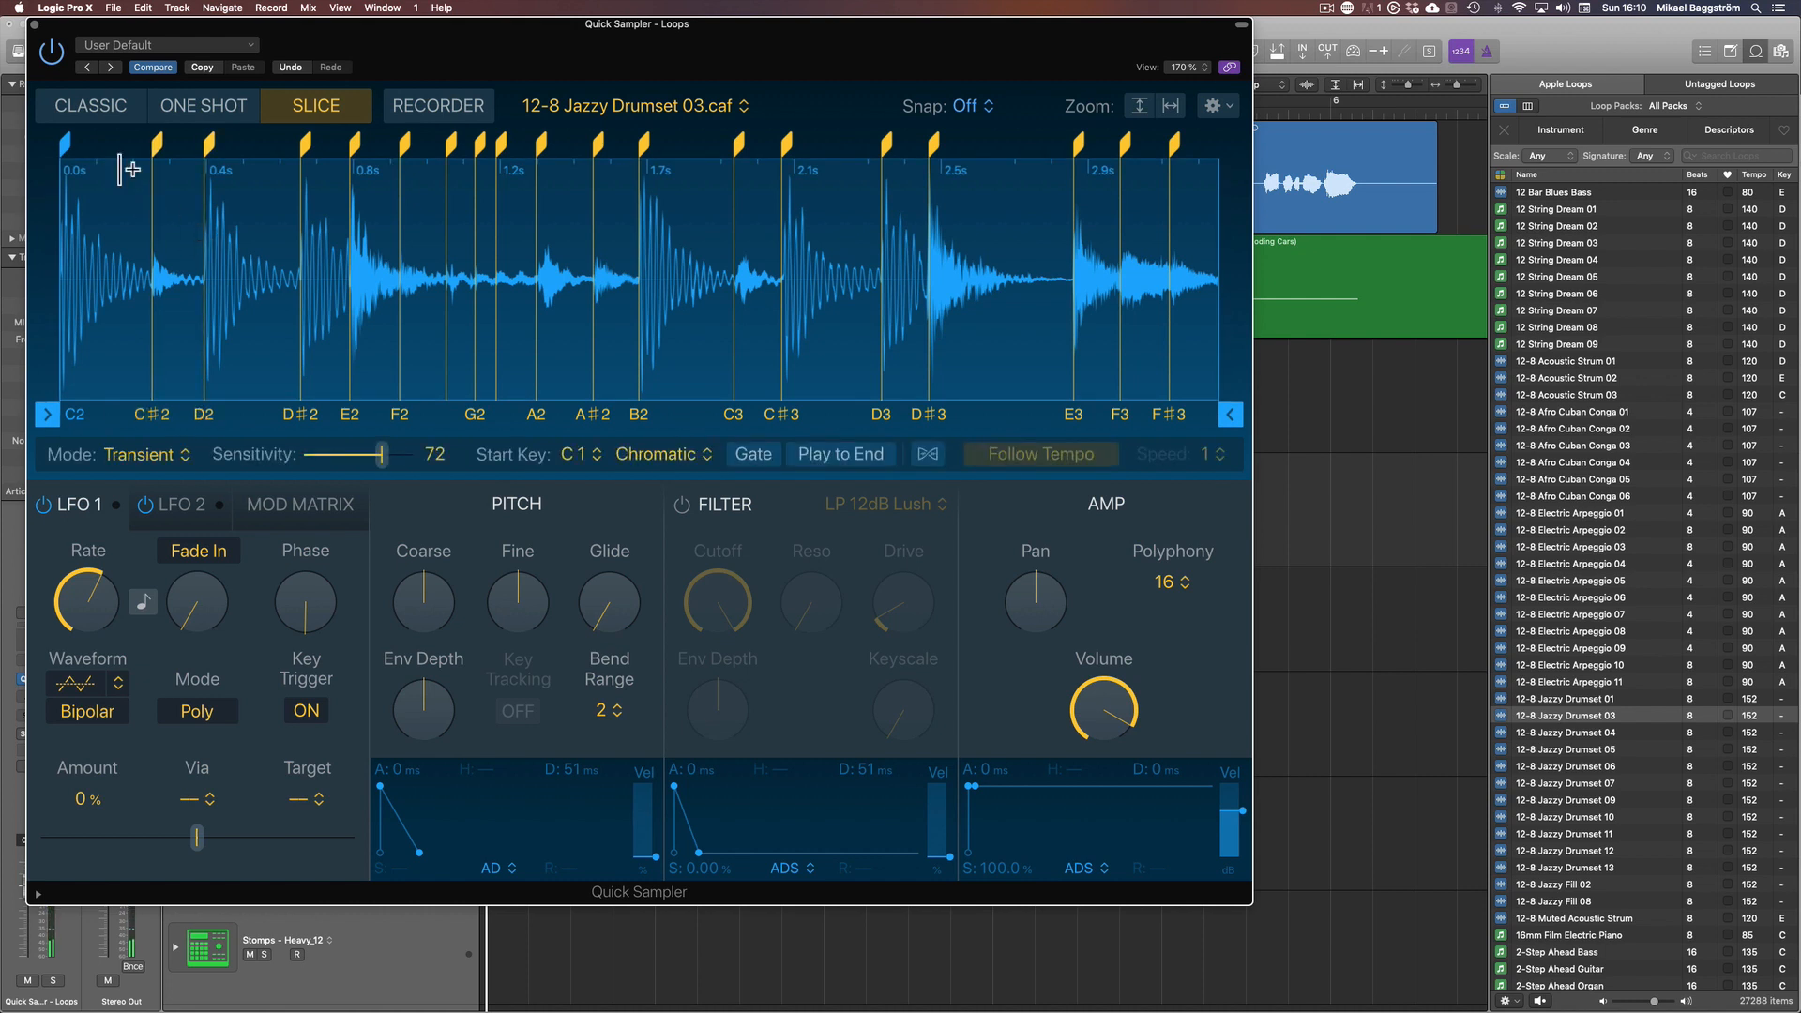
drag(122, 172, 123, 171)
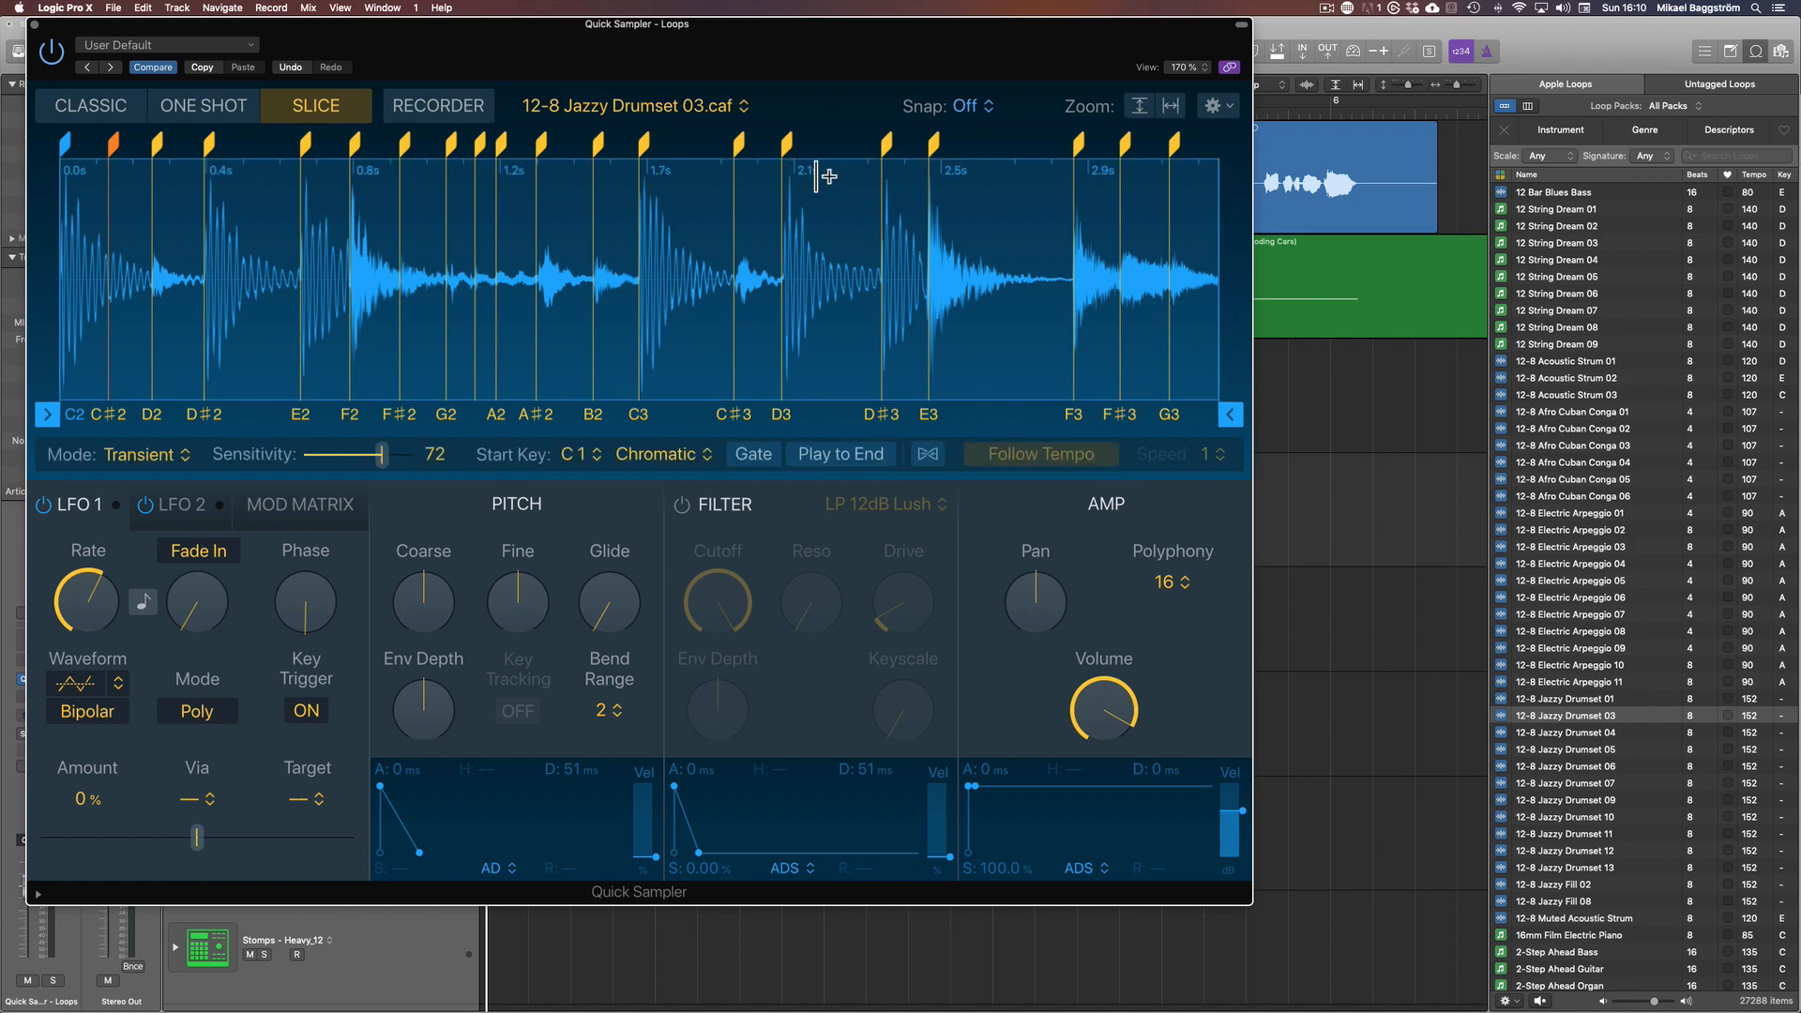
Solo the Audio 1 track and play the Project - Sampling_1#03 region from bar 5
drag(1003, 86, 994, 221)
click(1162, 101)
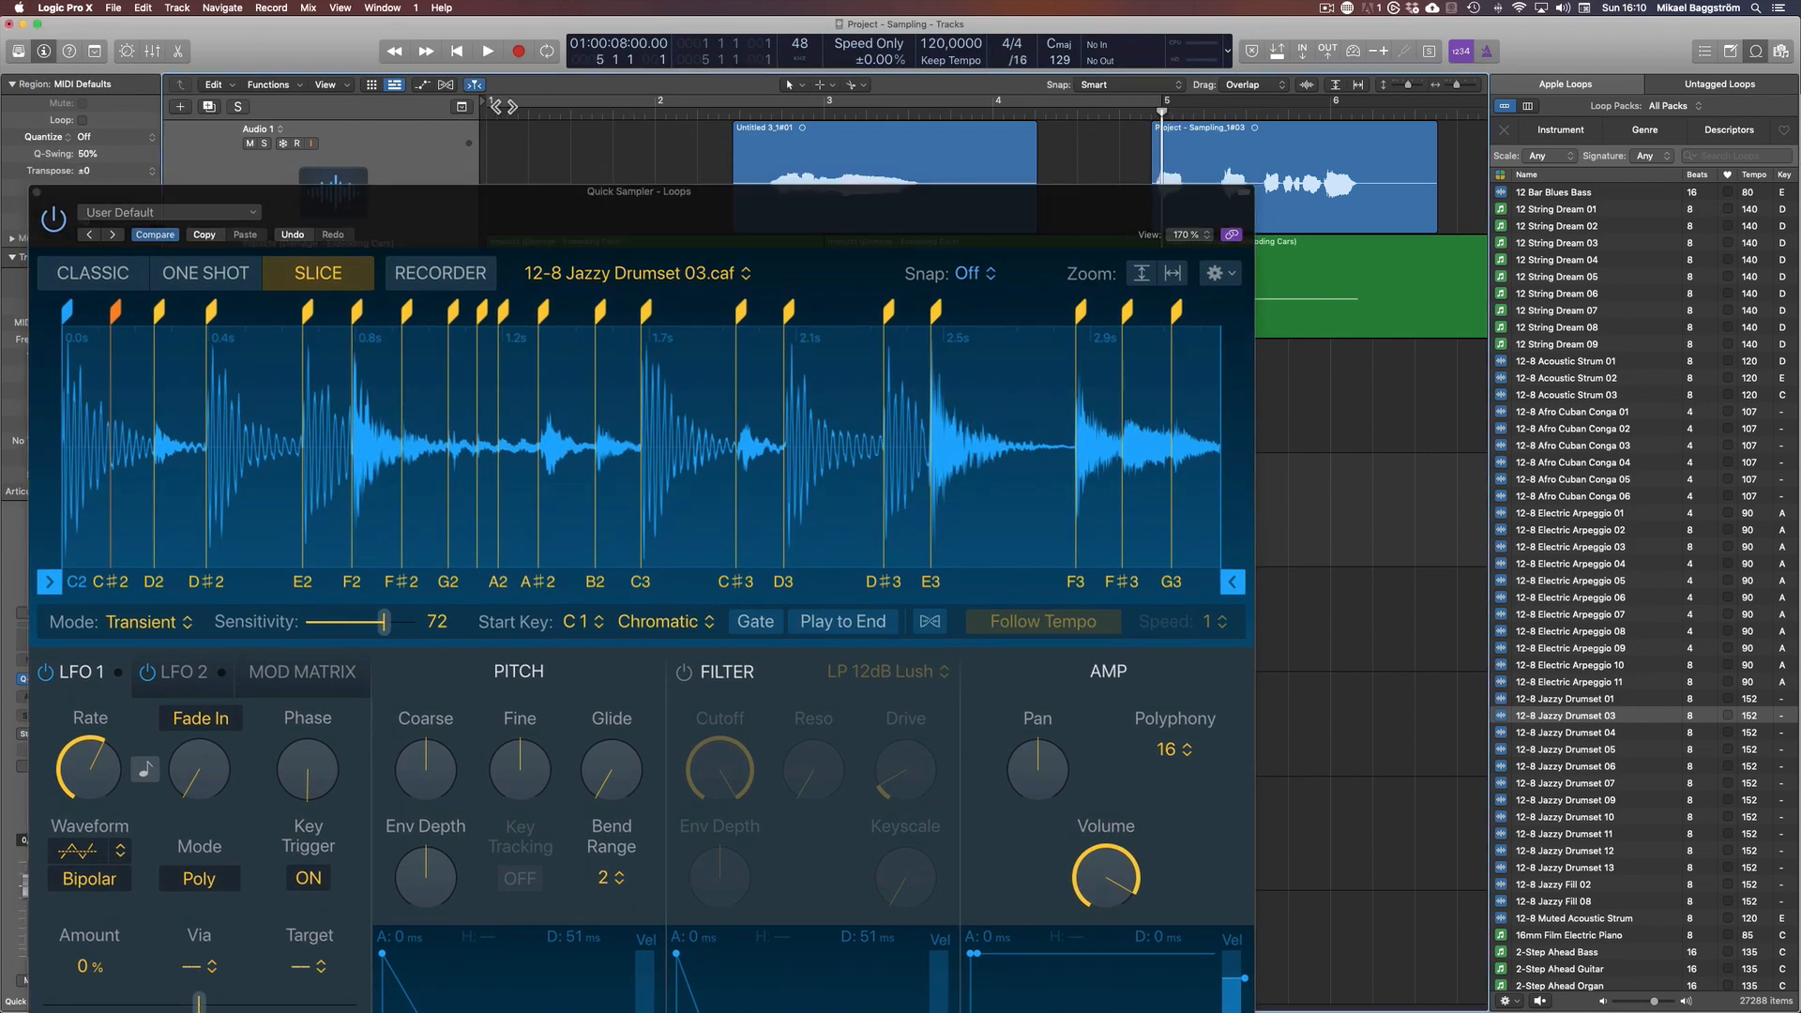
click(265, 143)
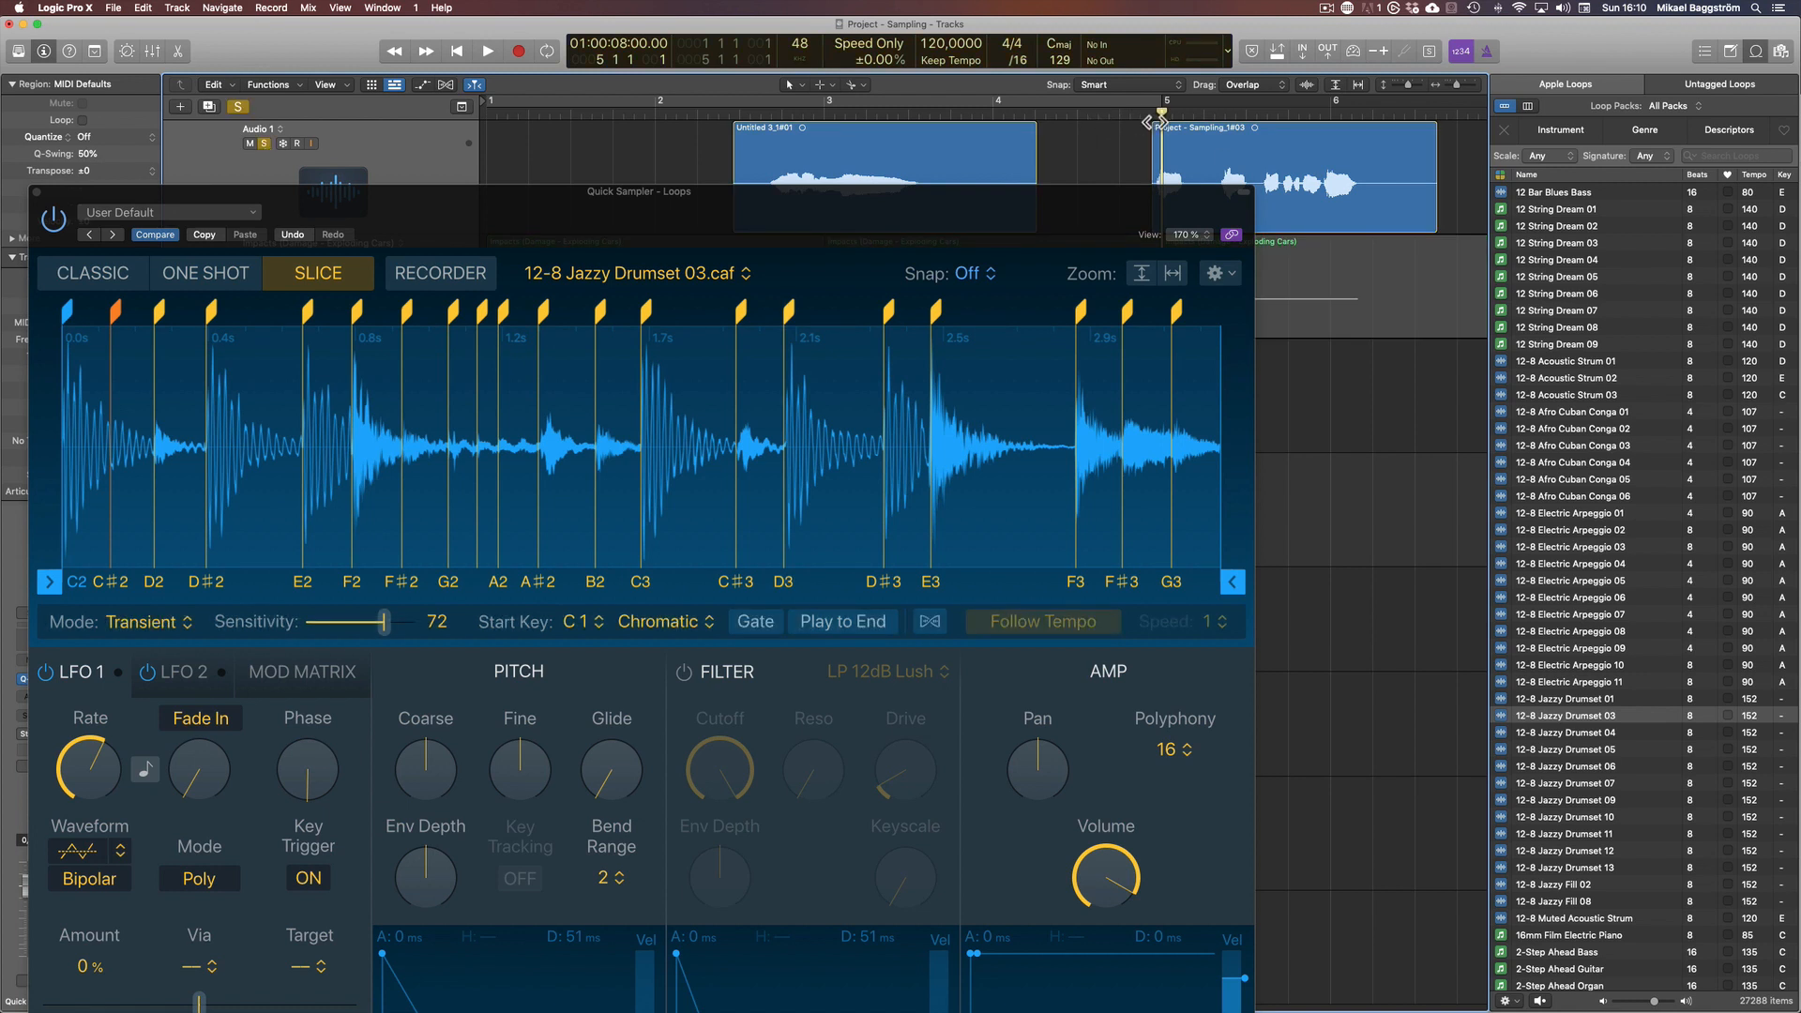
key(space)
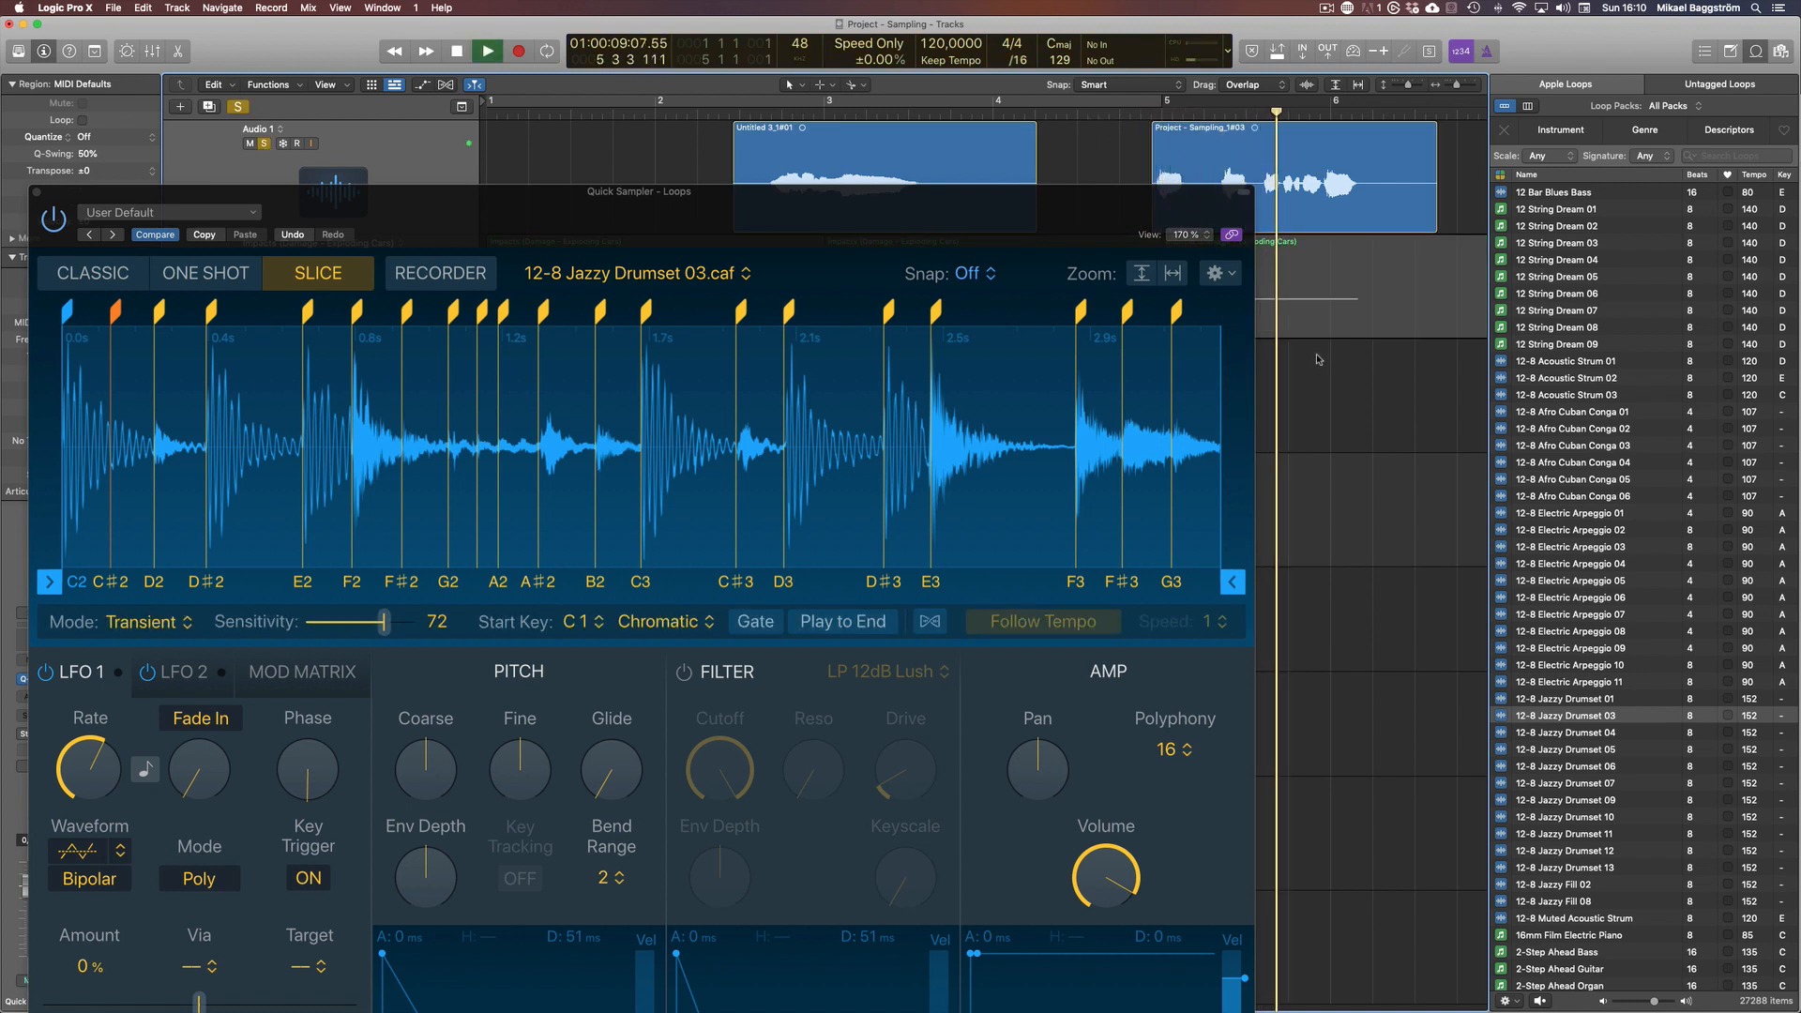
key(space)
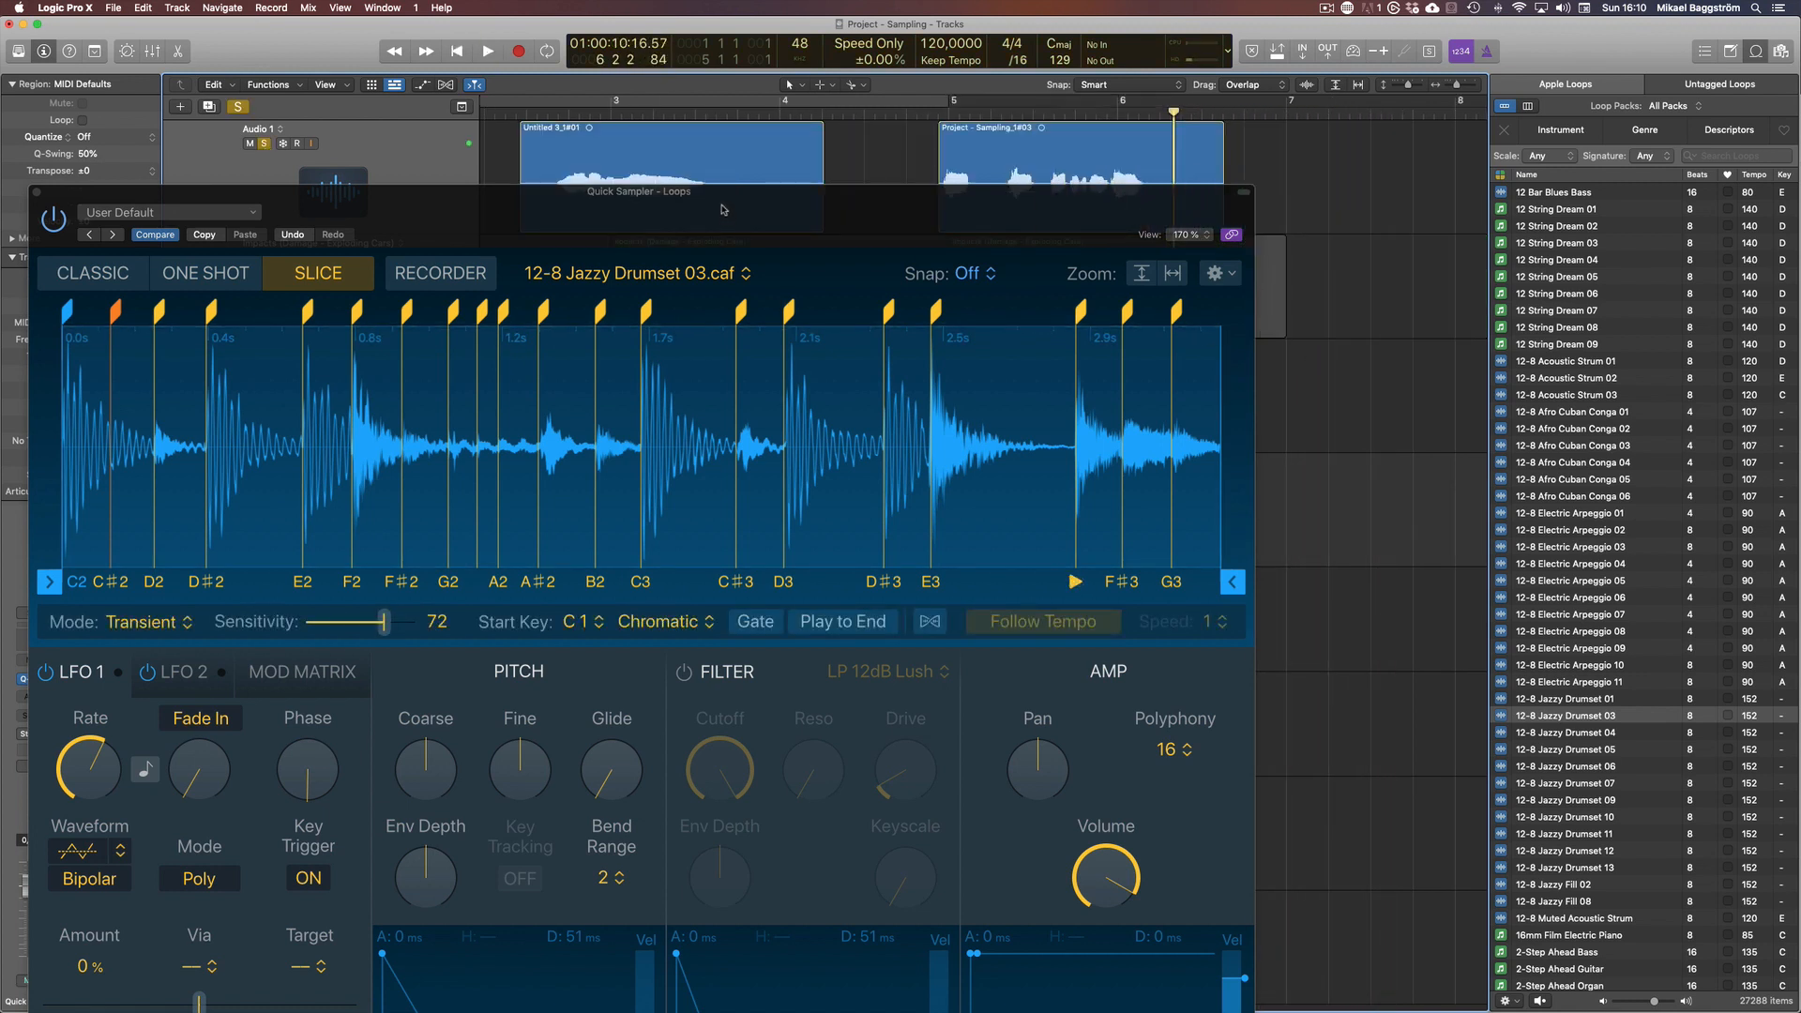
Load the Project - Sampling_1#03 audio region into the Quick Sampler of the Quick Sampler - Loops track in place of the drum loop
drag(722, 212, 767, 170)
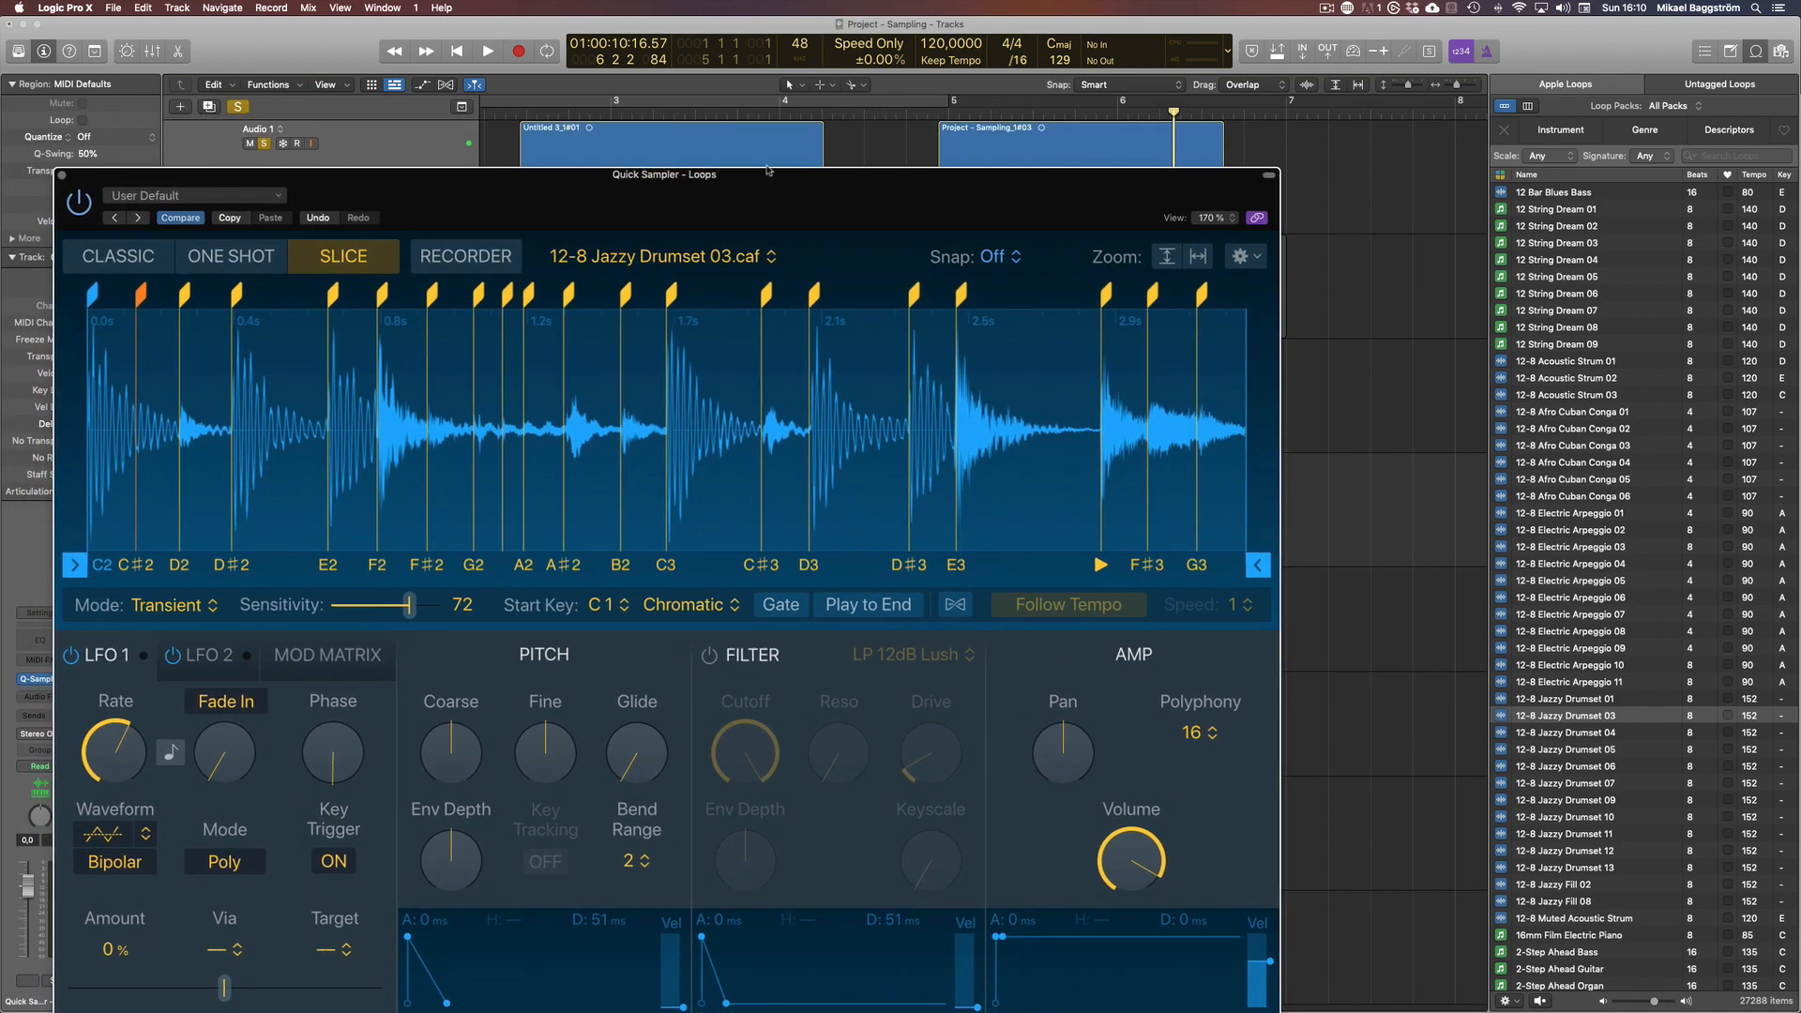
drag(1135, 128, 330, 391)
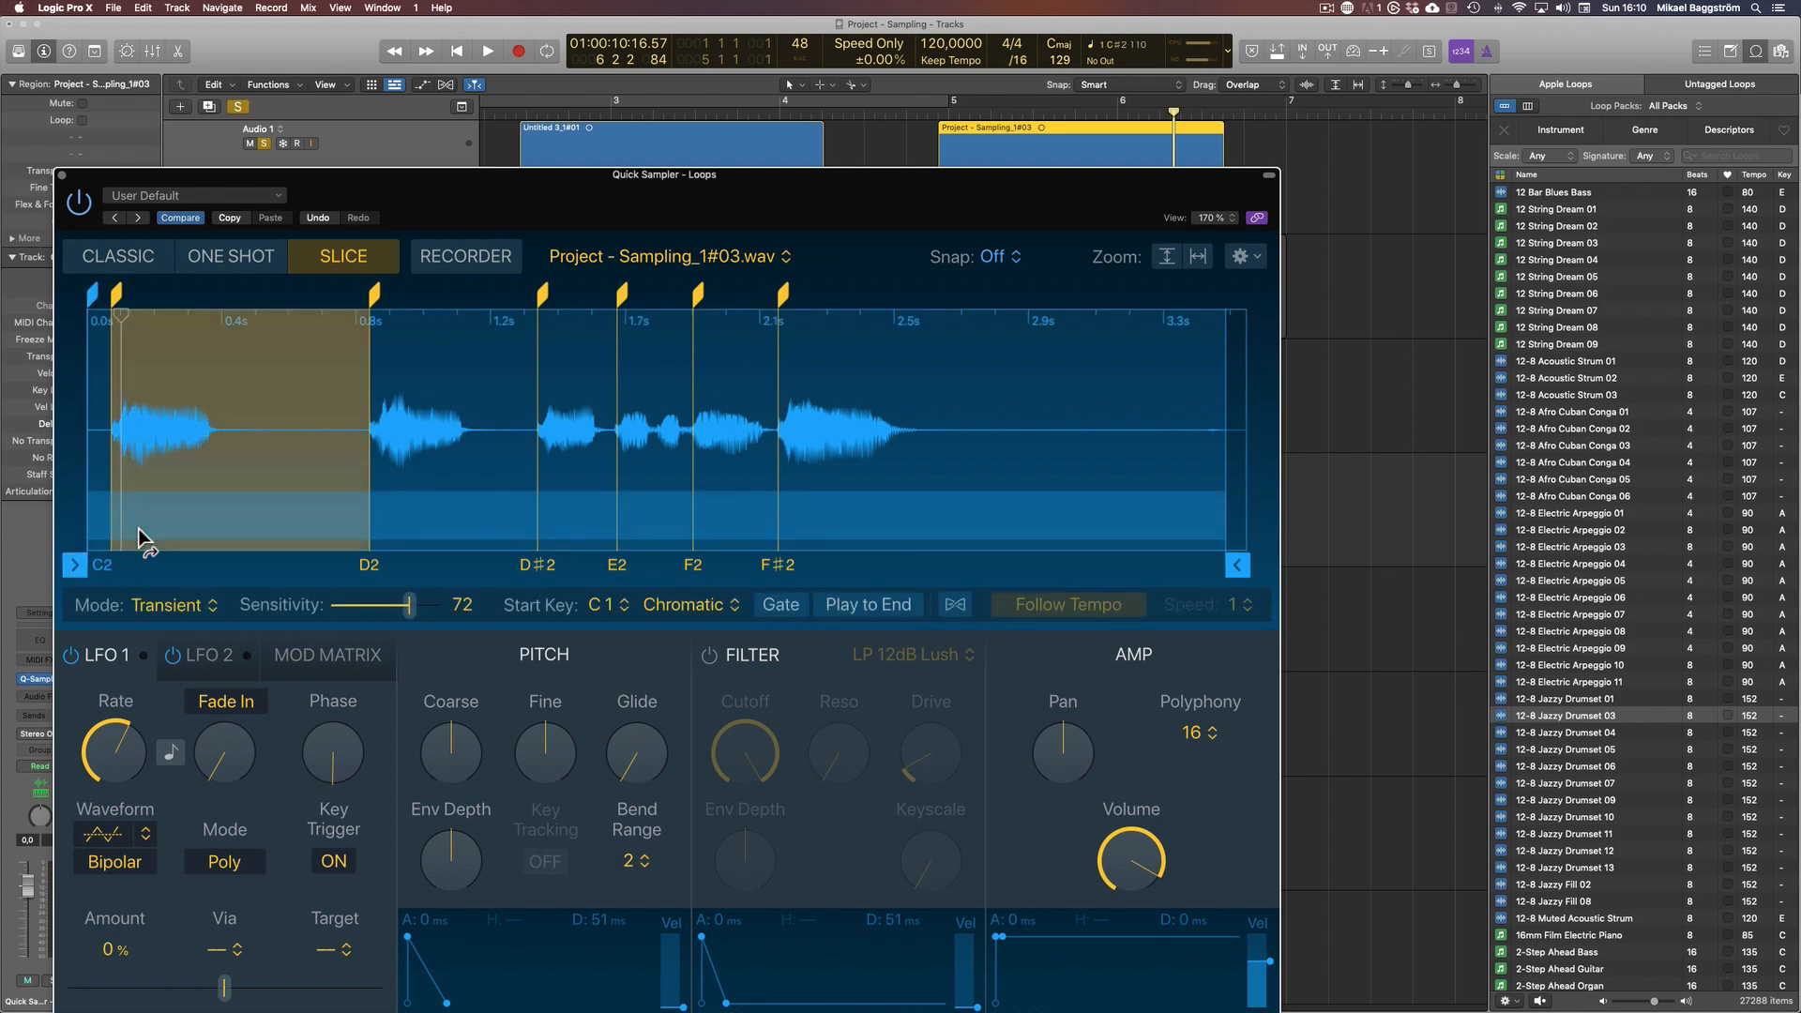
drag(992, 200, 1108, 292)
drag(721, 540, 638, 352)
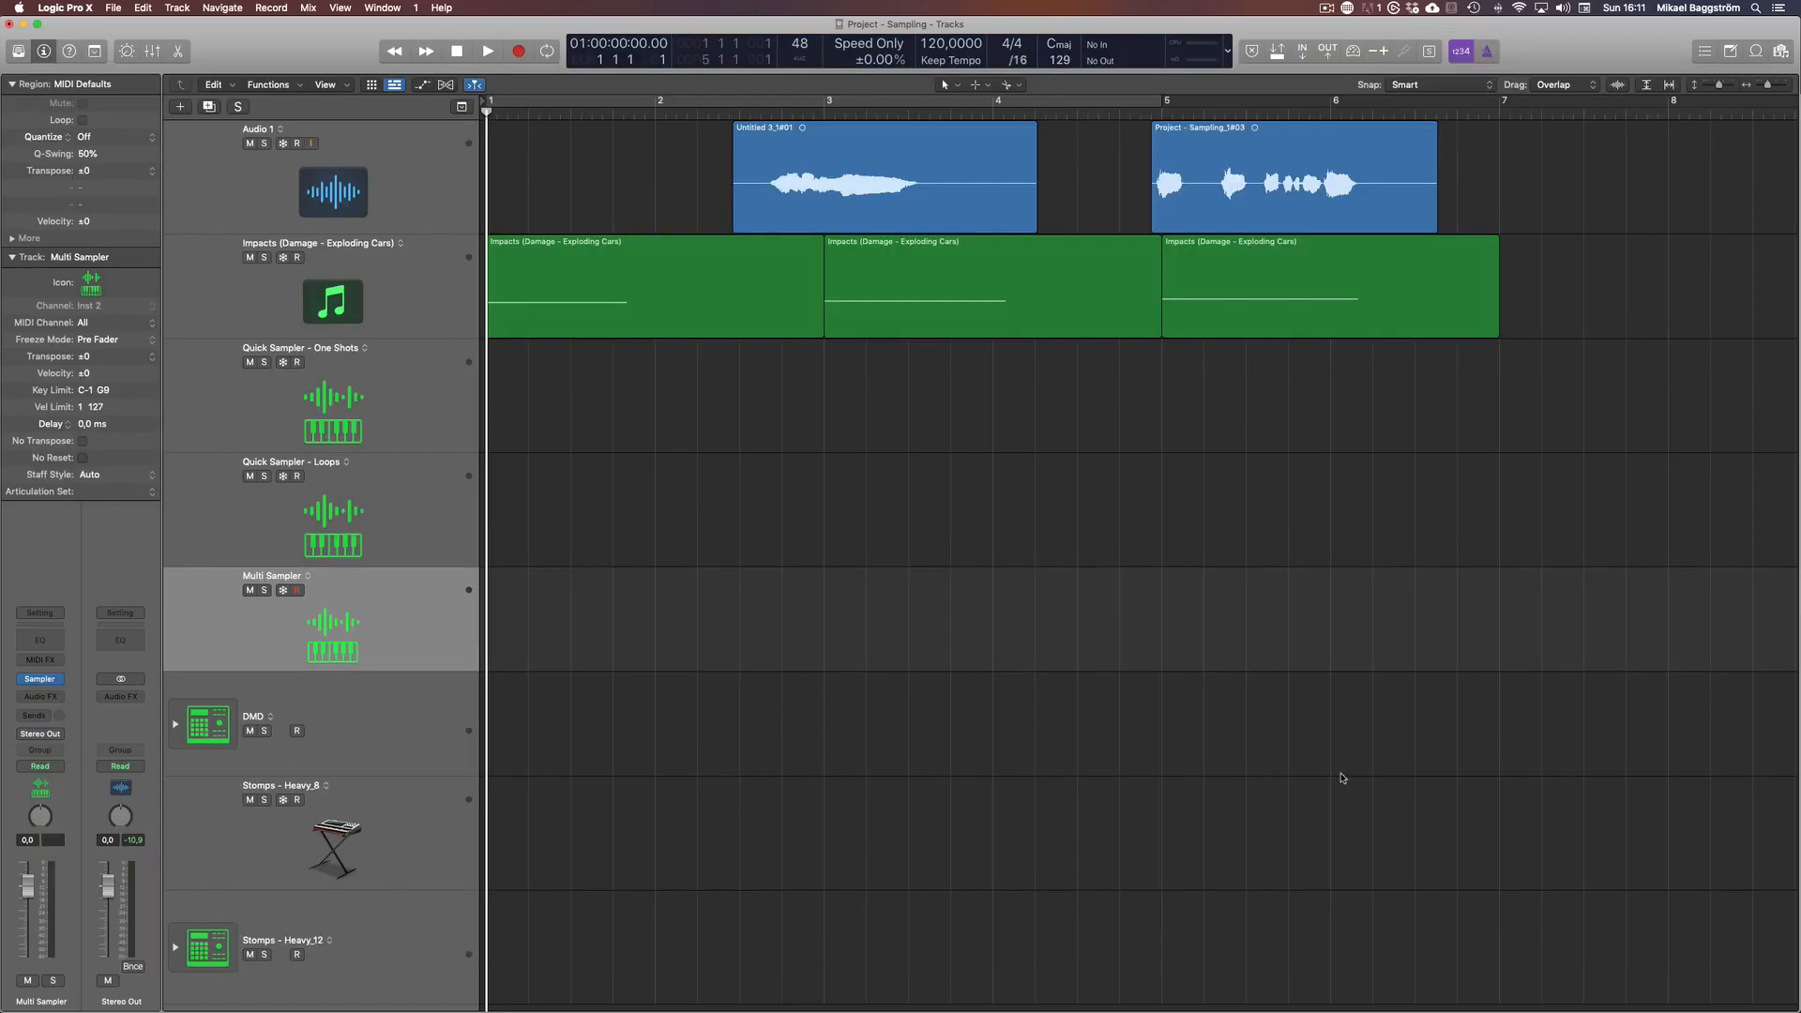
Solo the Impacts (Damage - Exploding Cars) track and play its MIDI regions
key(i)
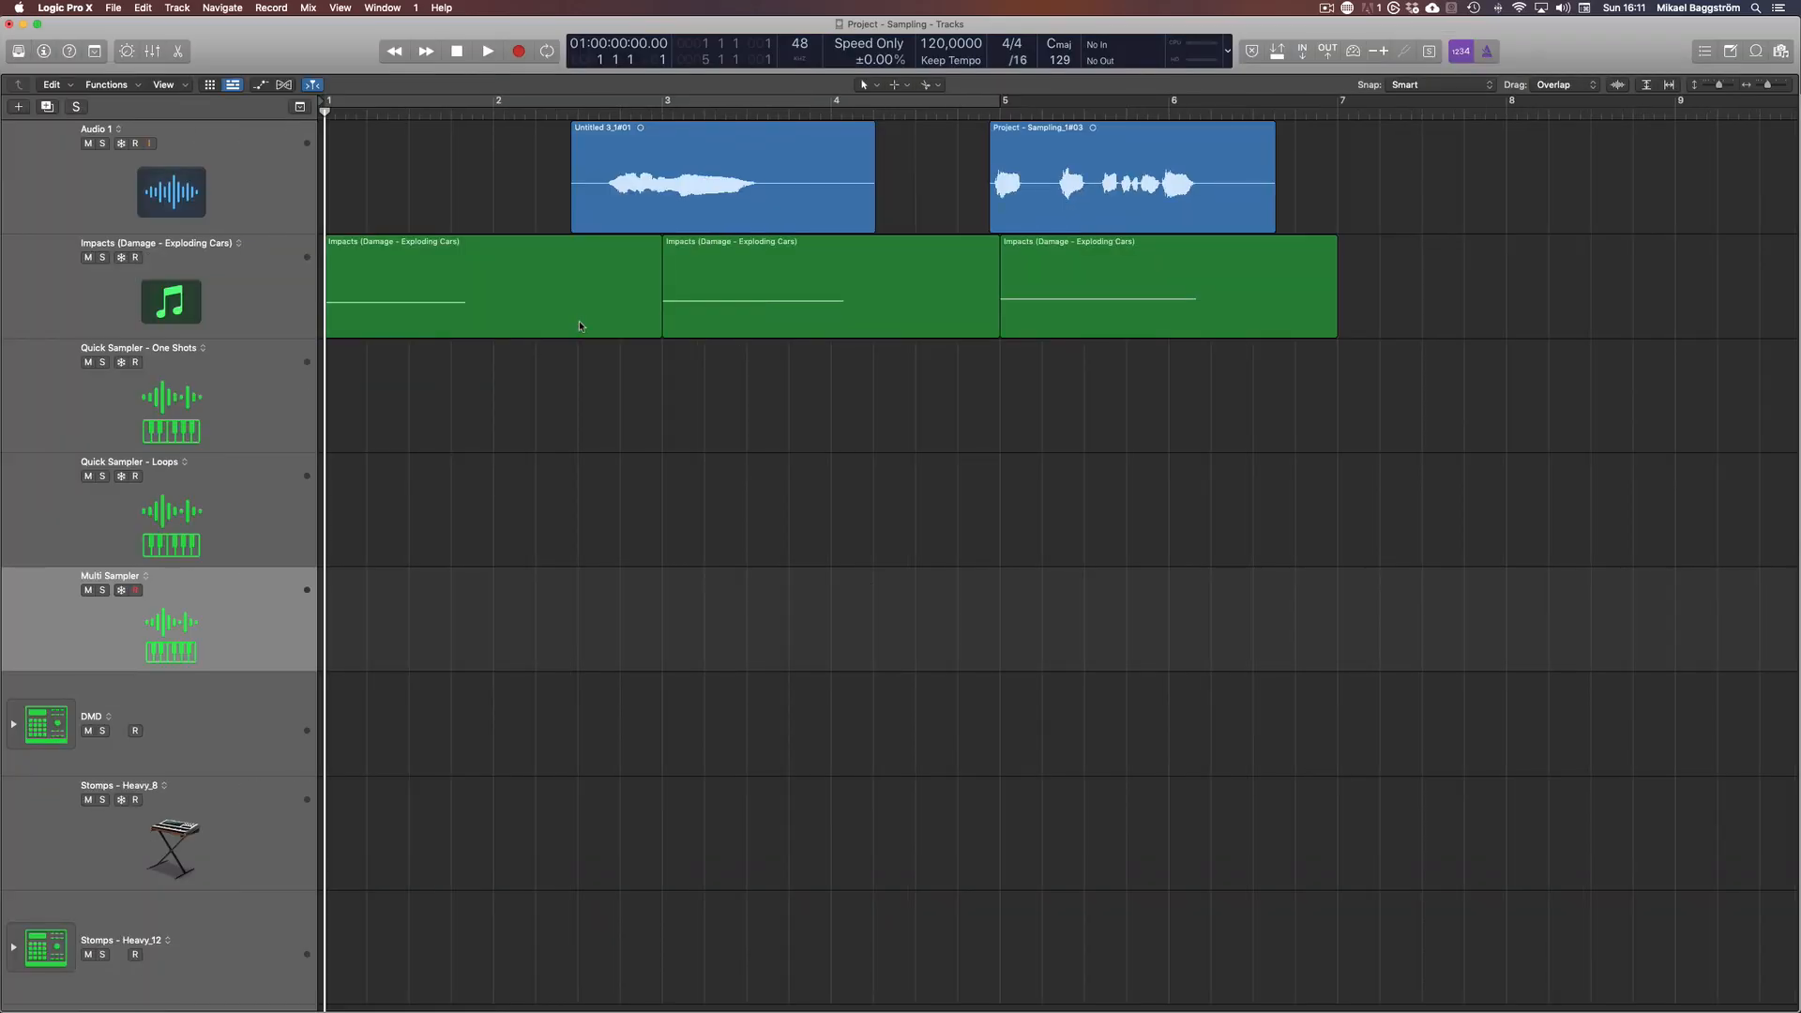
click(319, 265)
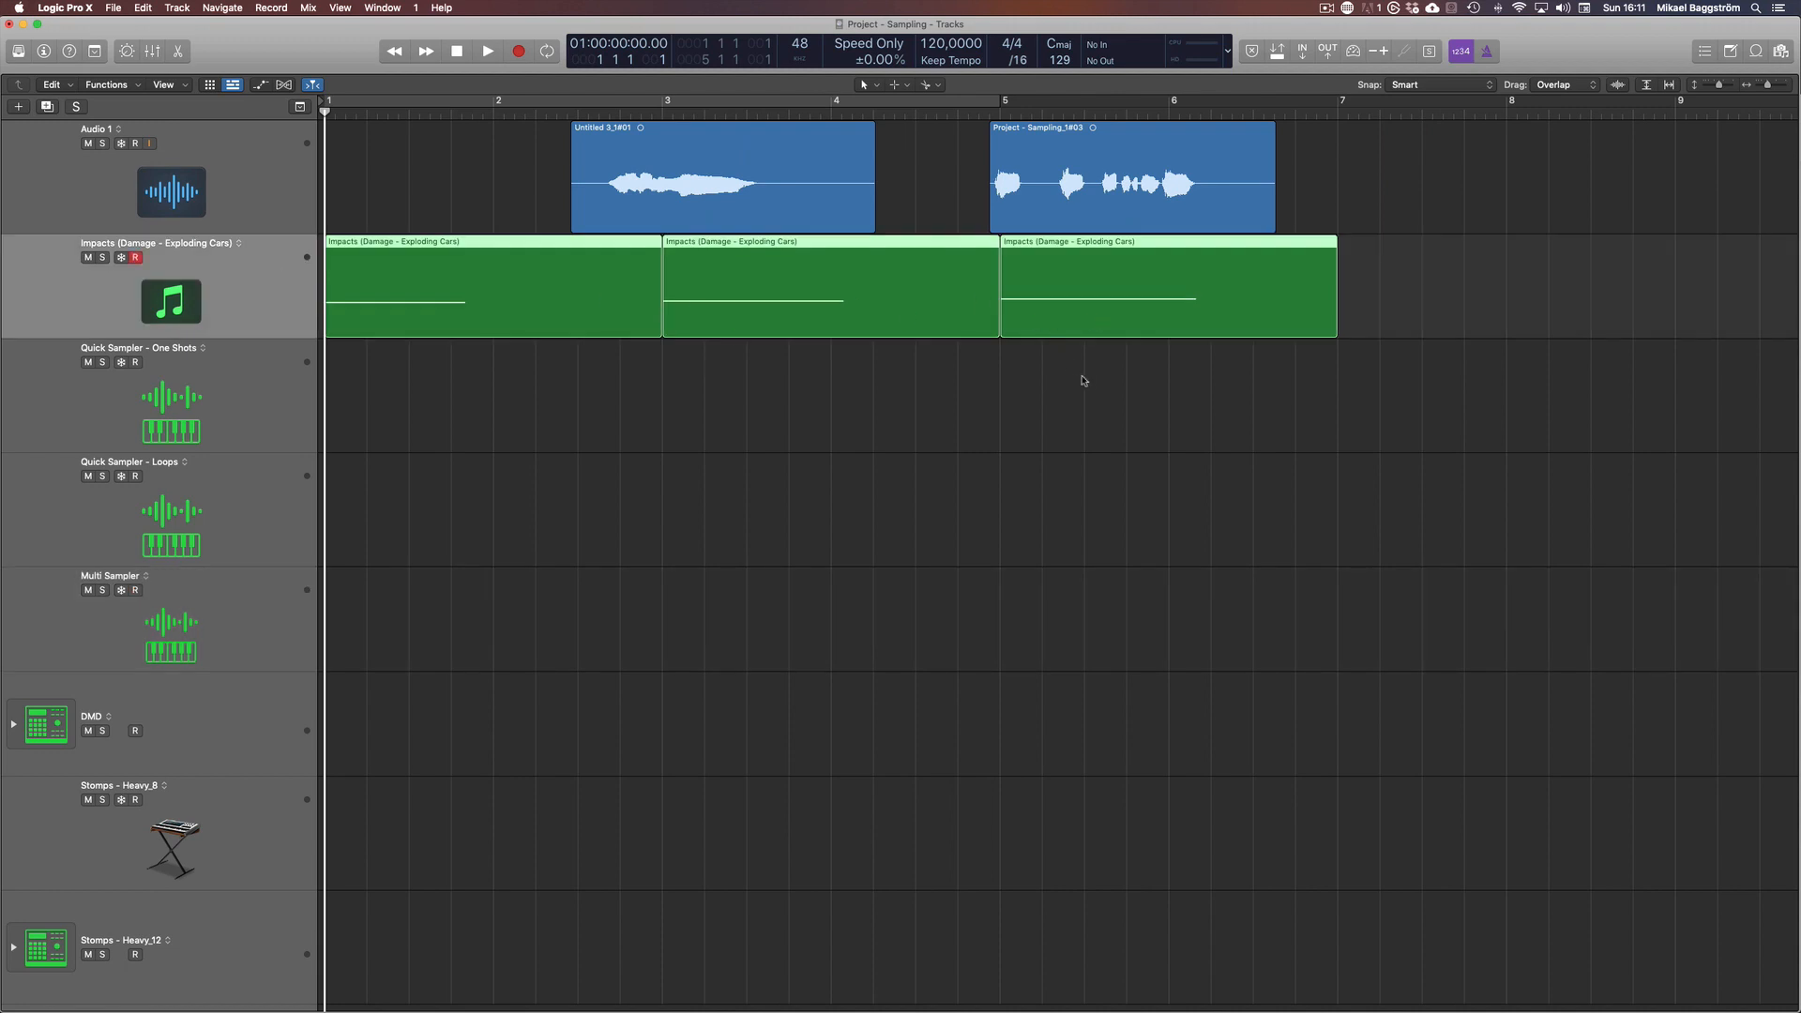
key(i)
click(654, 472)
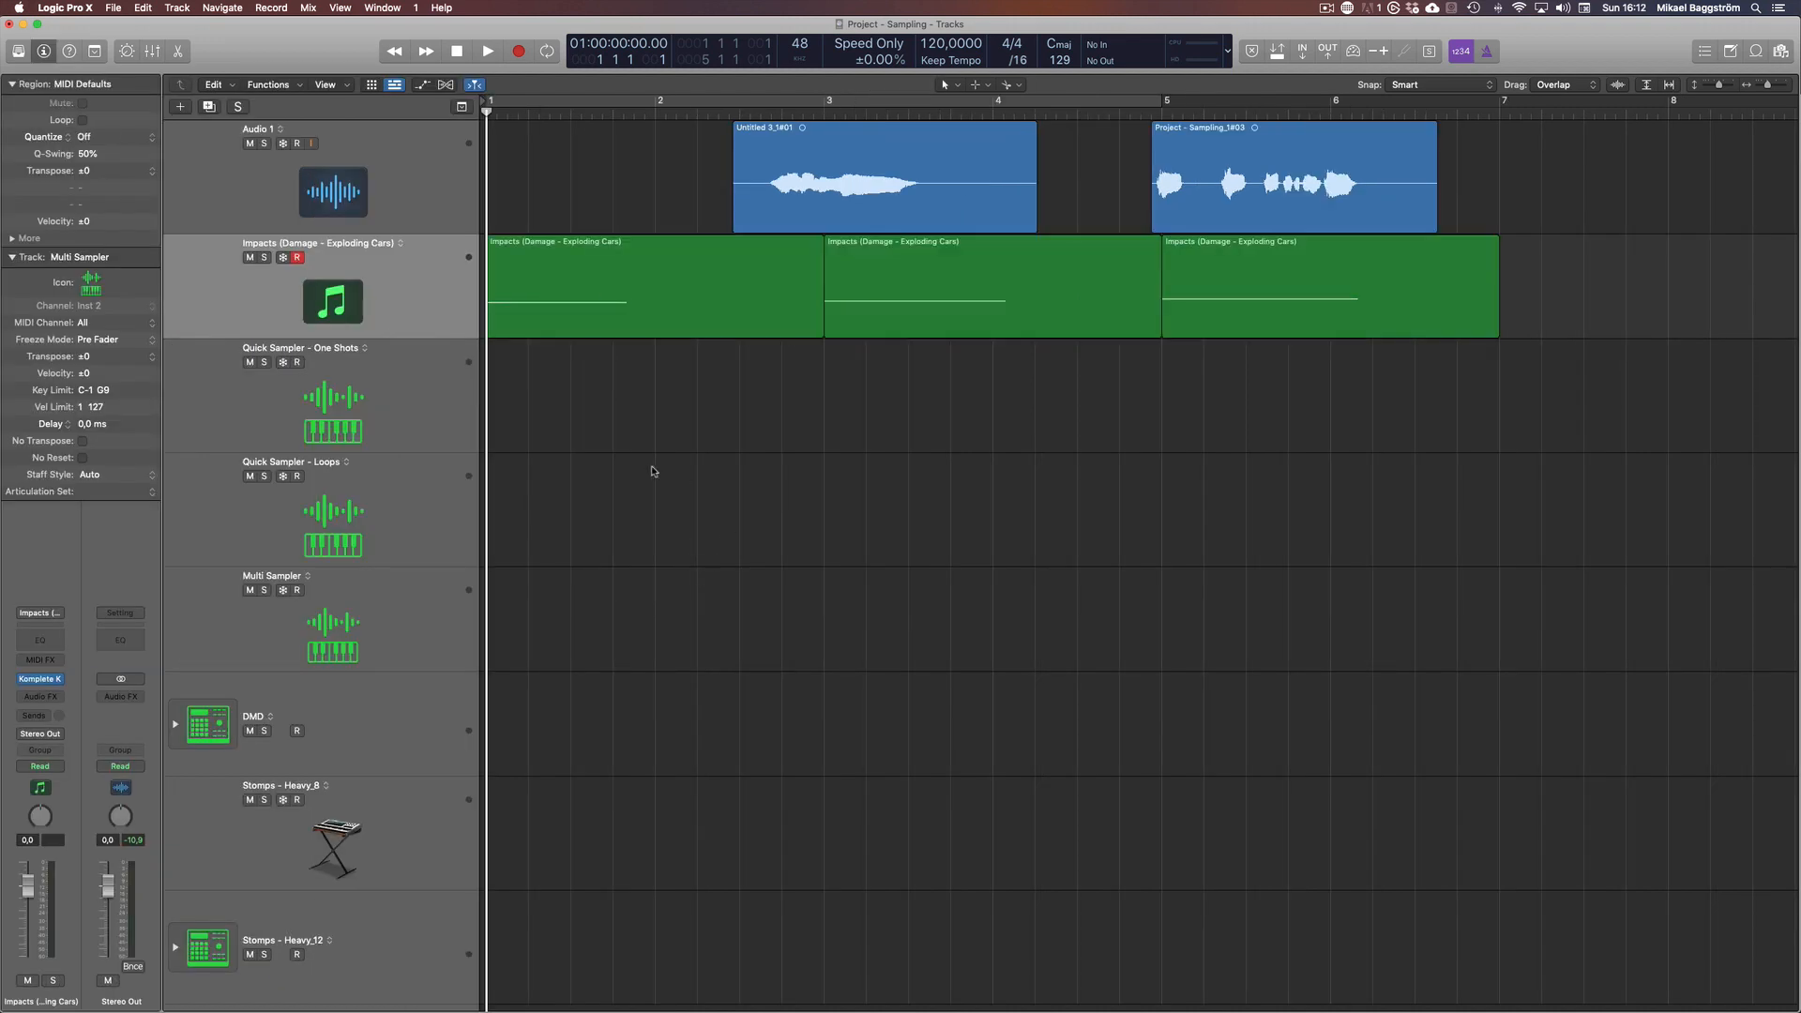
click(265, 258)
key(space)
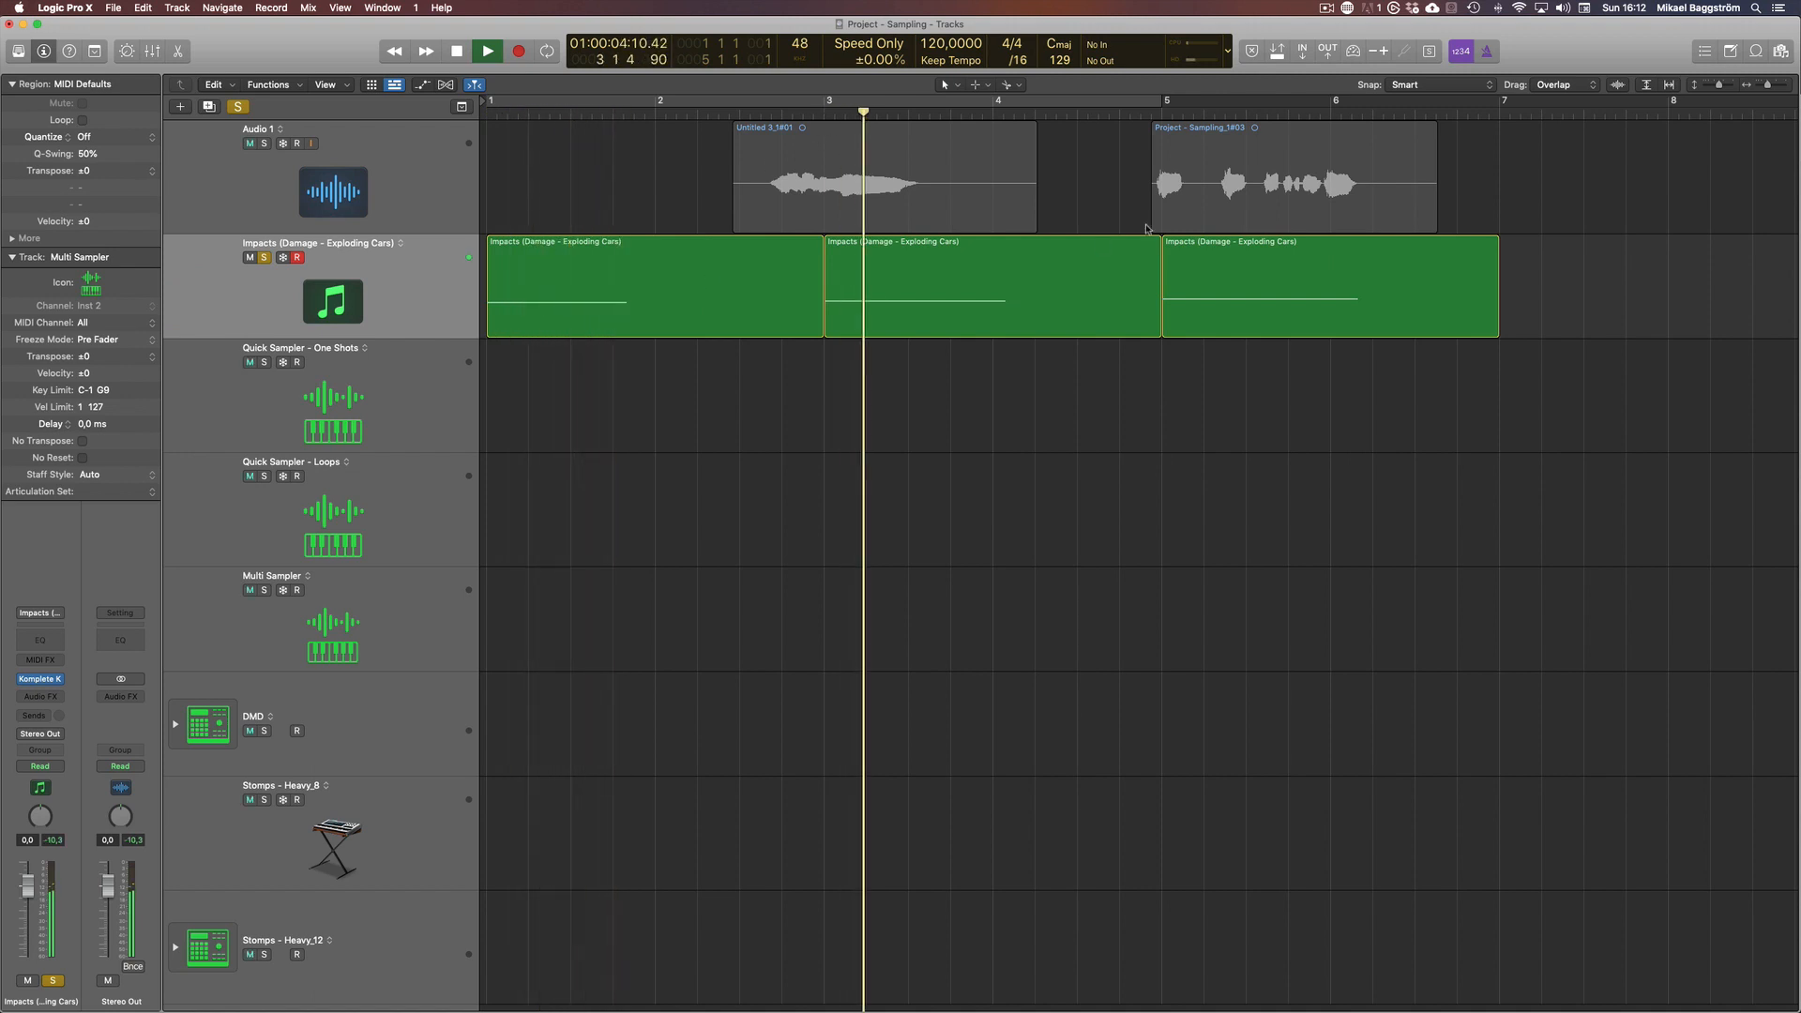
key(space)
Show the Komplete Kontrol instrument window of the Impacts (Damage - Exploding Cars) track
click(410, 306)
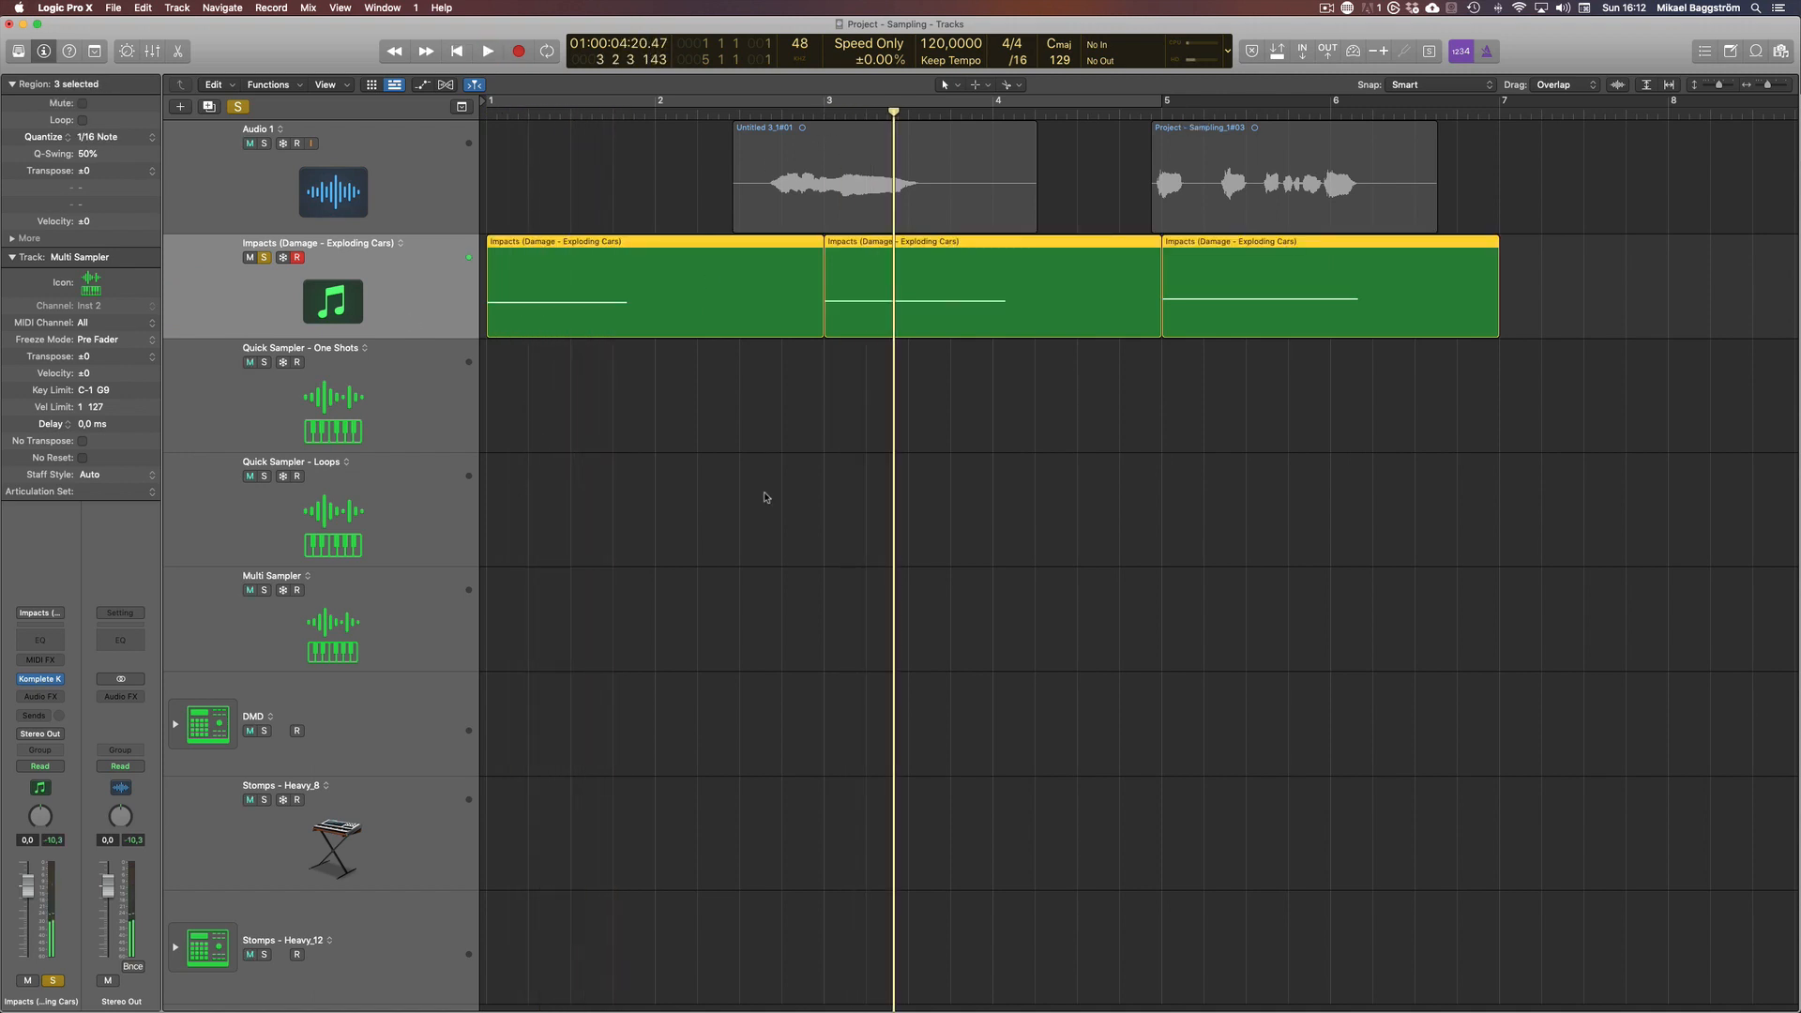
key(v)
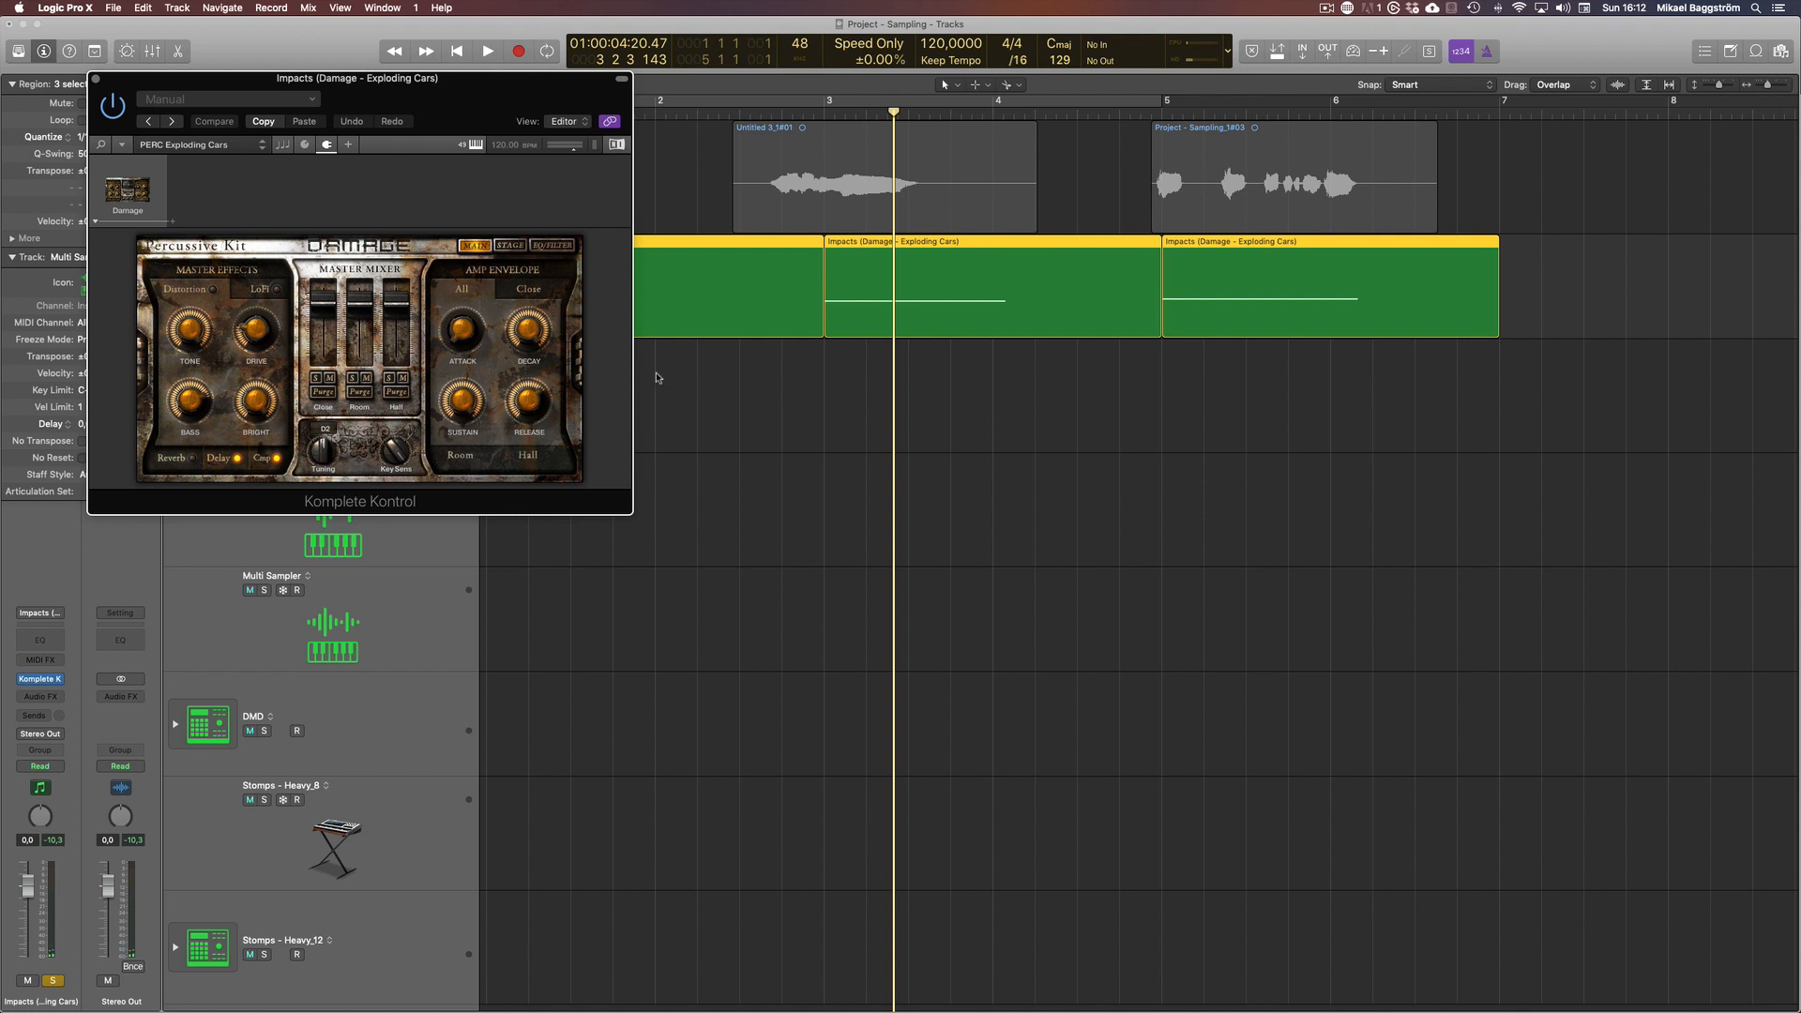
Hide the Komplete Kontrol window and step through the three MIDI regions on the Impacts (Damage - Exploding Cars) track
key(v)
click(657, 378)
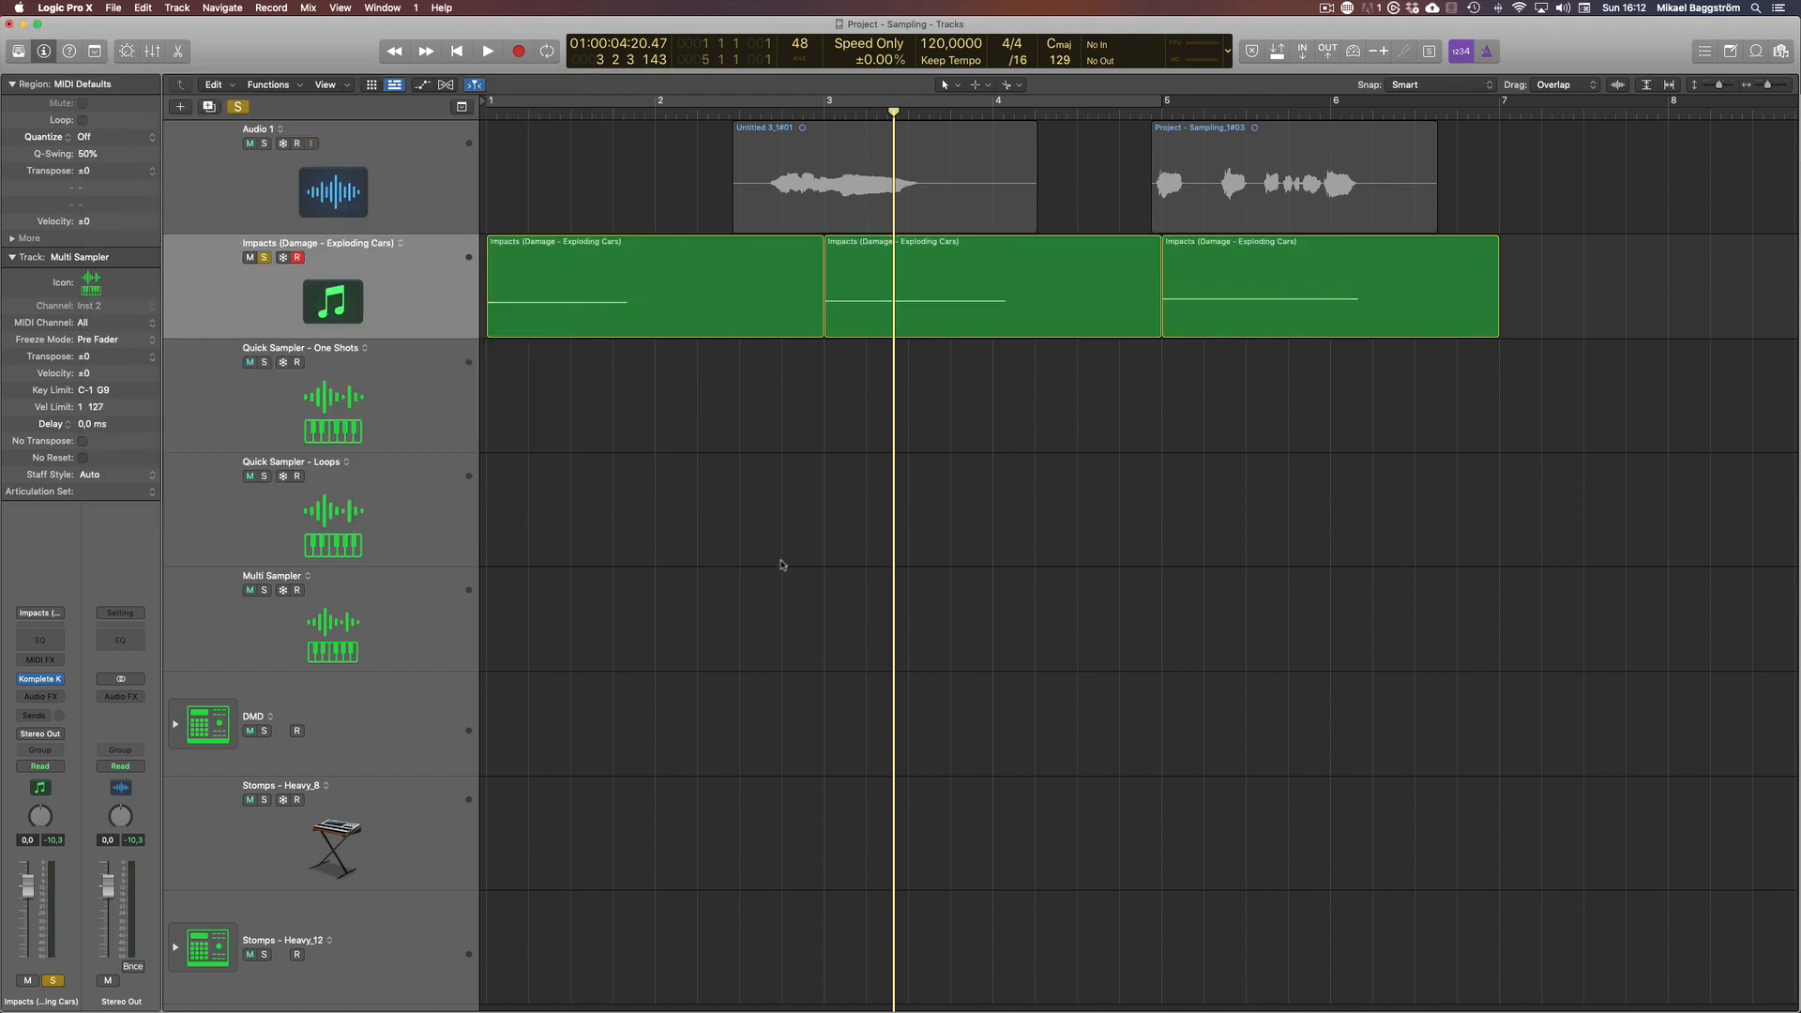
click(421, 288)
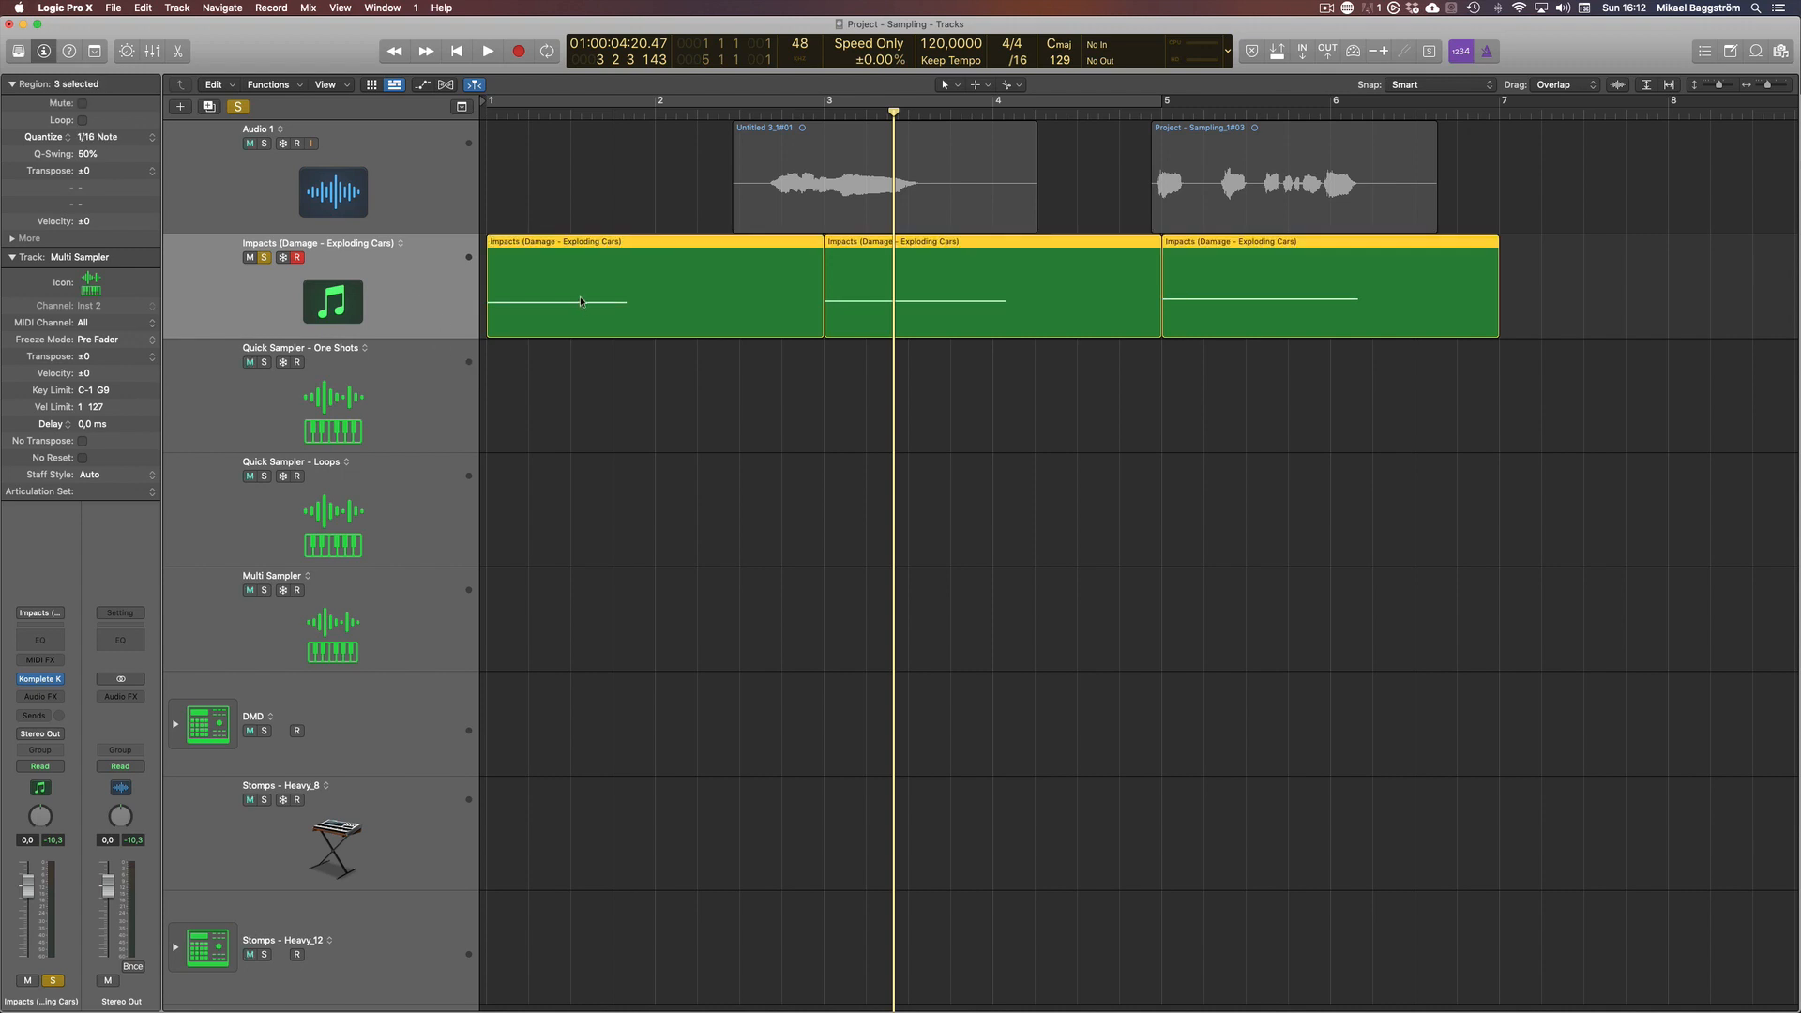
click(547, 262)
key(Right)
key(Right)
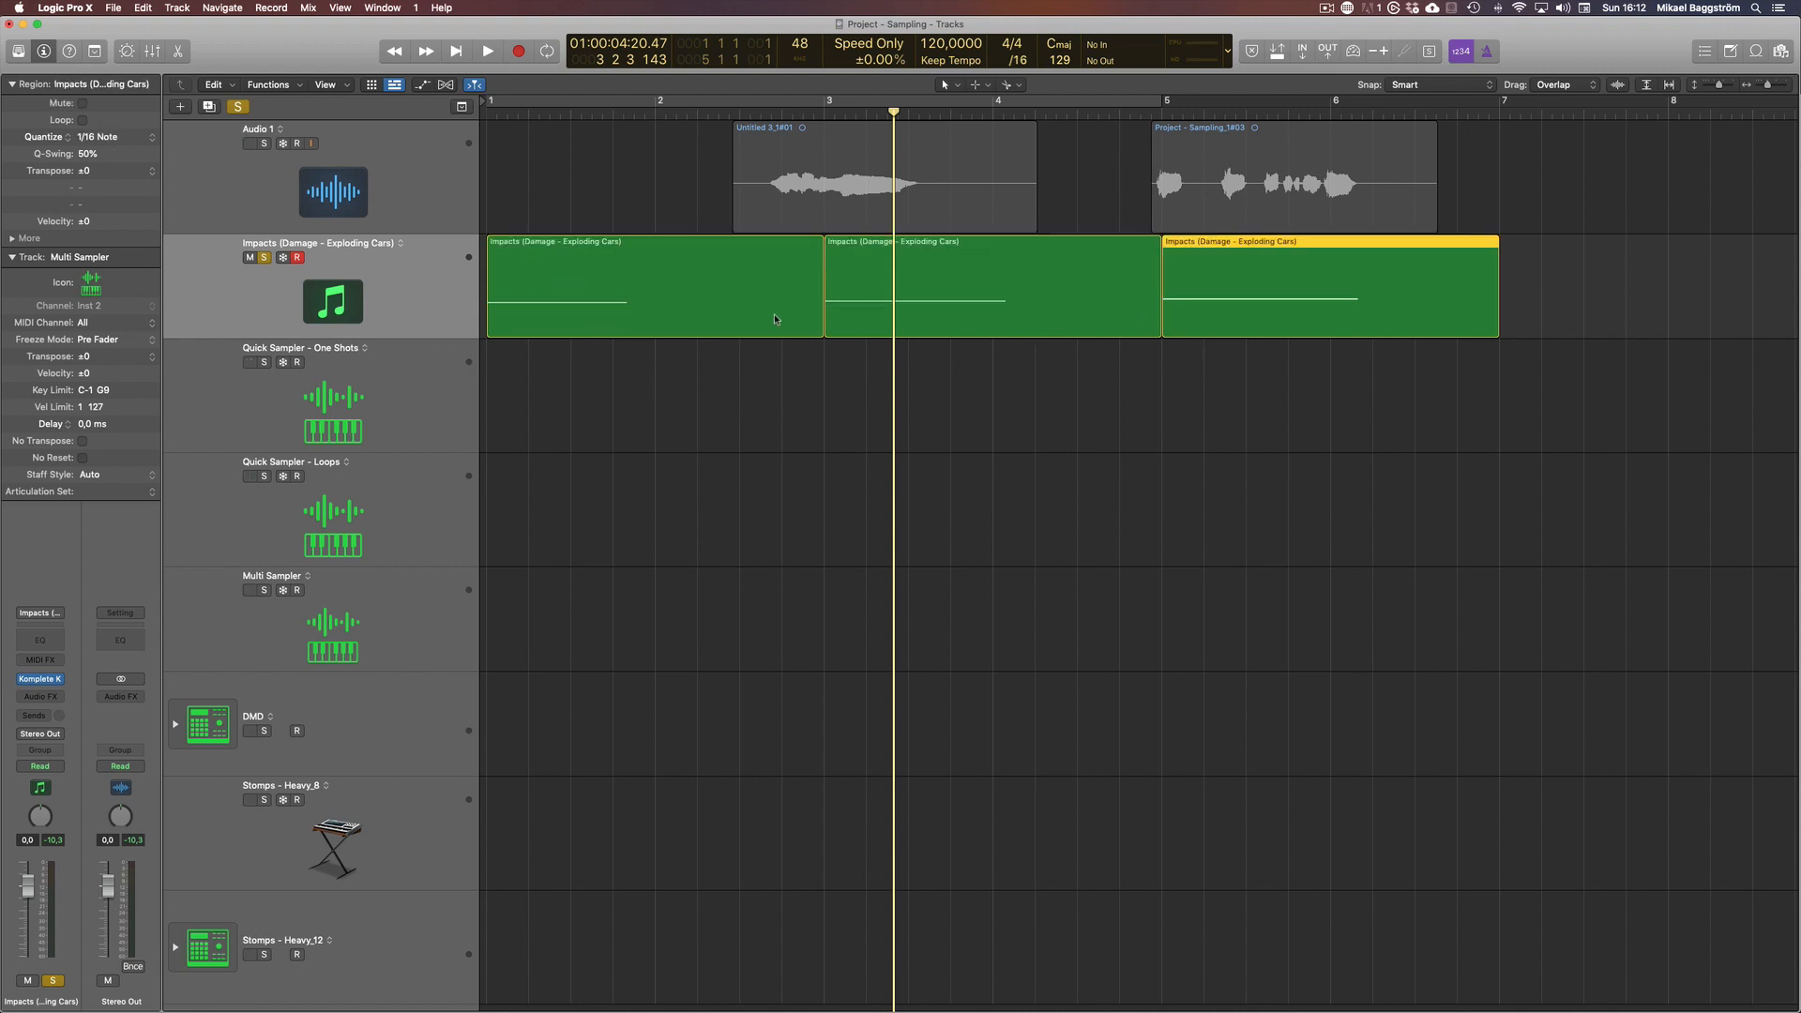
Load the first Impacts MIDI region from bar 1 as a sample onto the C1 – KICK 1 pad of the DMD track
click(648, 285)
click(650, 367)
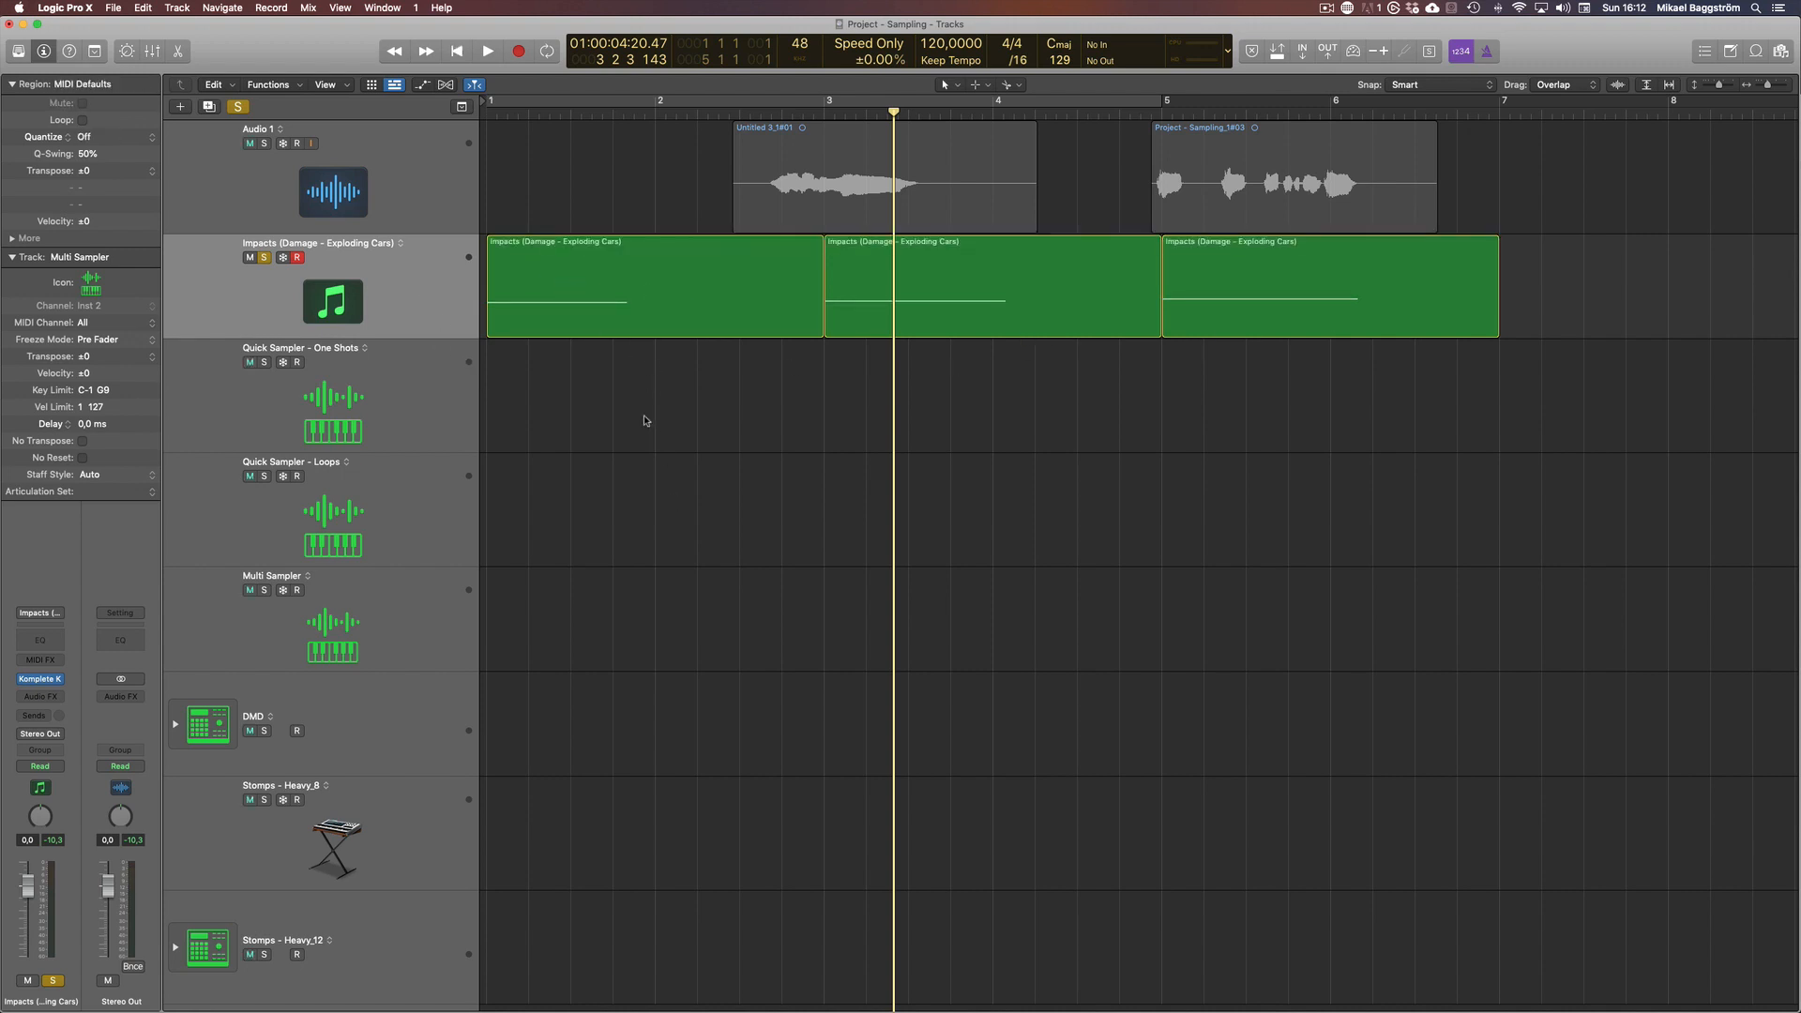
drag(652, 311, 275, 711)
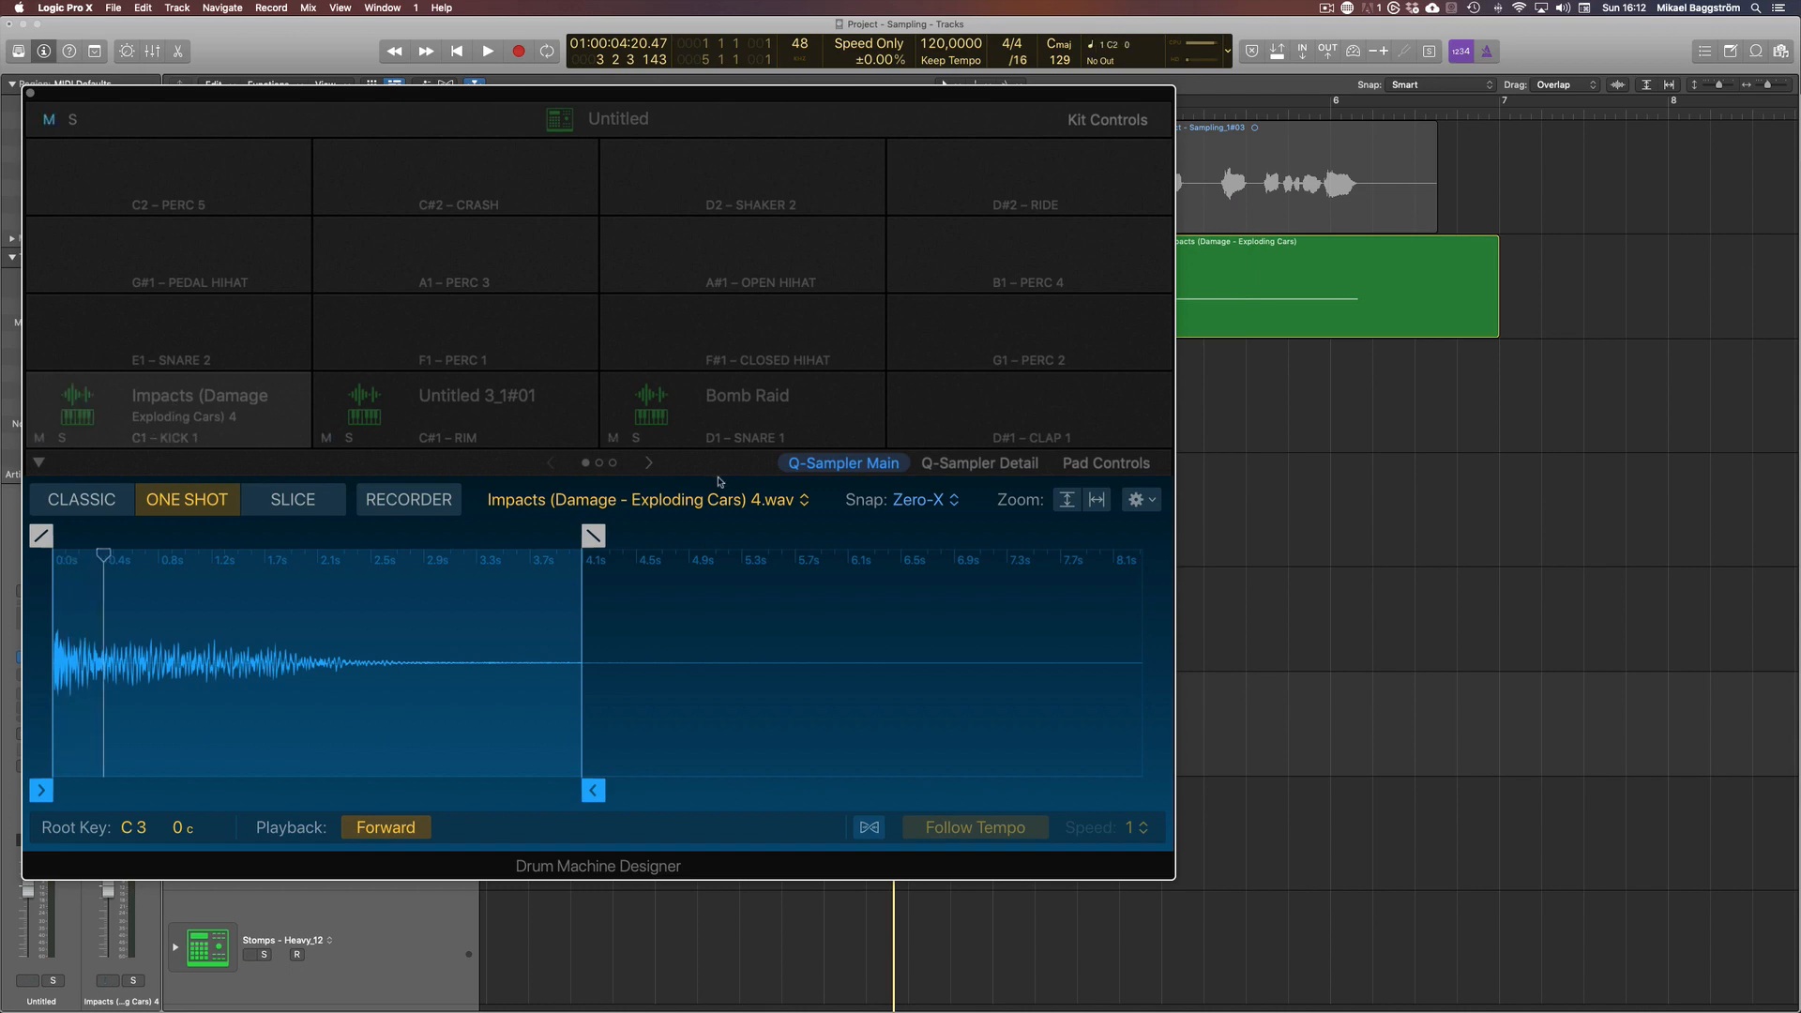
Unsolo the Impacts track, audition the C1 – KICK 1 pad in Drum Machine Designer and hide its window
key(v)
key(v)
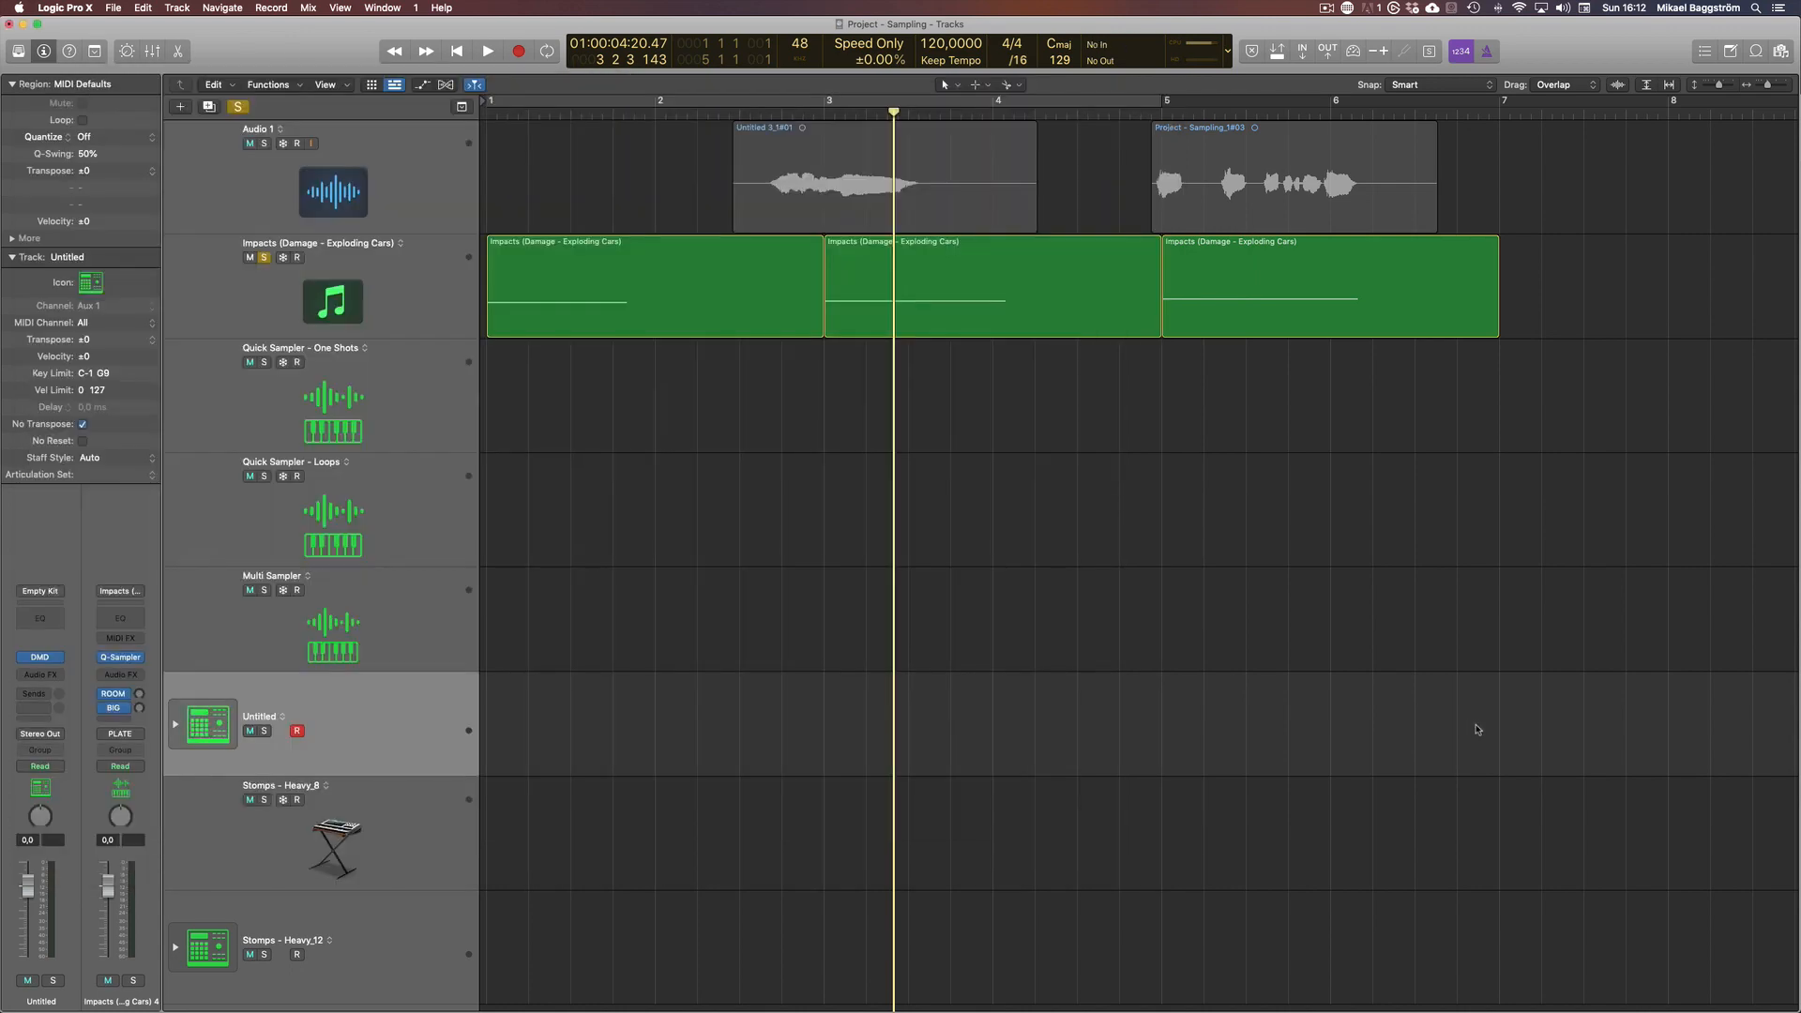
click(264, 263)
key(v)
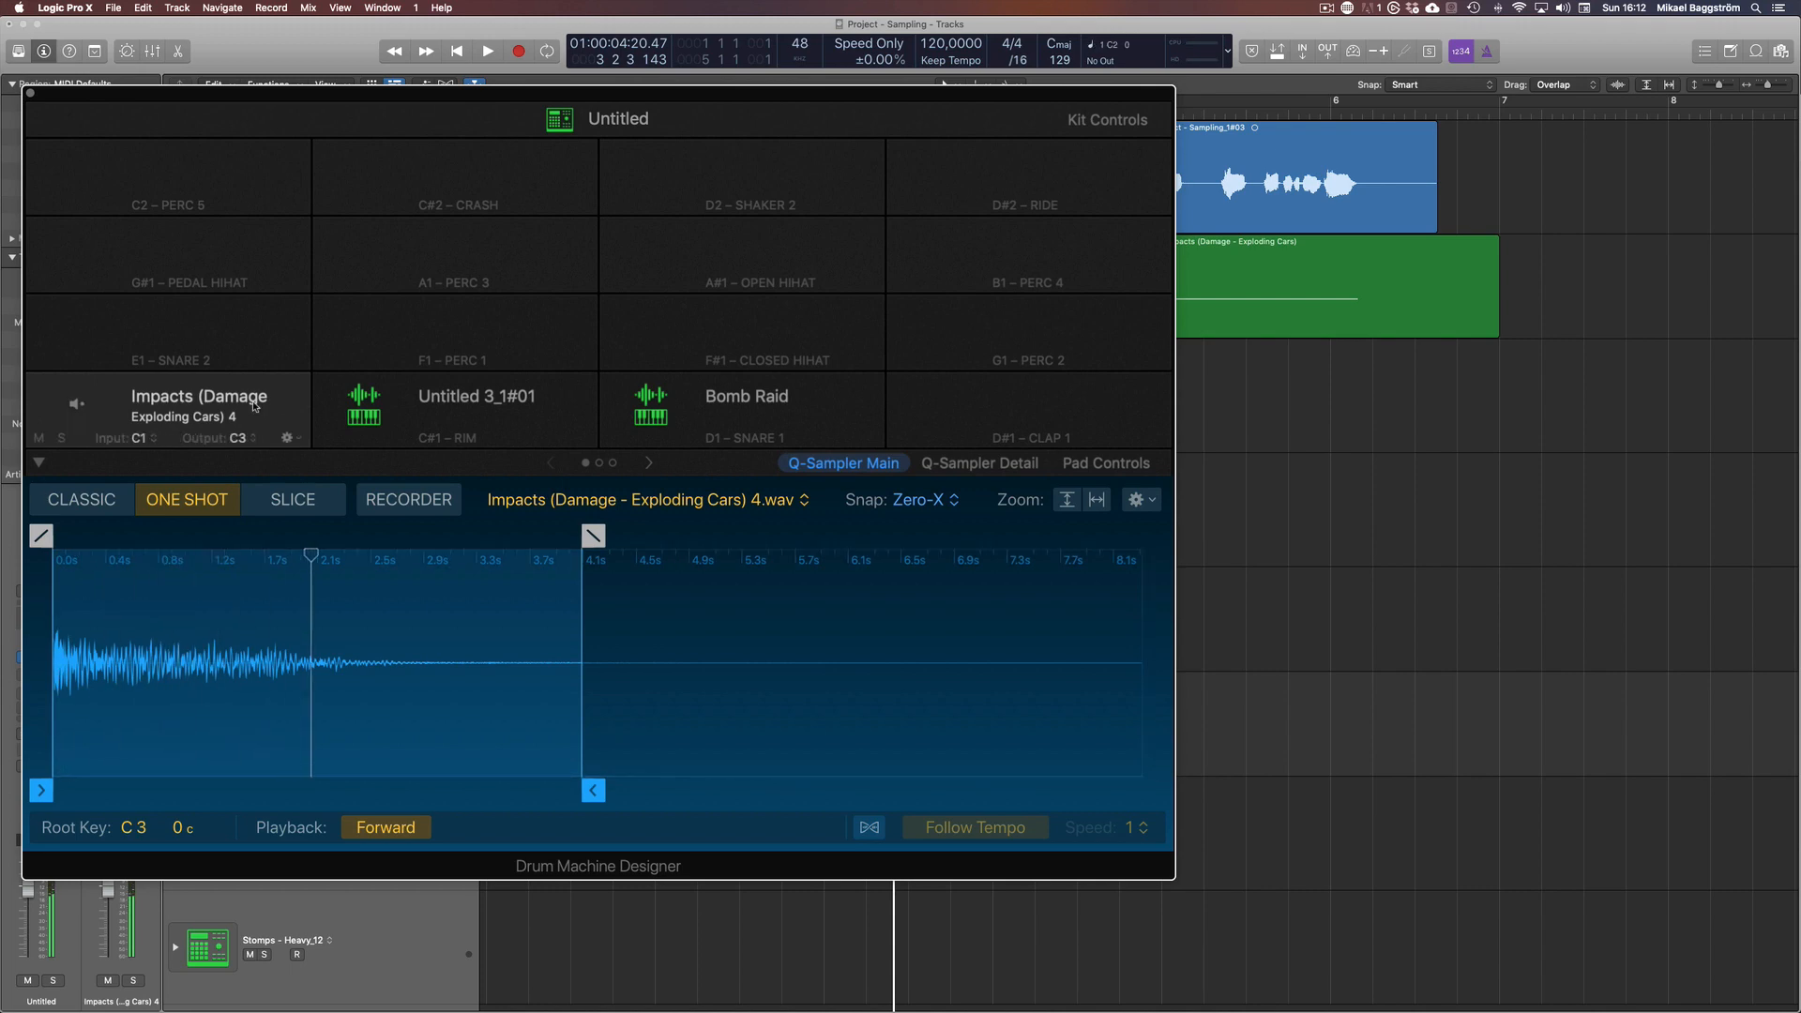
key(v)
key(v)
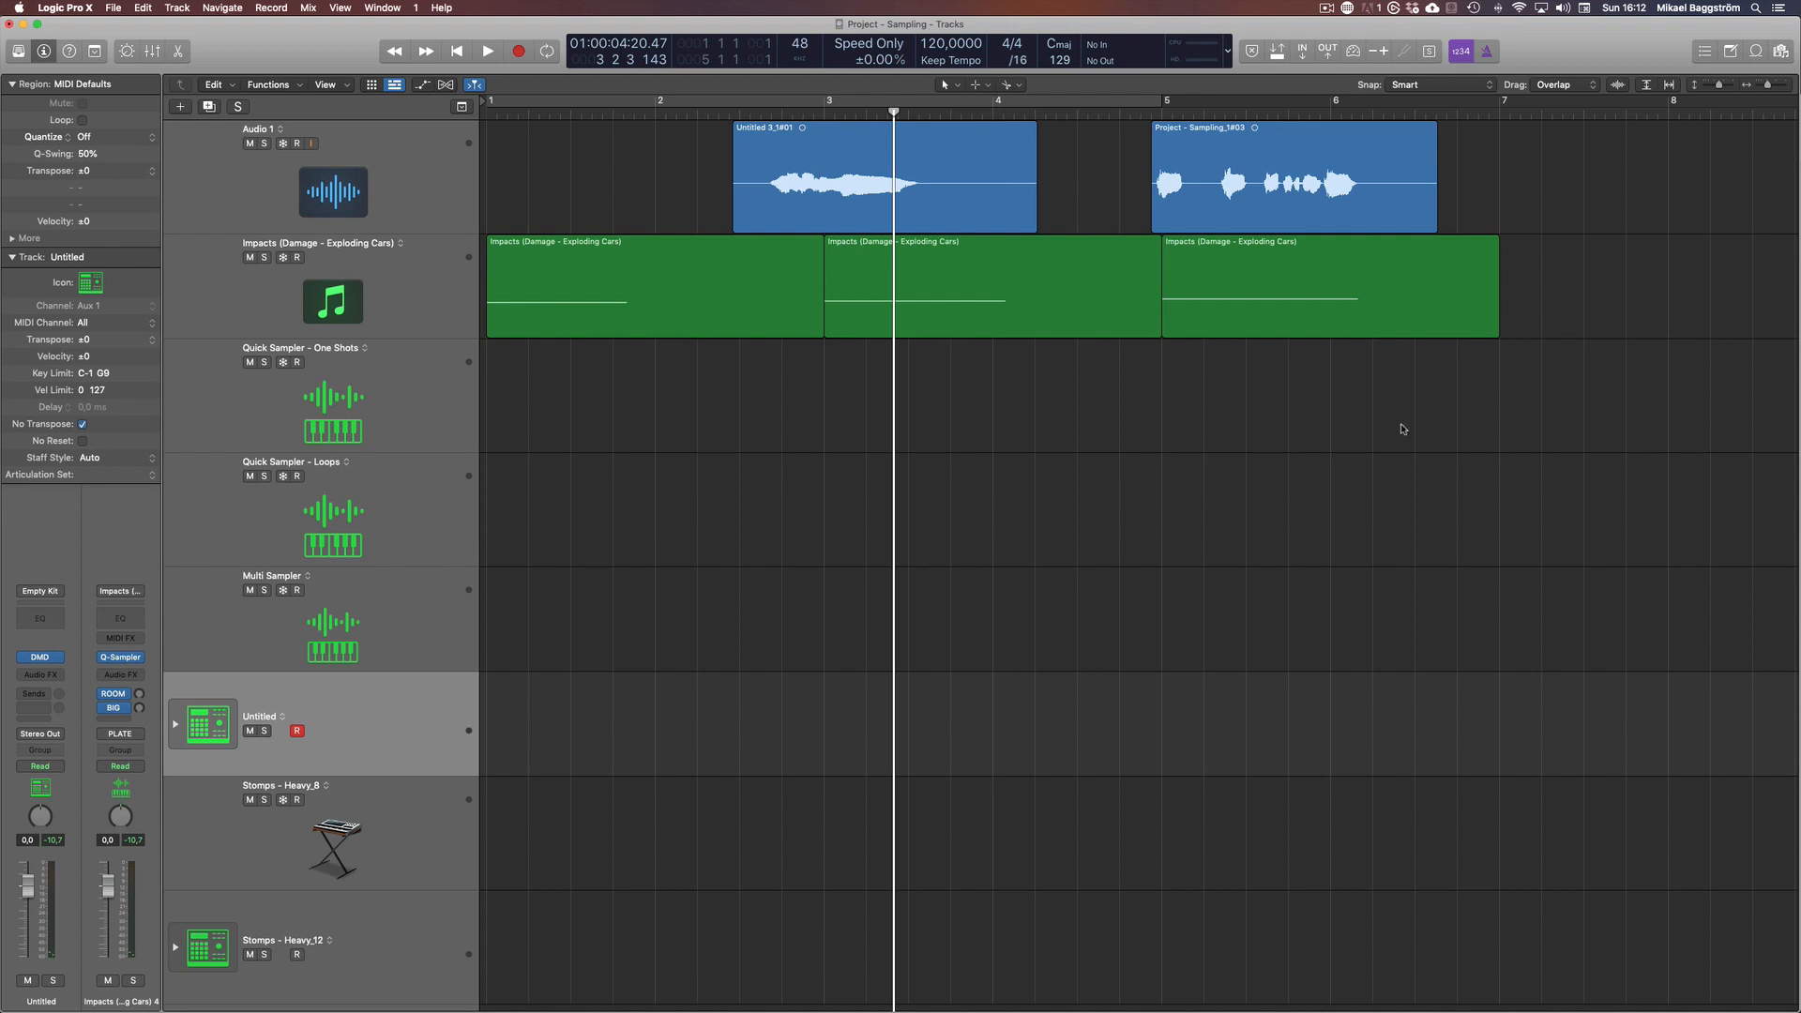
Load all three Impacts MIDI regions into the Multi Sampler track as single-key zones from C2 to D2, and close the Sampler window
click(452, 313)
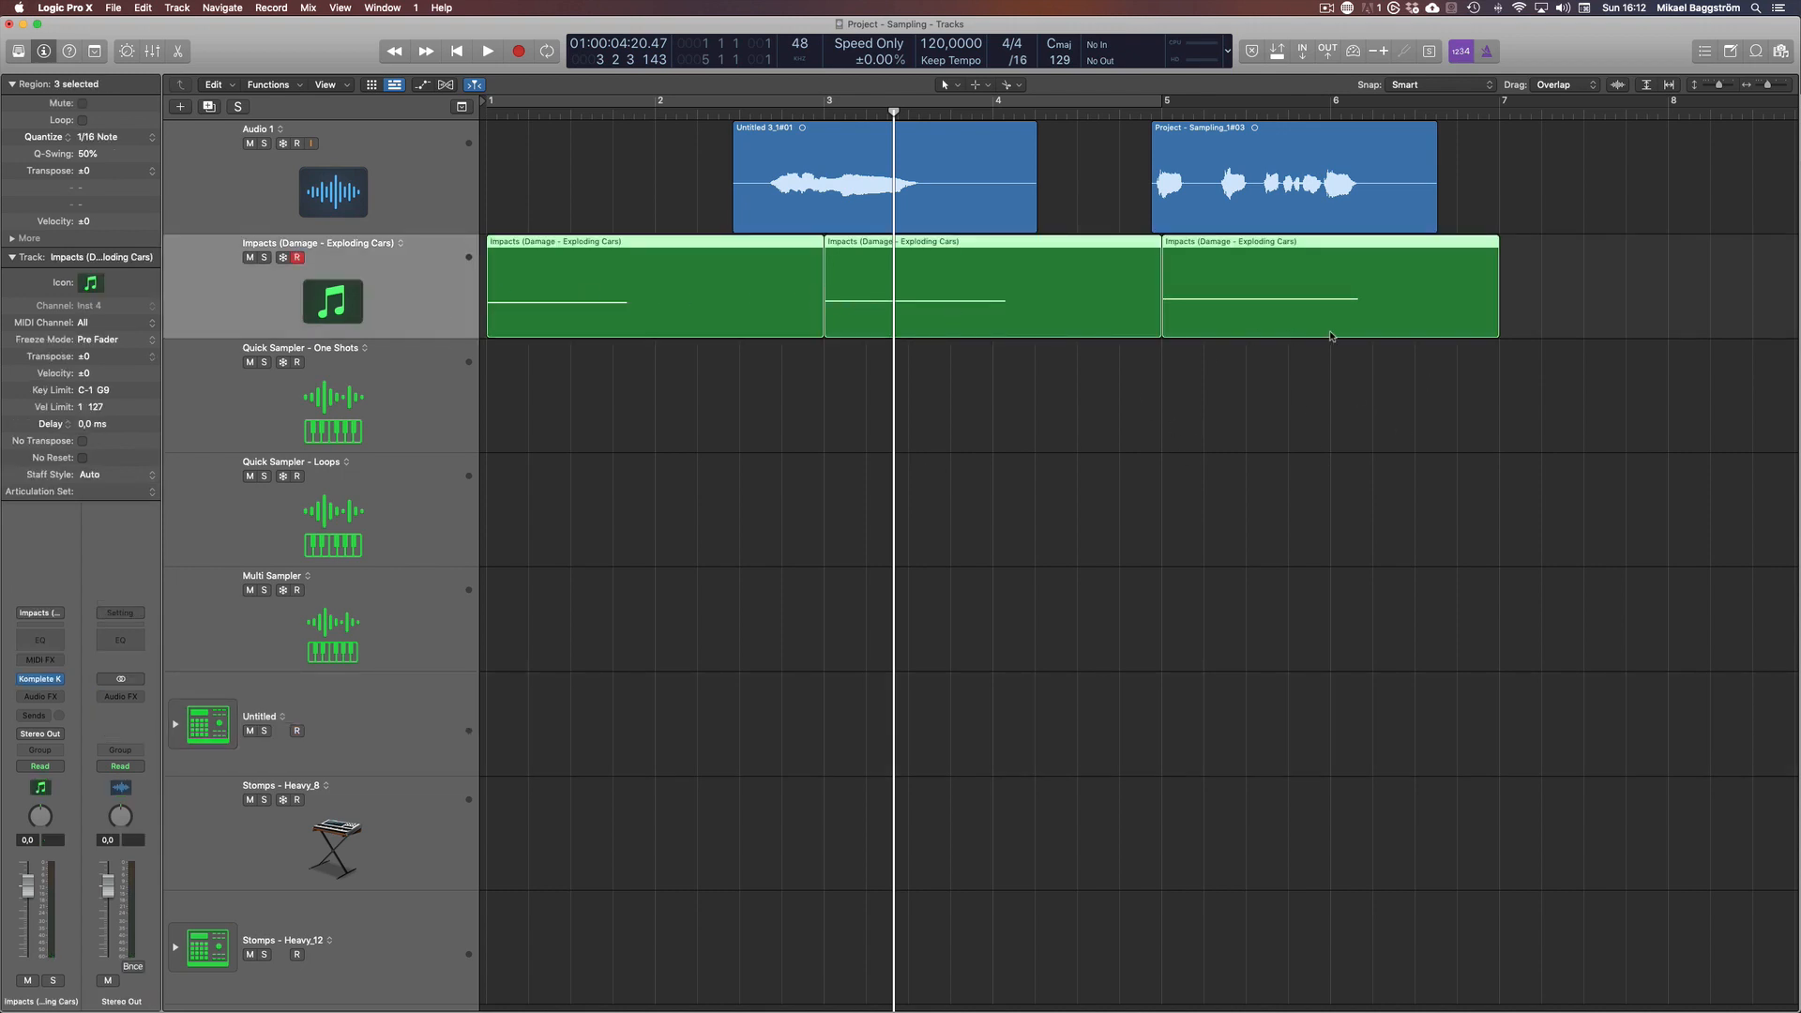
drag(1559, 461, 226, 607)
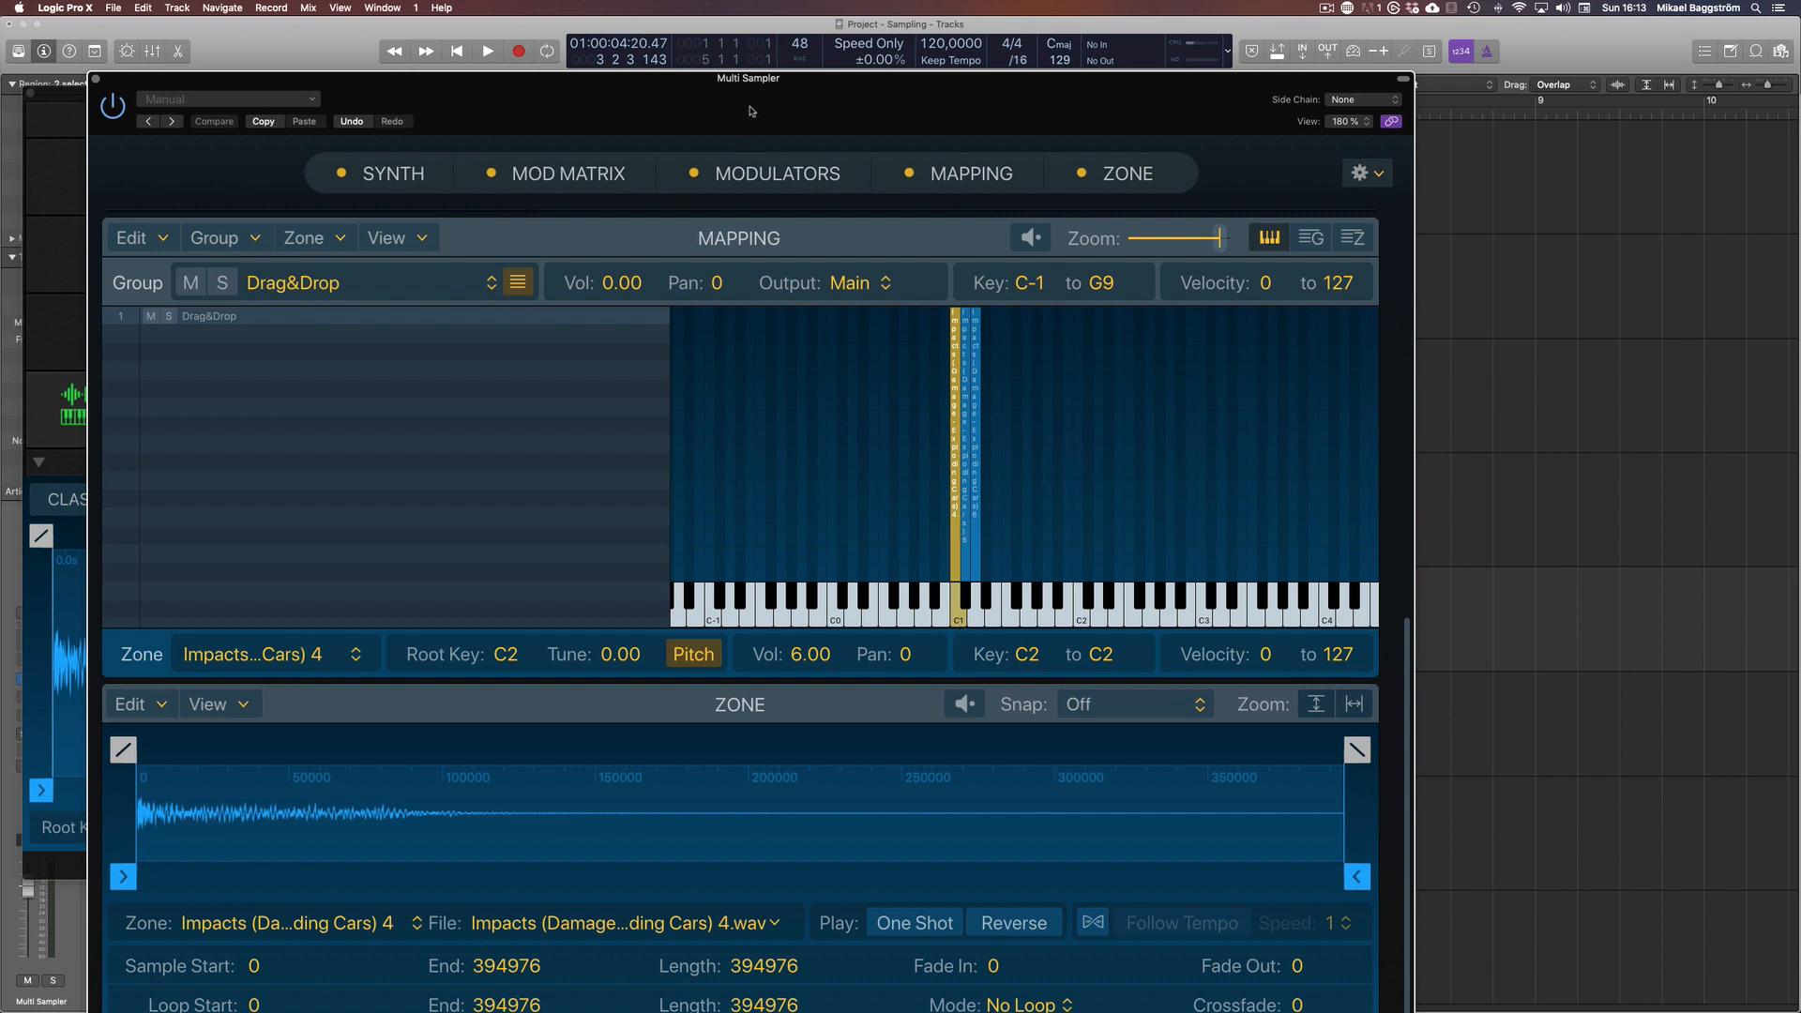
drag(750, 111, 685, 74)
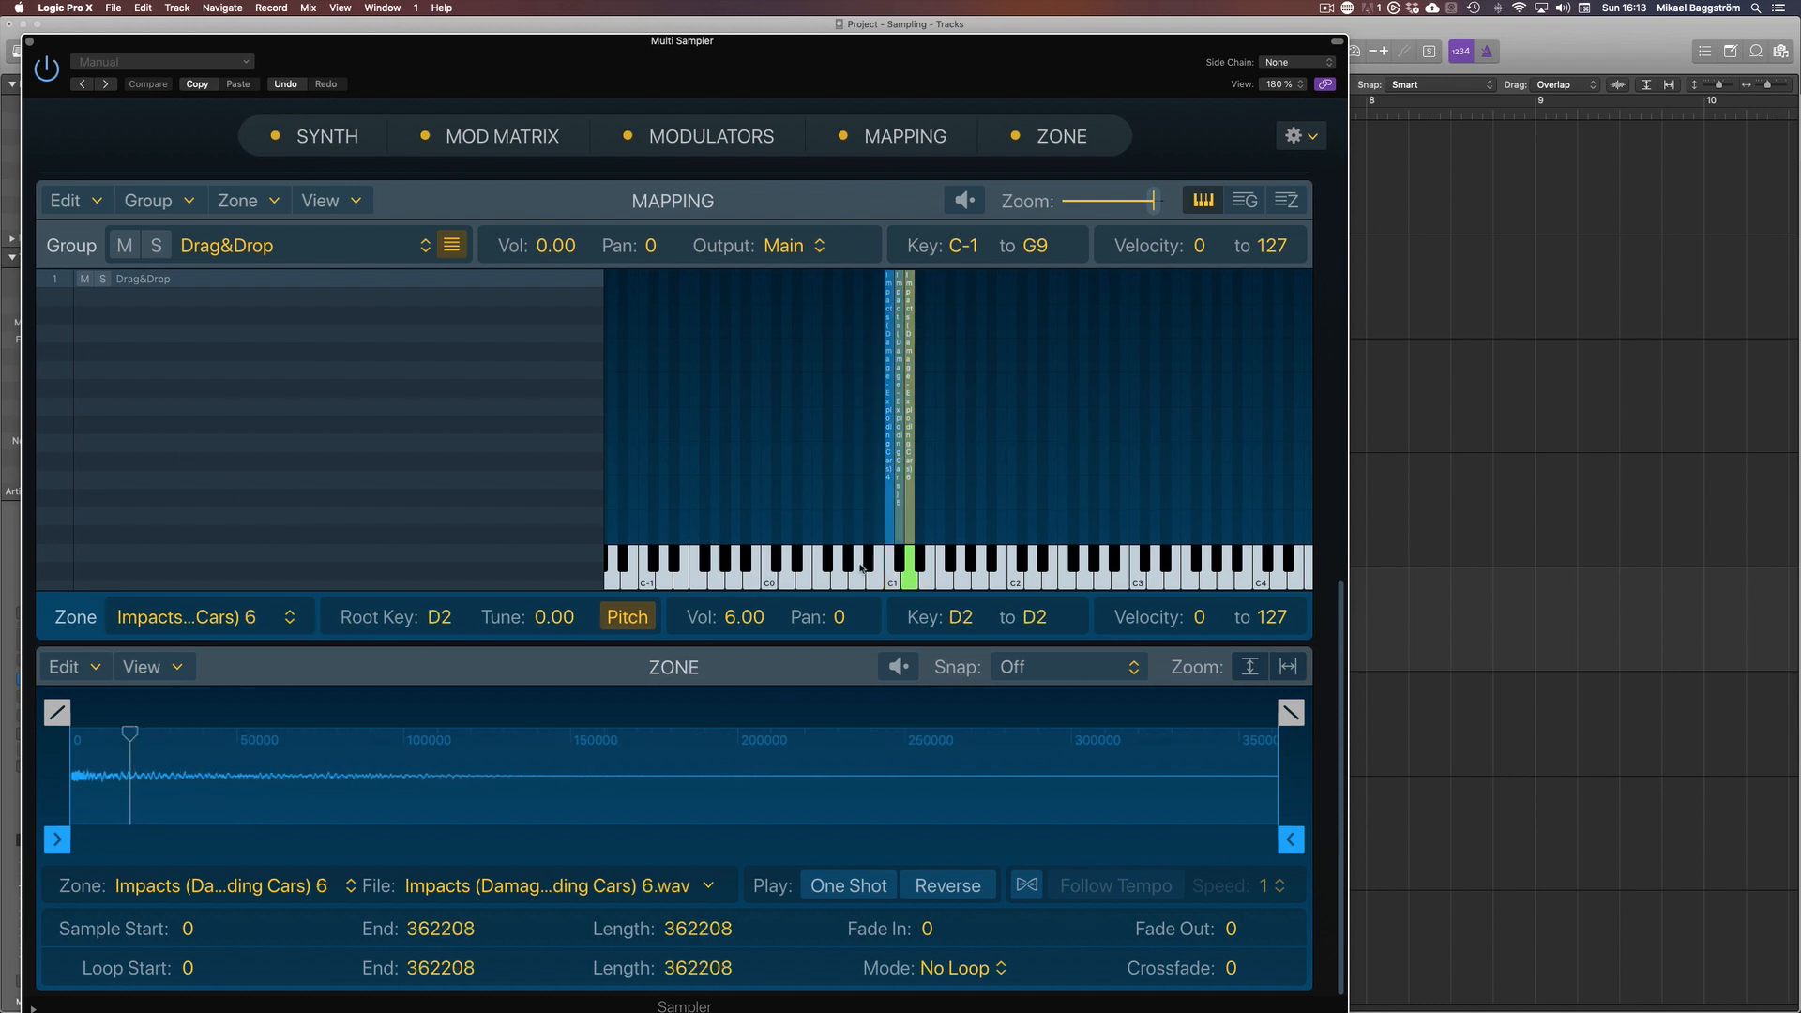
key(super+w)
Return the playhead to the project start and load the Impacts MIDI regions into the Untitled drum machine track
drag(1320, 445, 276, 268)
click(716, 463)
key(Return)
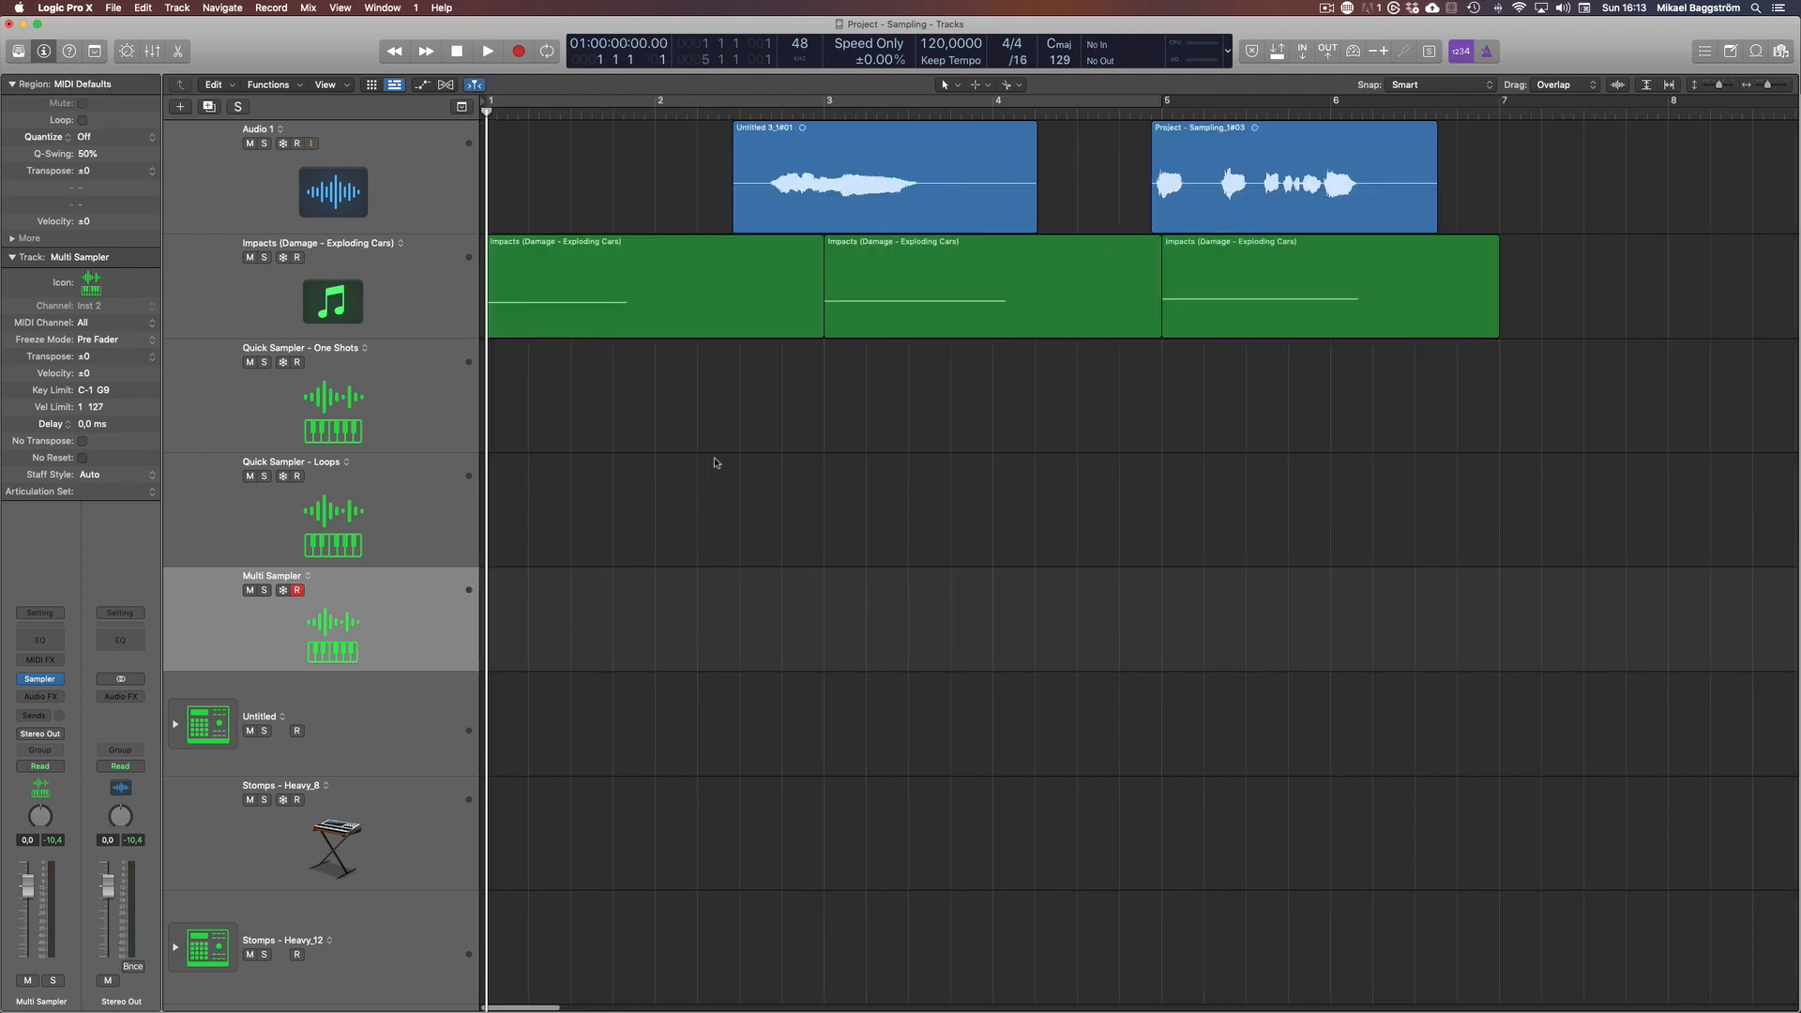
drag(1531, 414, 234, 708)
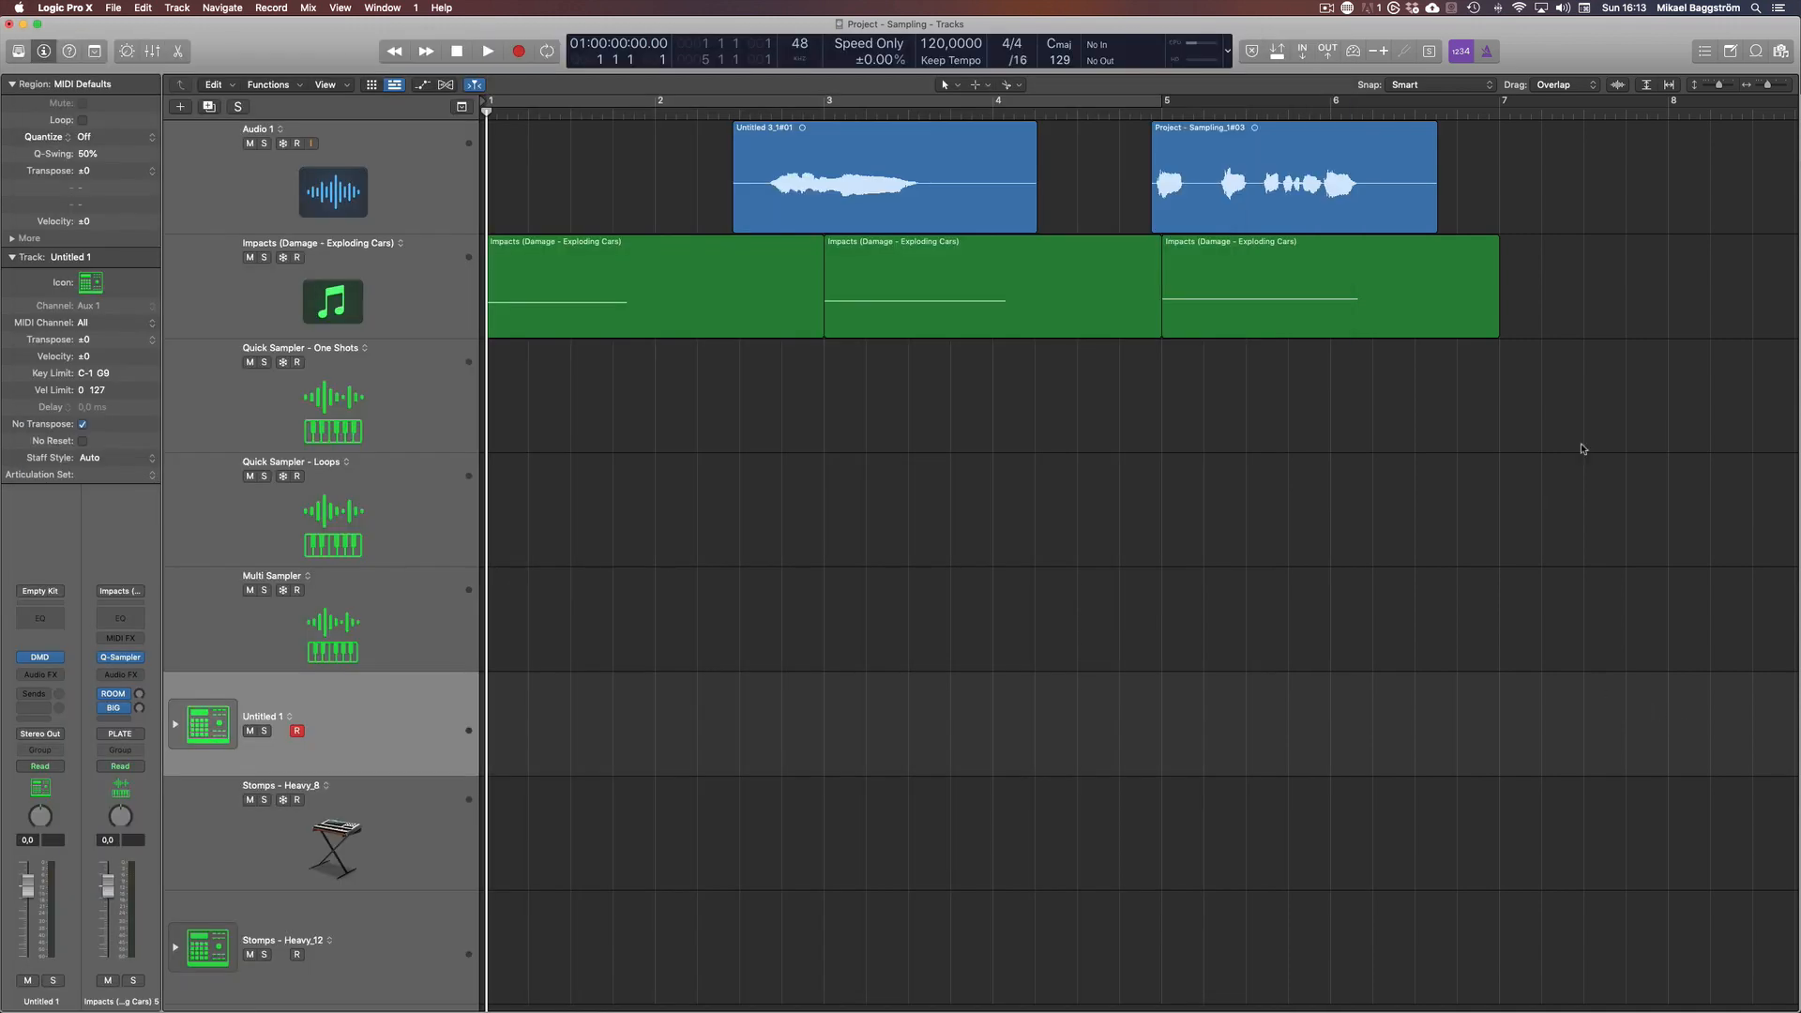
Bring the three Impacts MIDI regions to the empty area below the last track to create a new Sampler or Drum Machine Designer track
click(300, 248)
drag(683, 293, 273, 984)
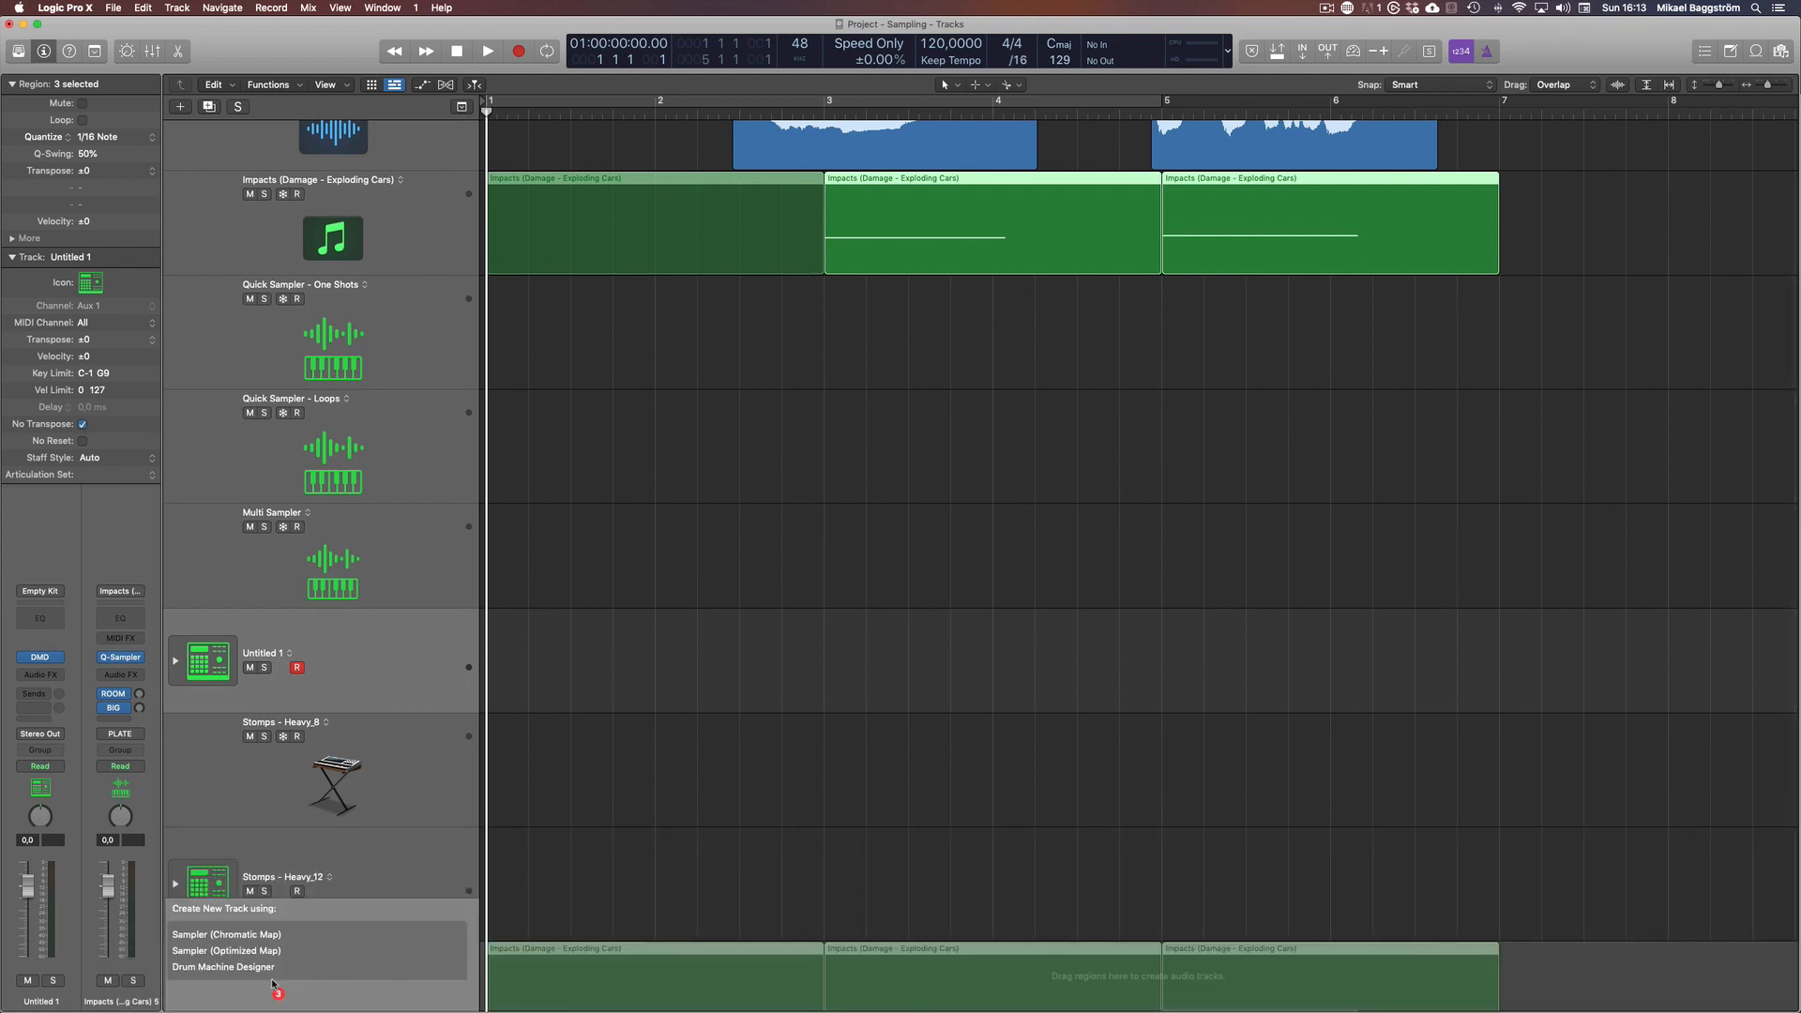
drag(273, 983, 239, 969)
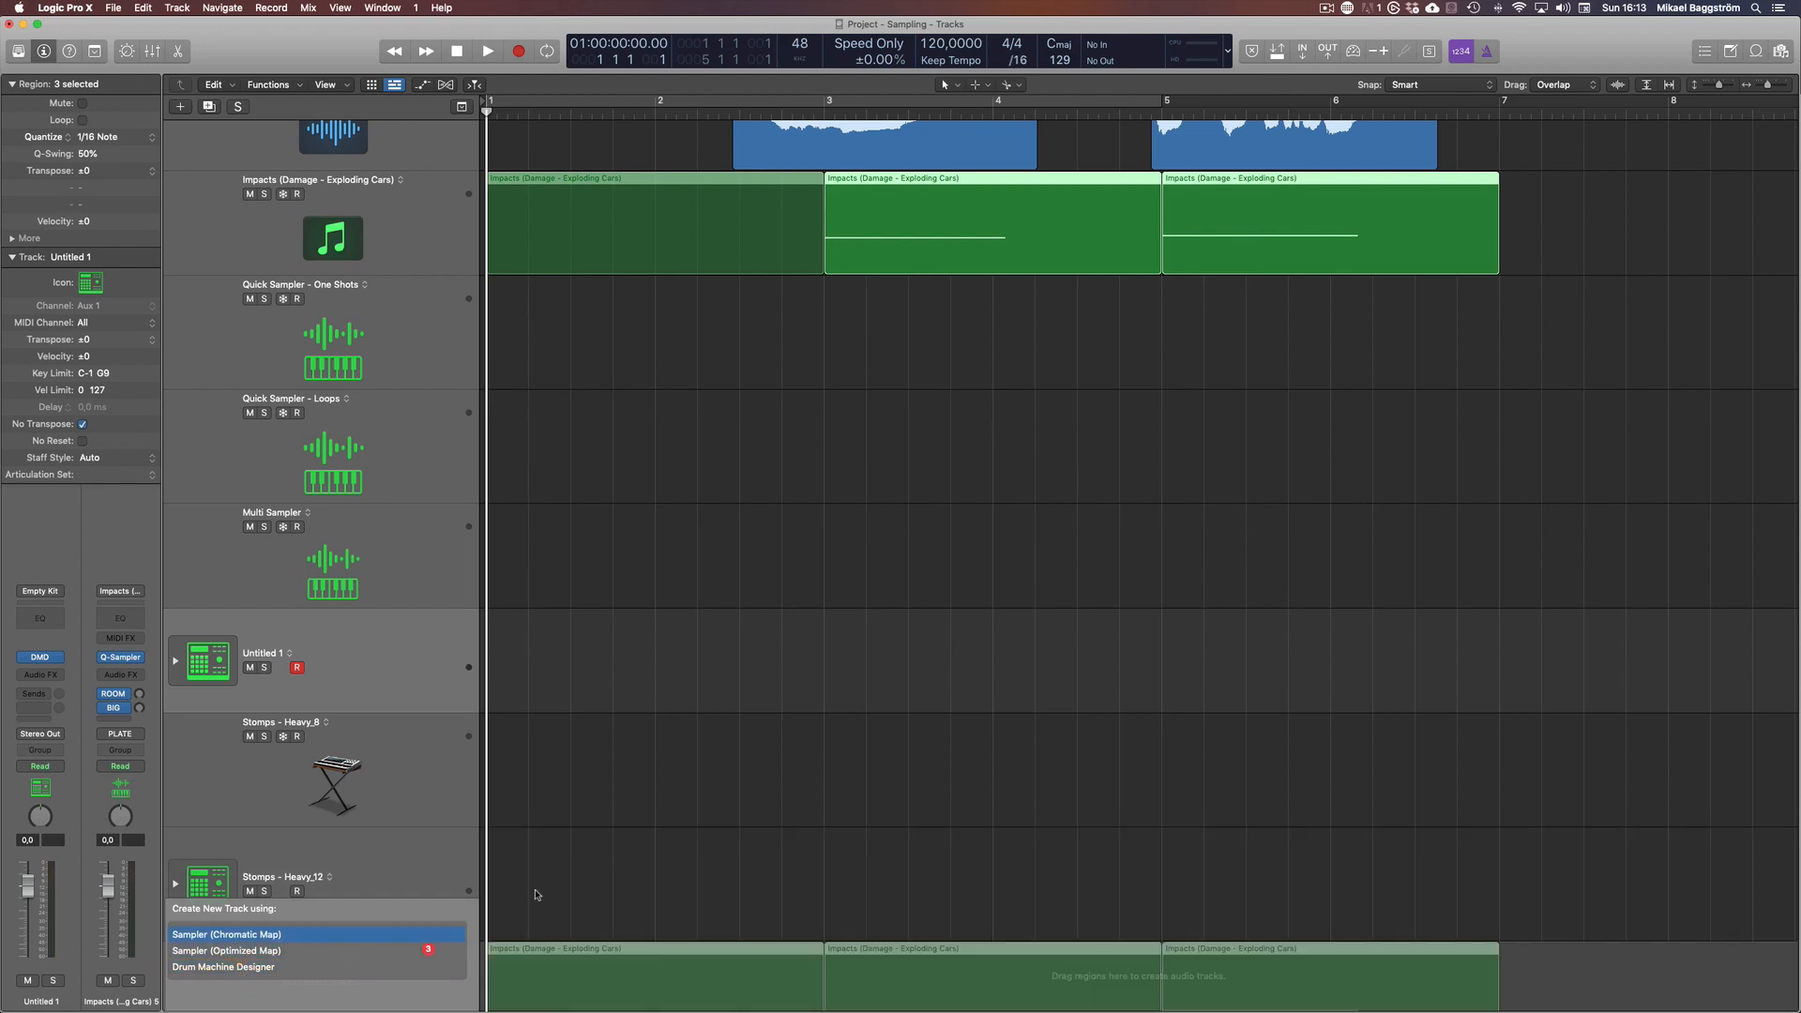